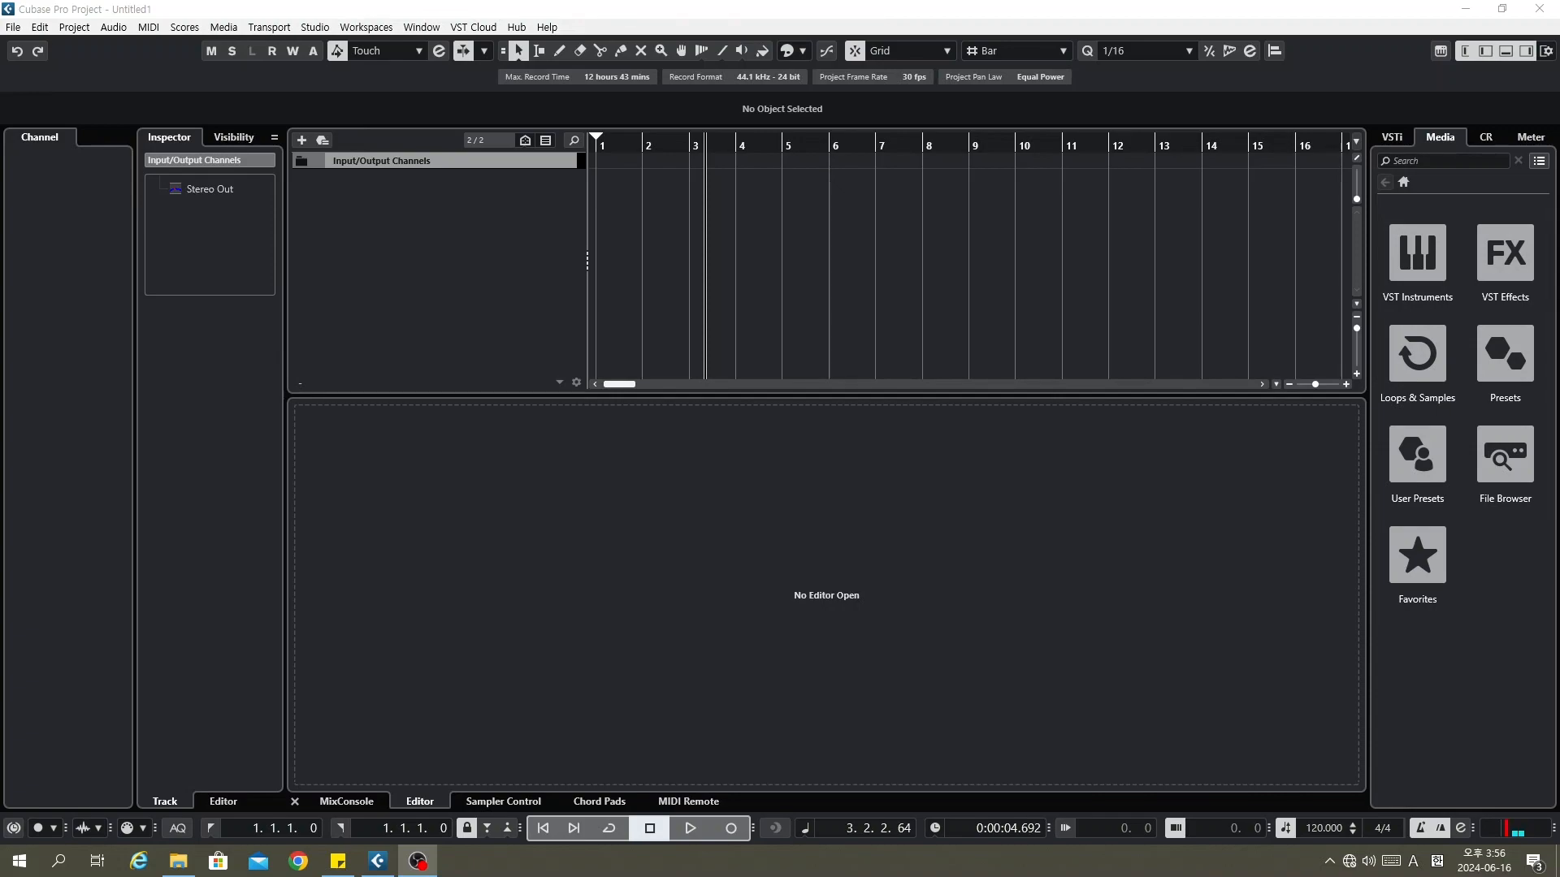
Step: Import the audio recording as a new track '실험용 녹음' starting at bar 1
drag(712, 307, 522, 200)
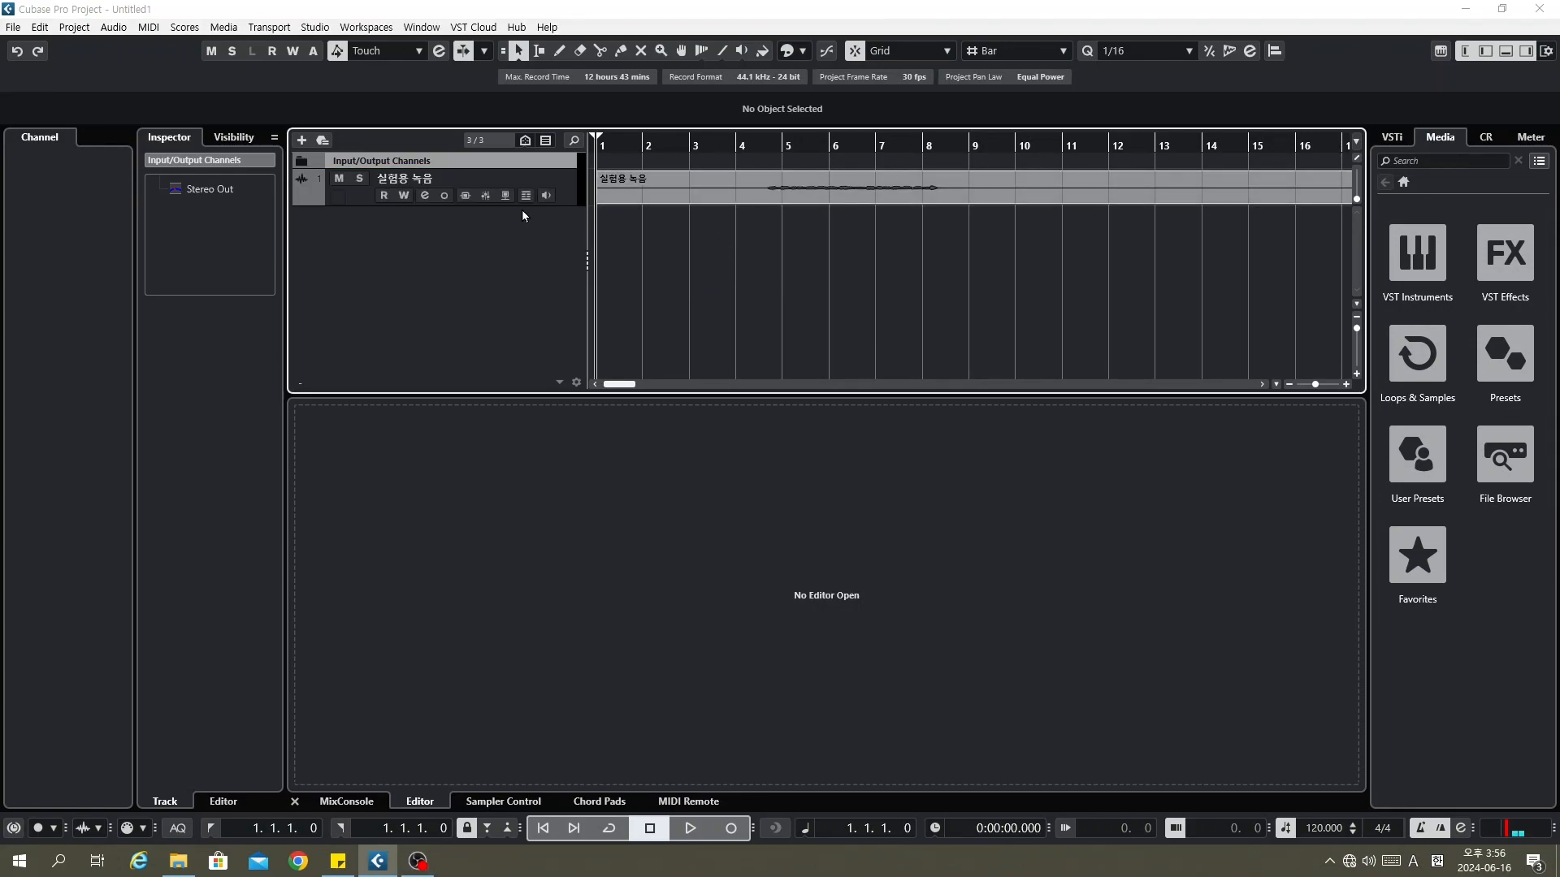
Step: Select the 실험용 녹음 track and check Pro-C 2's wet gain (0 dB) and dry gain (off)
click(568, 182)
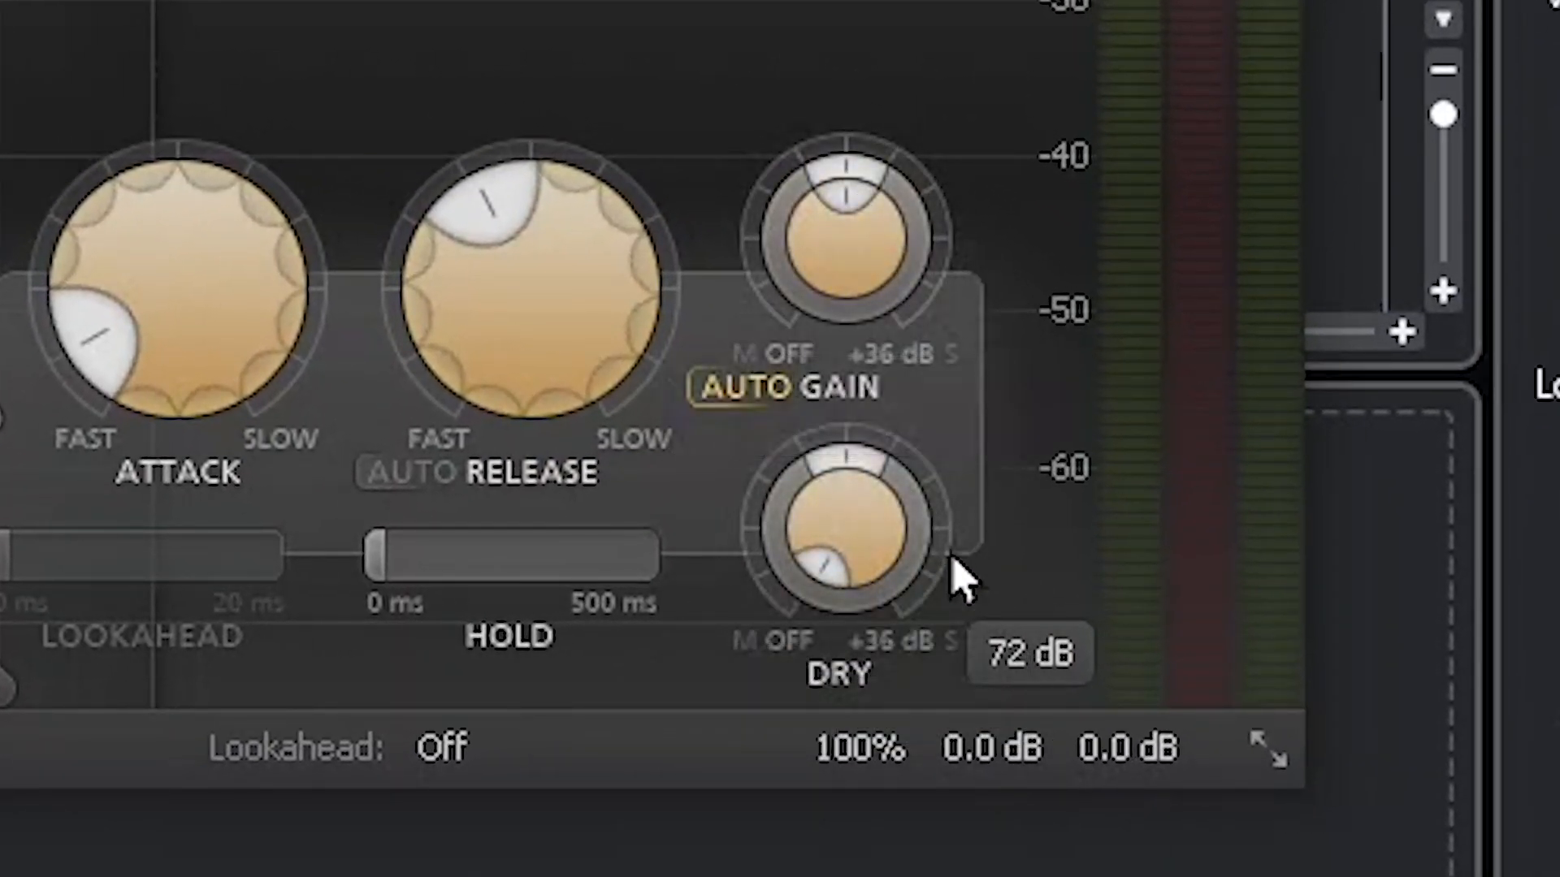
mouse_move(888, 520)
mouse_move(888, 285)
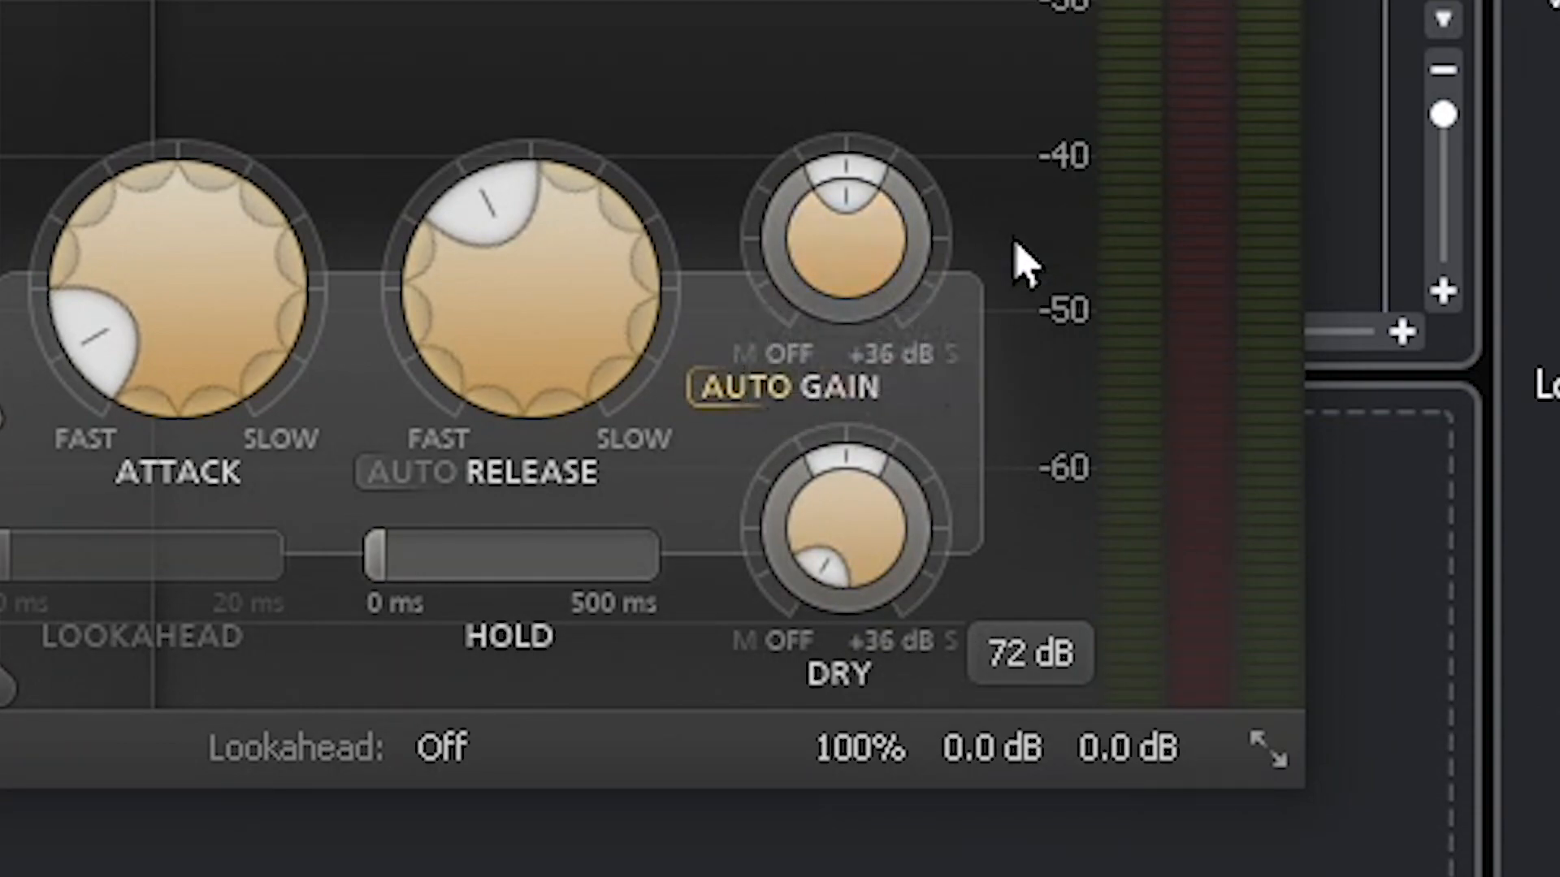
mouse_move(886, 213)
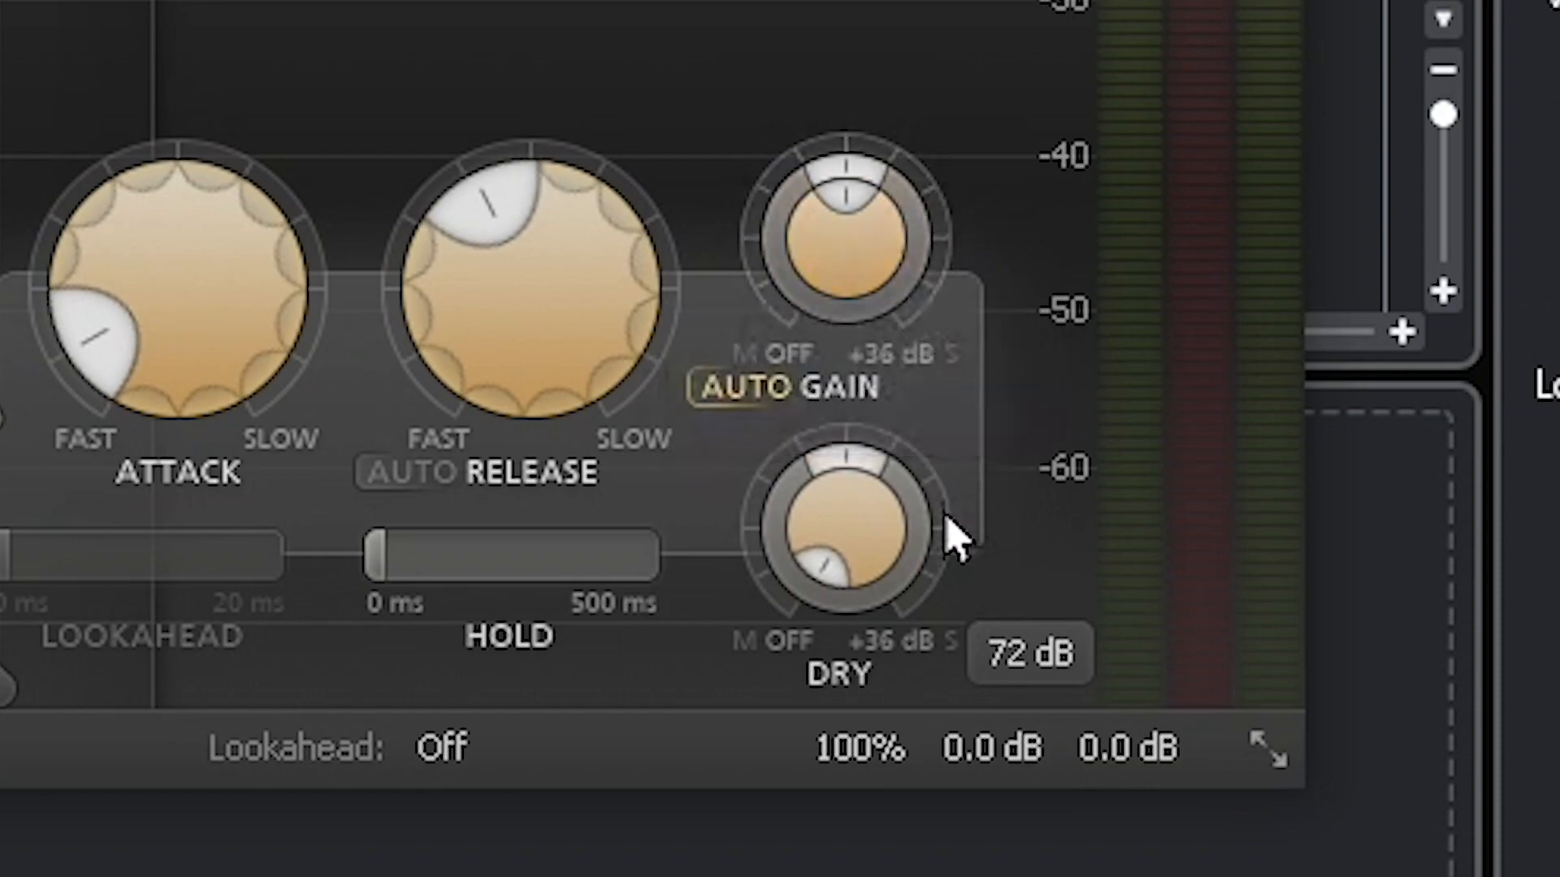
mouse_move(892, 244)
mouse_move(808, 243)
Step: Reset the wet gain to 0 dB and set the threshold to -22 dB
drag(870, 222, 933, 251)
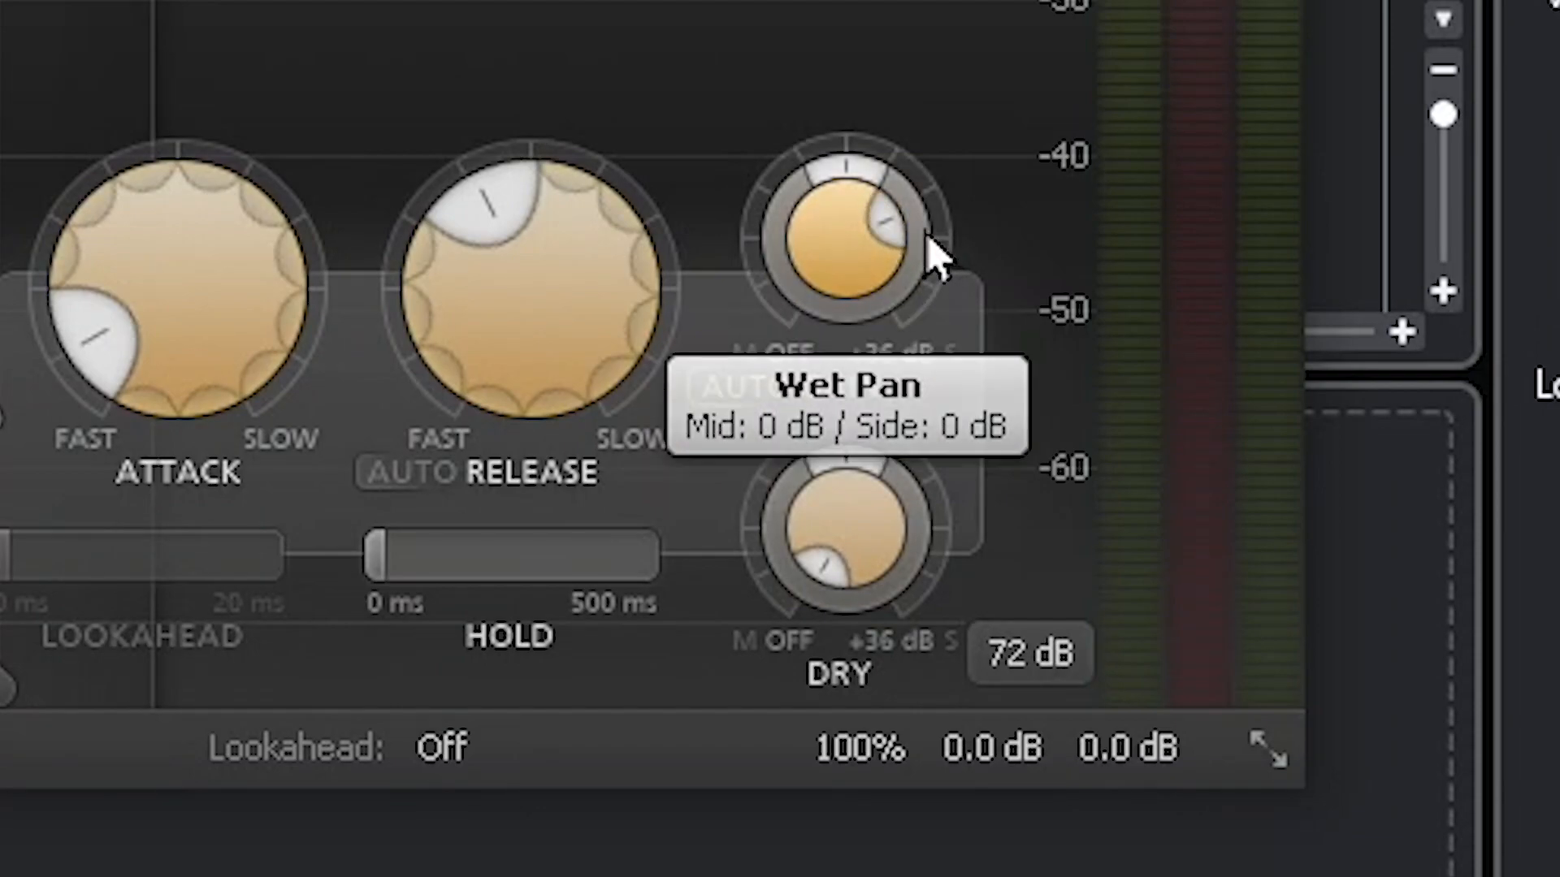
double_click(865, 255)
text(0)
key(Return)
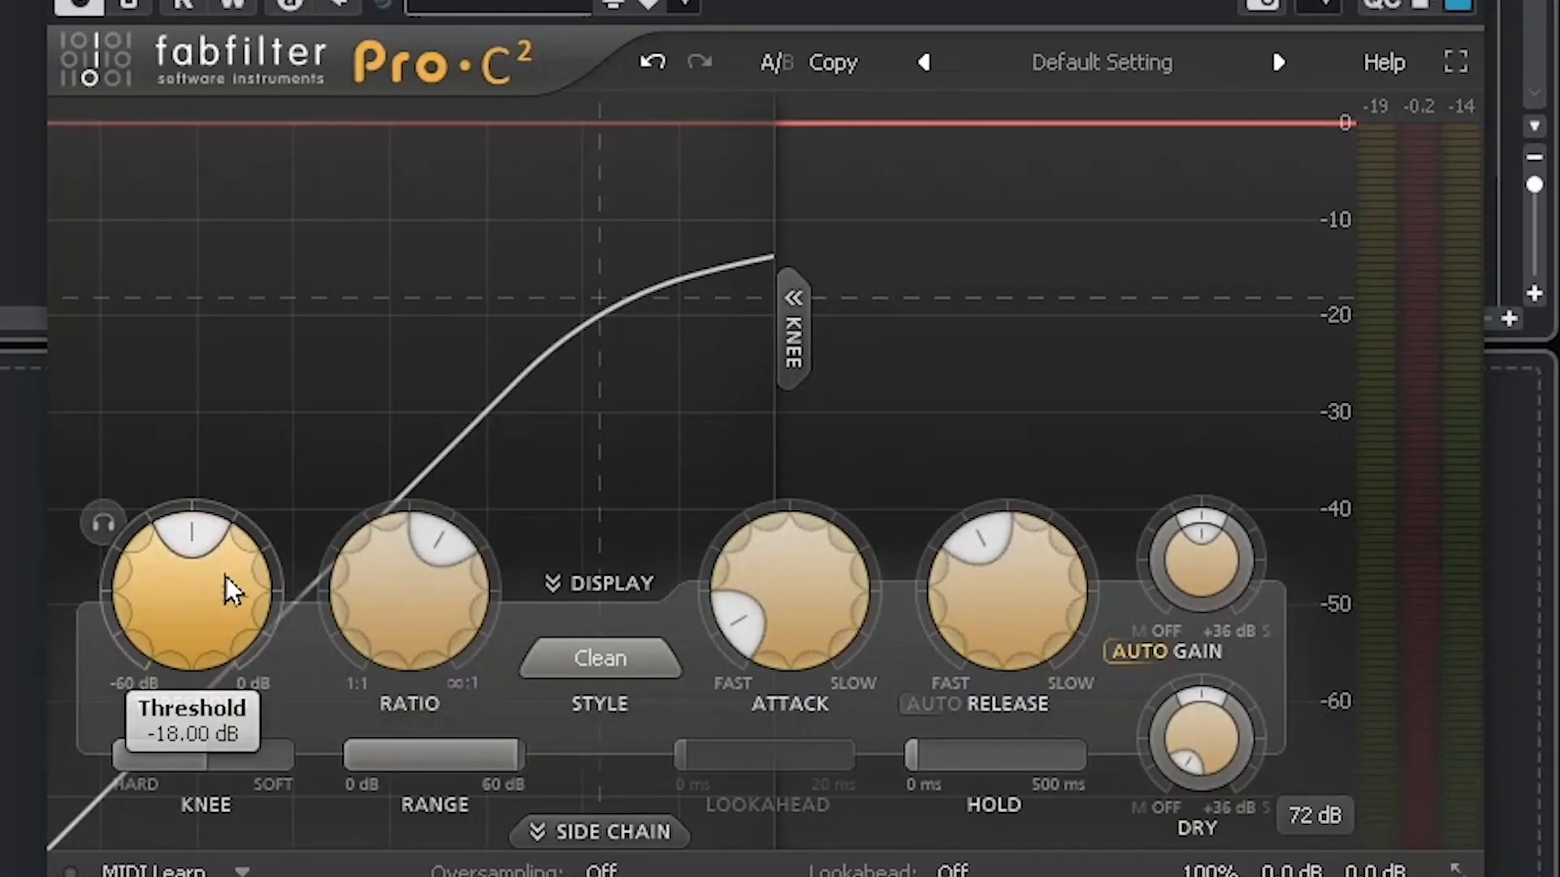
double_click(226, 577)
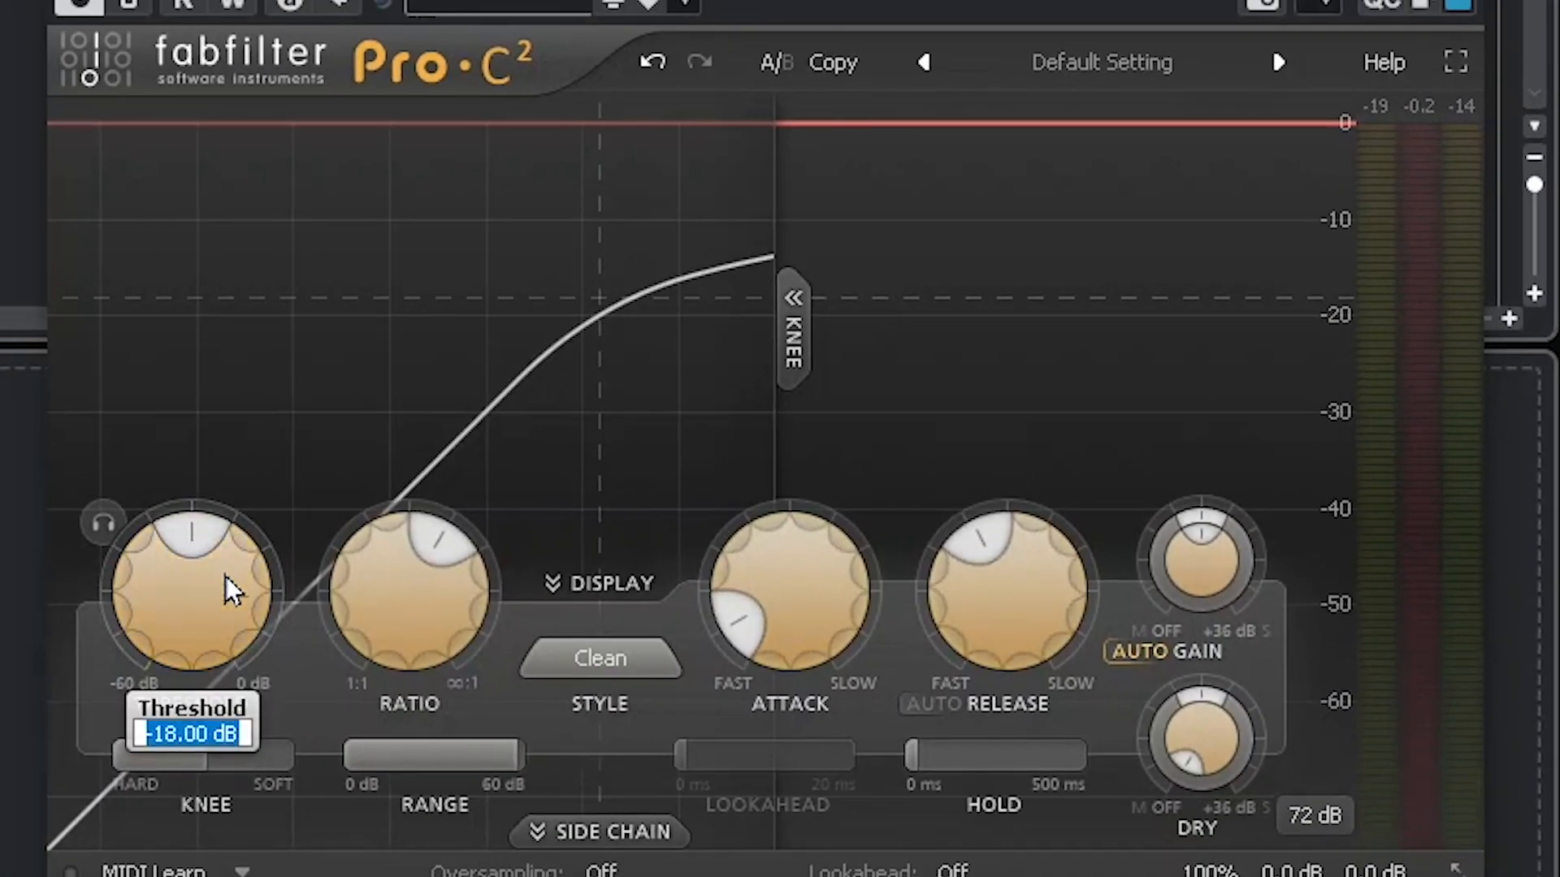
text(-22)
key(Return)
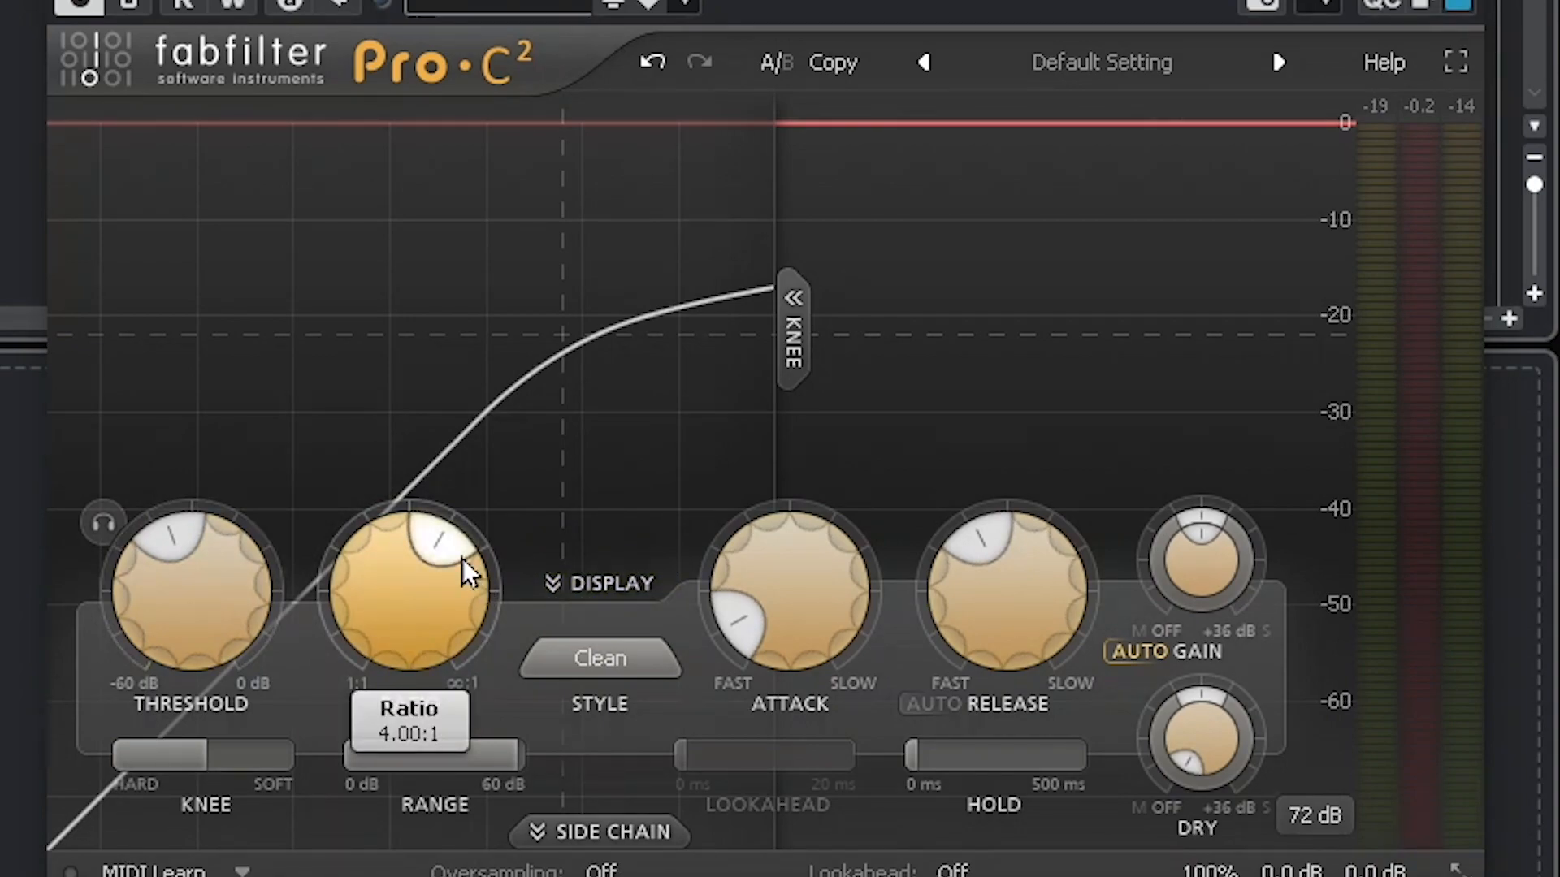
Step: Set the ratio to 2:1 and the attack to about 0.09 ms
mouse_move(465, 559)
double_click(417, 630)
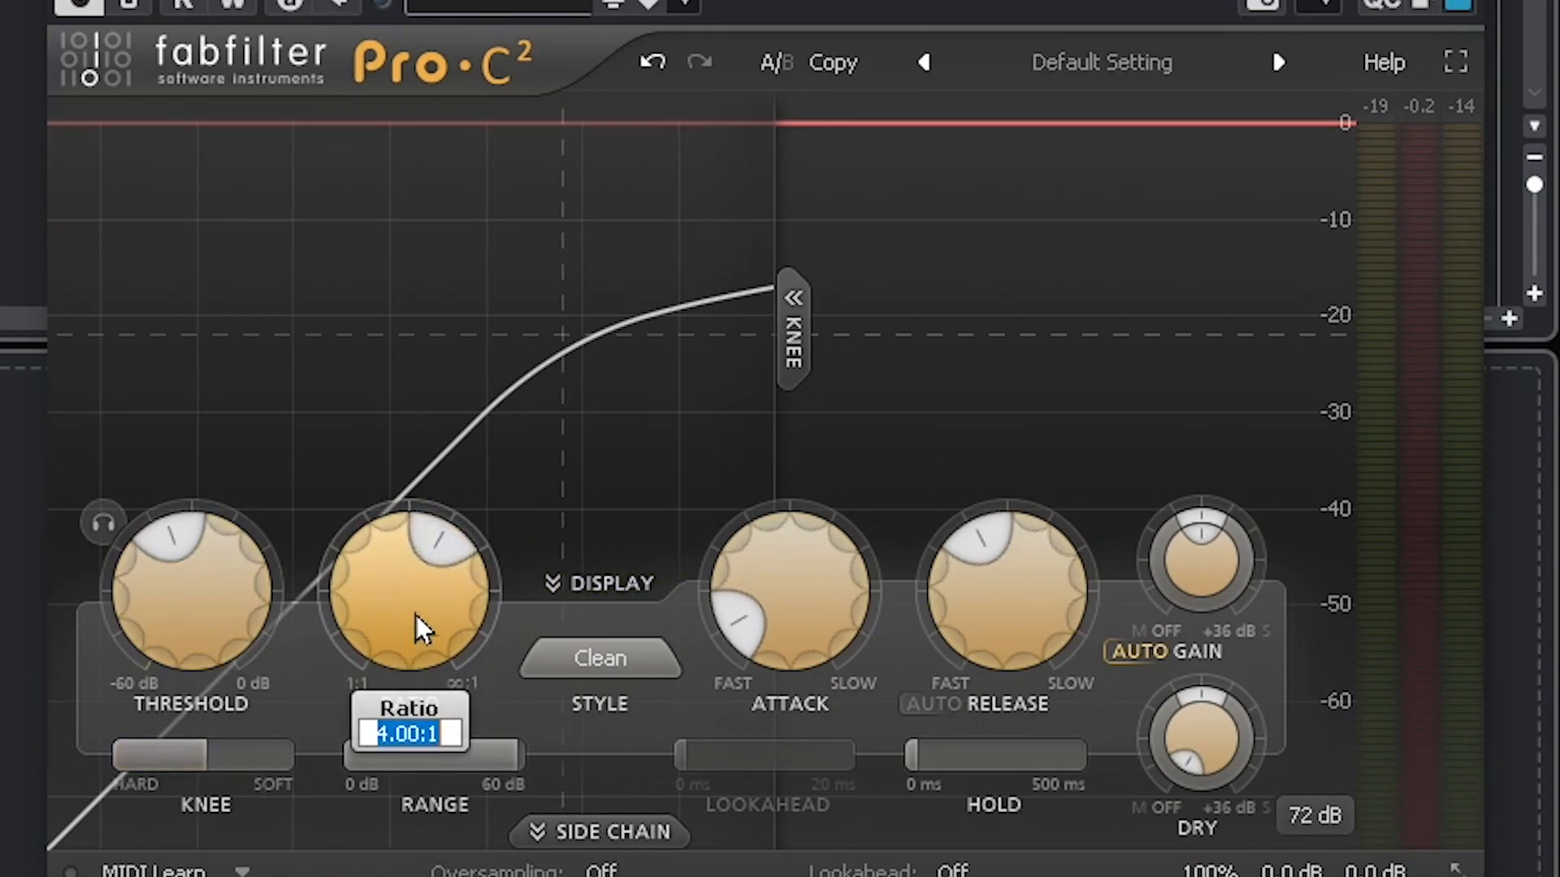
text(2:1)
key(BackSpace)
key(BackSpace)
text(:1)
key(Return)
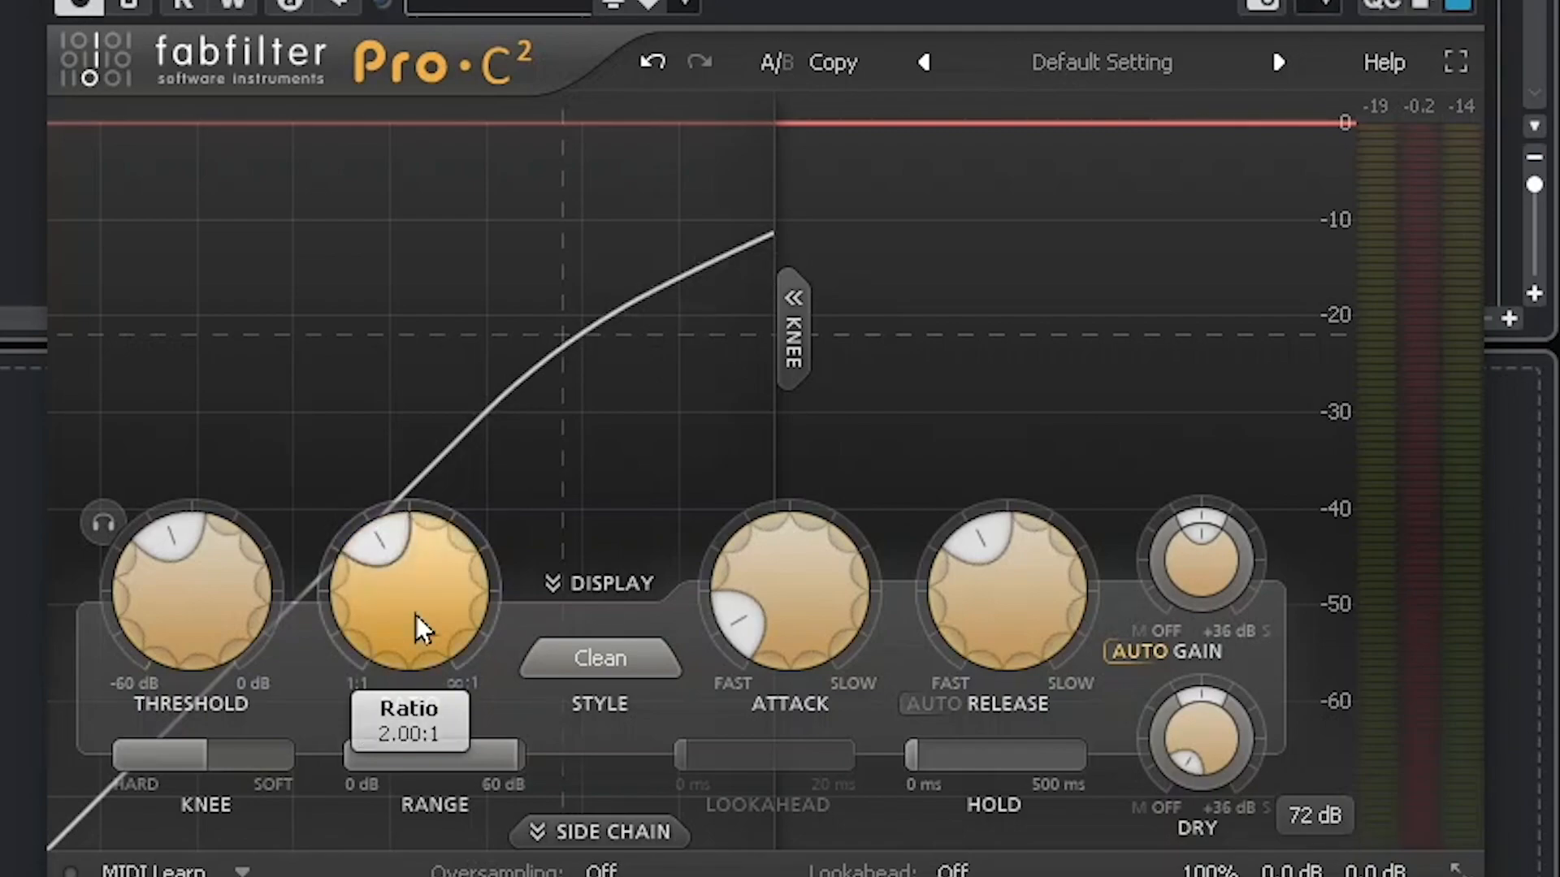
mouse_move(826, 644)
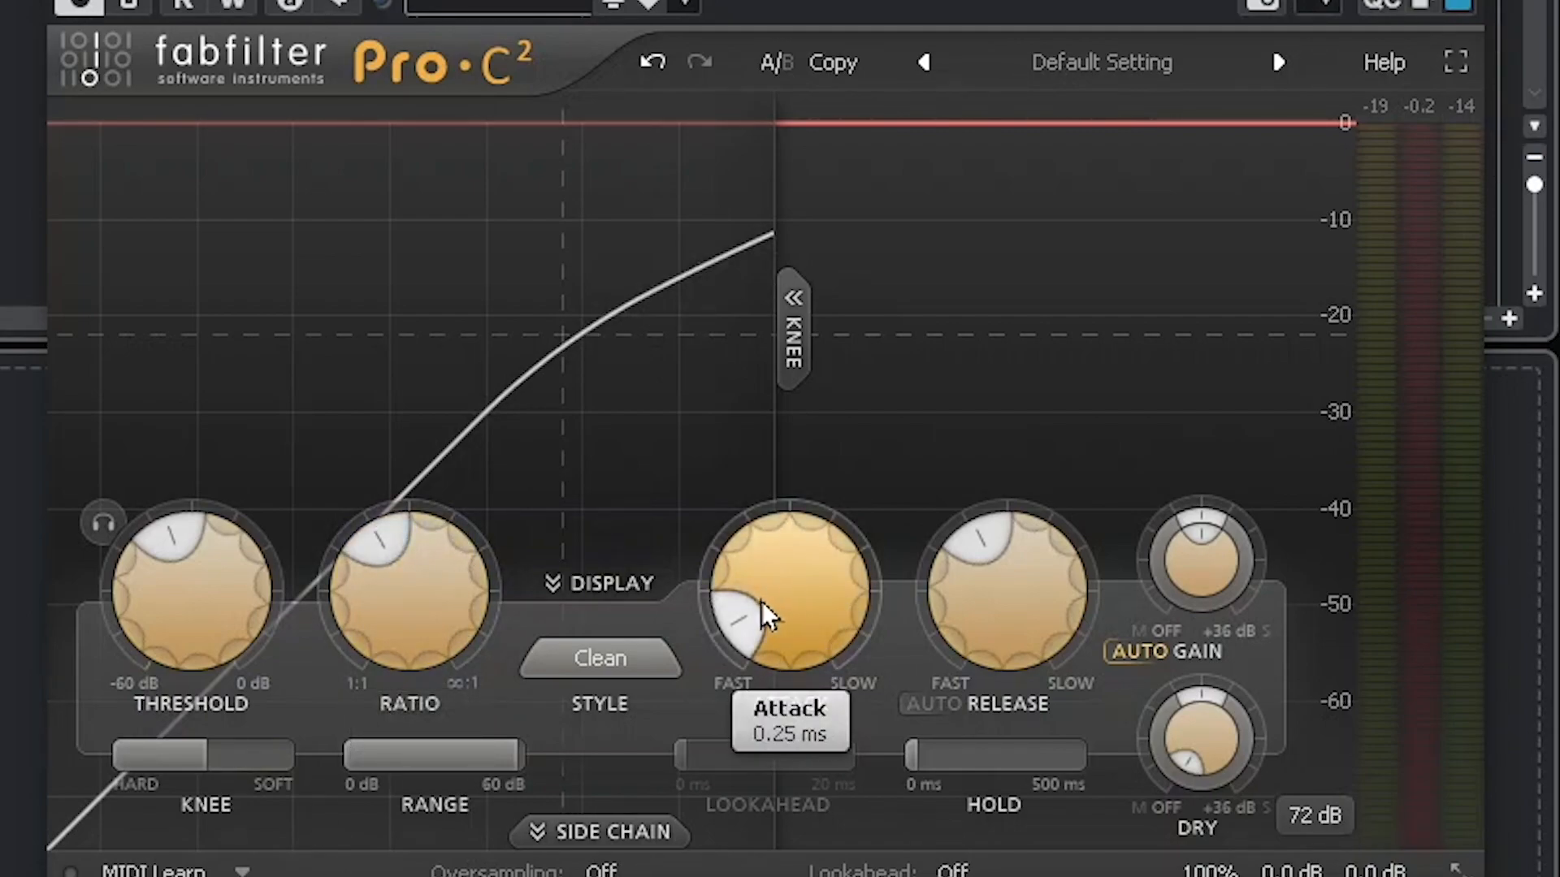
mouse_move(749, 616)
mouse_down()
mouse_move(753, 593)
mouse_move(752, 626)
mouse_up()
mouse_move(965, 572)
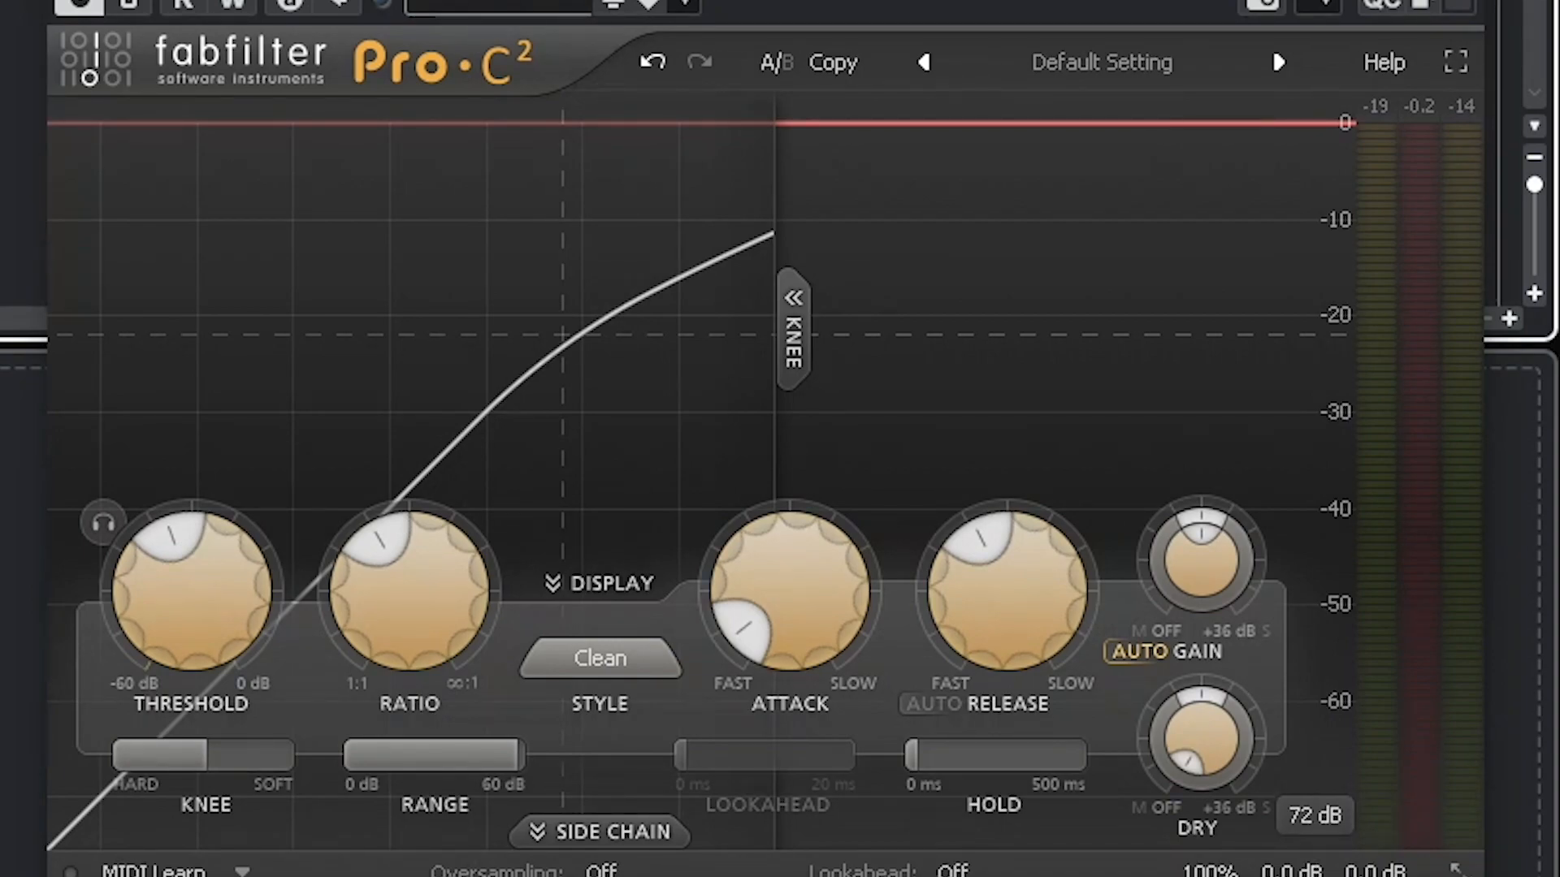
Step: Play the recording through the compressor and raise the wet gain to about +5 dB
key(space)
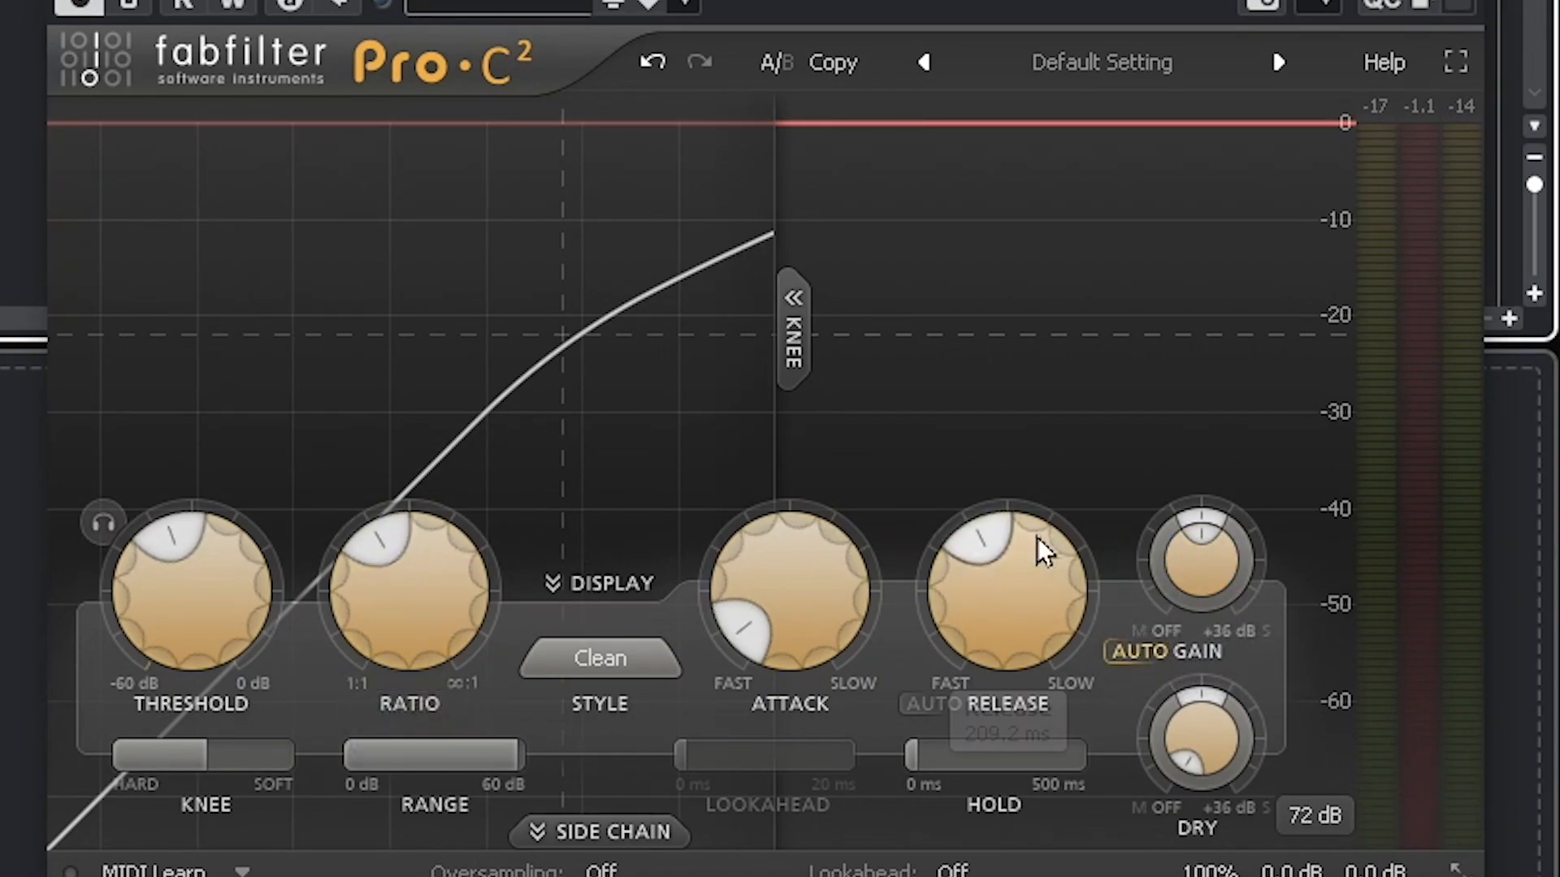
drag(1218, 564, 1226, 523)
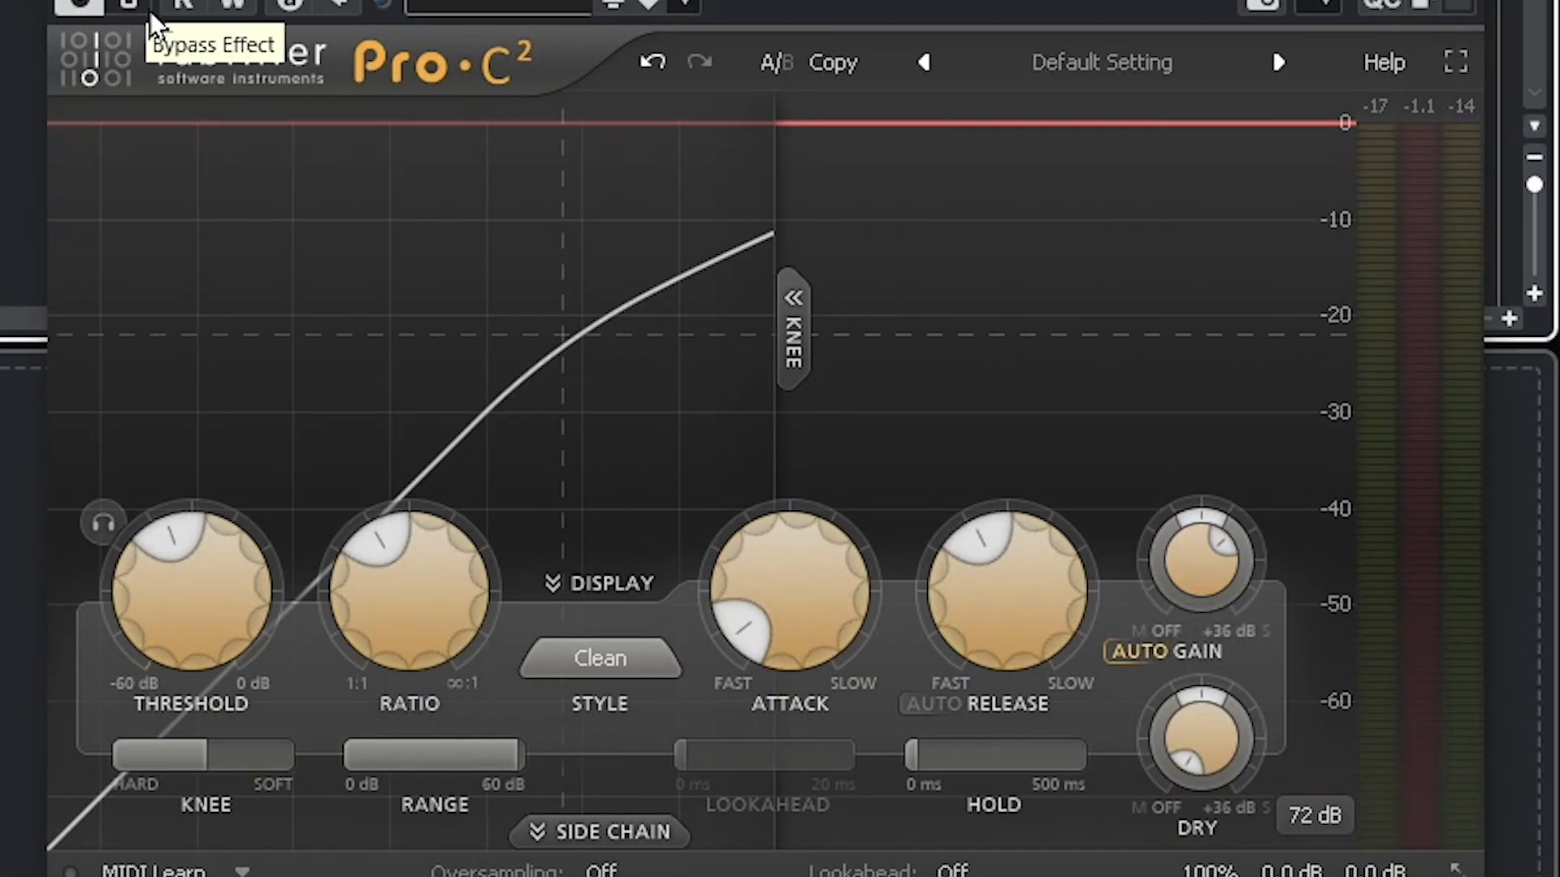
key(space)
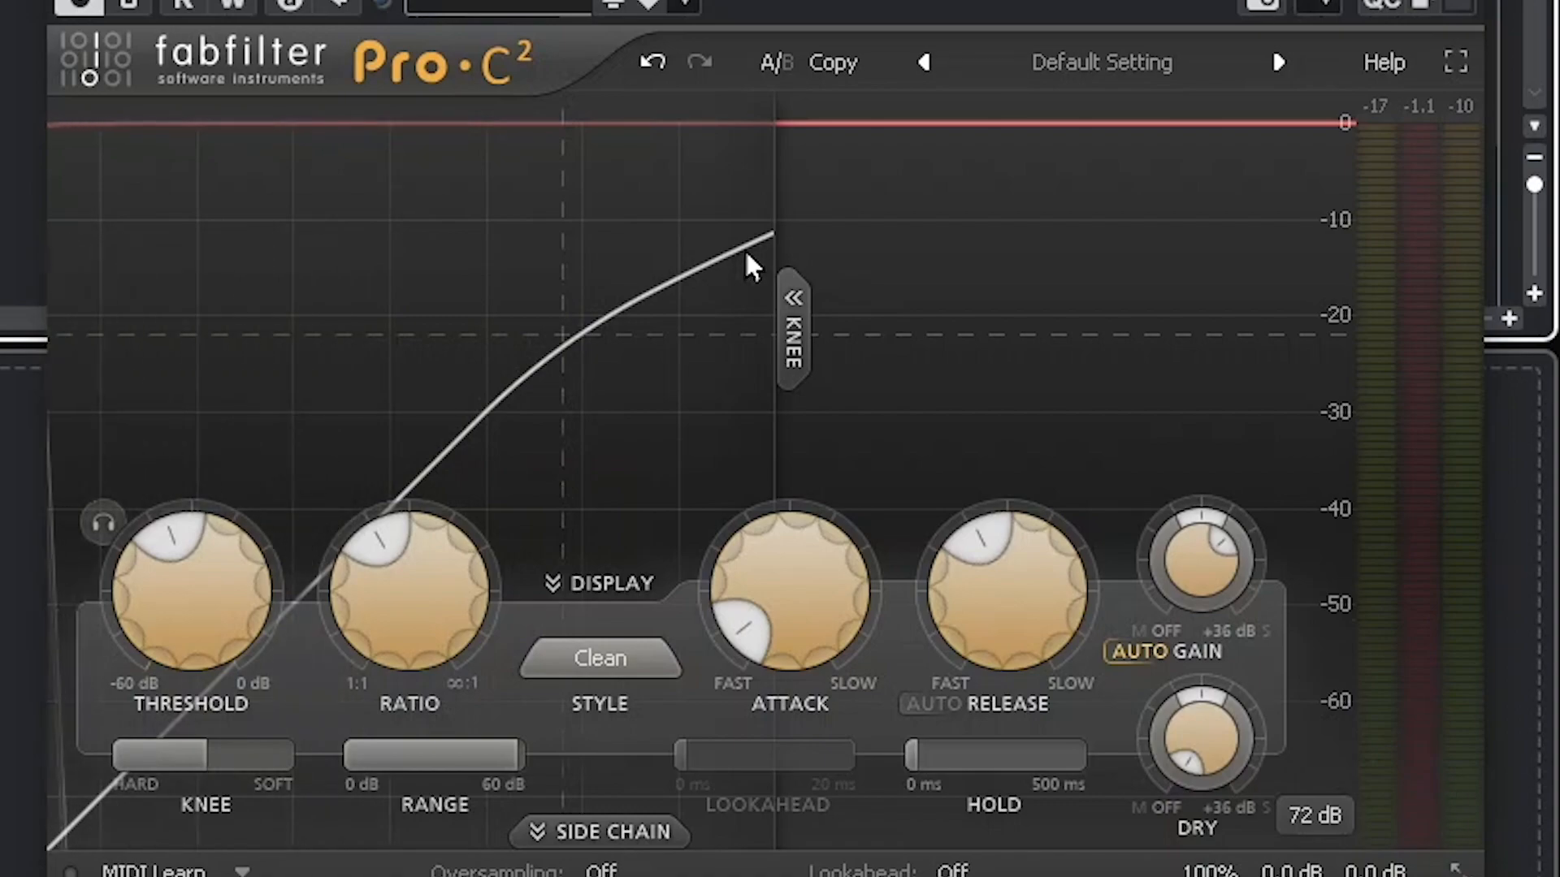
Step: Shift the wet pan toward Mid so the side level drops by about 2 dB
mouse_move(1221, 554)
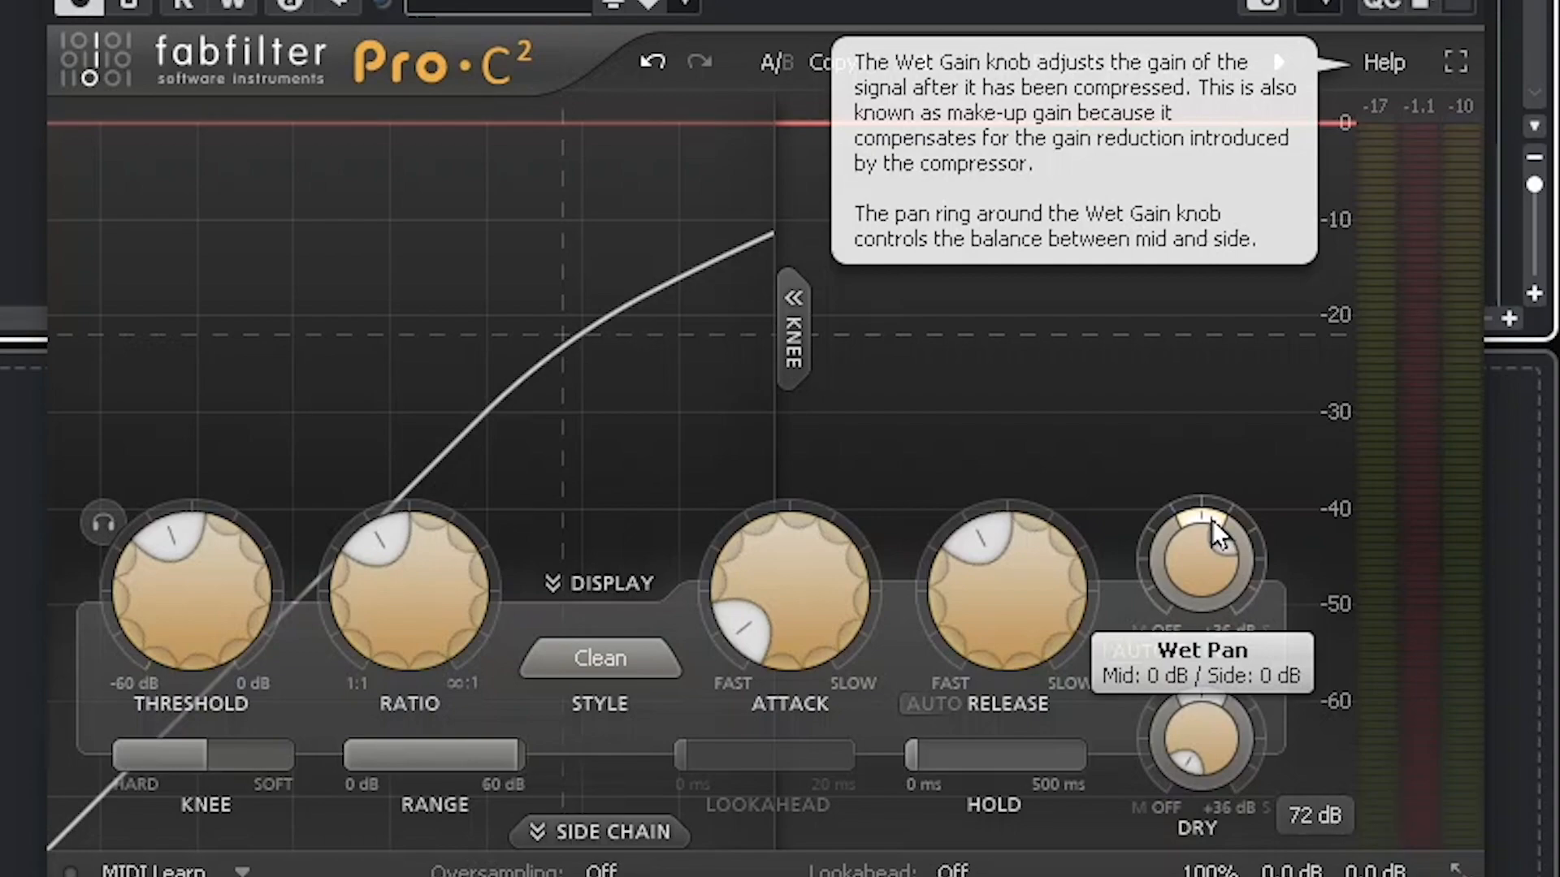
mouse_move(1213, 521)
mouse_down()
mouse_move(1225, 528)
mouse_move(1188, 524)
mouse_move(1169, 548)
mouse_move(1206, 525)
mouse_move(1245, 533)
mouse_move(1213, 528)
mouse_up()
mouse_move(1214, 732)
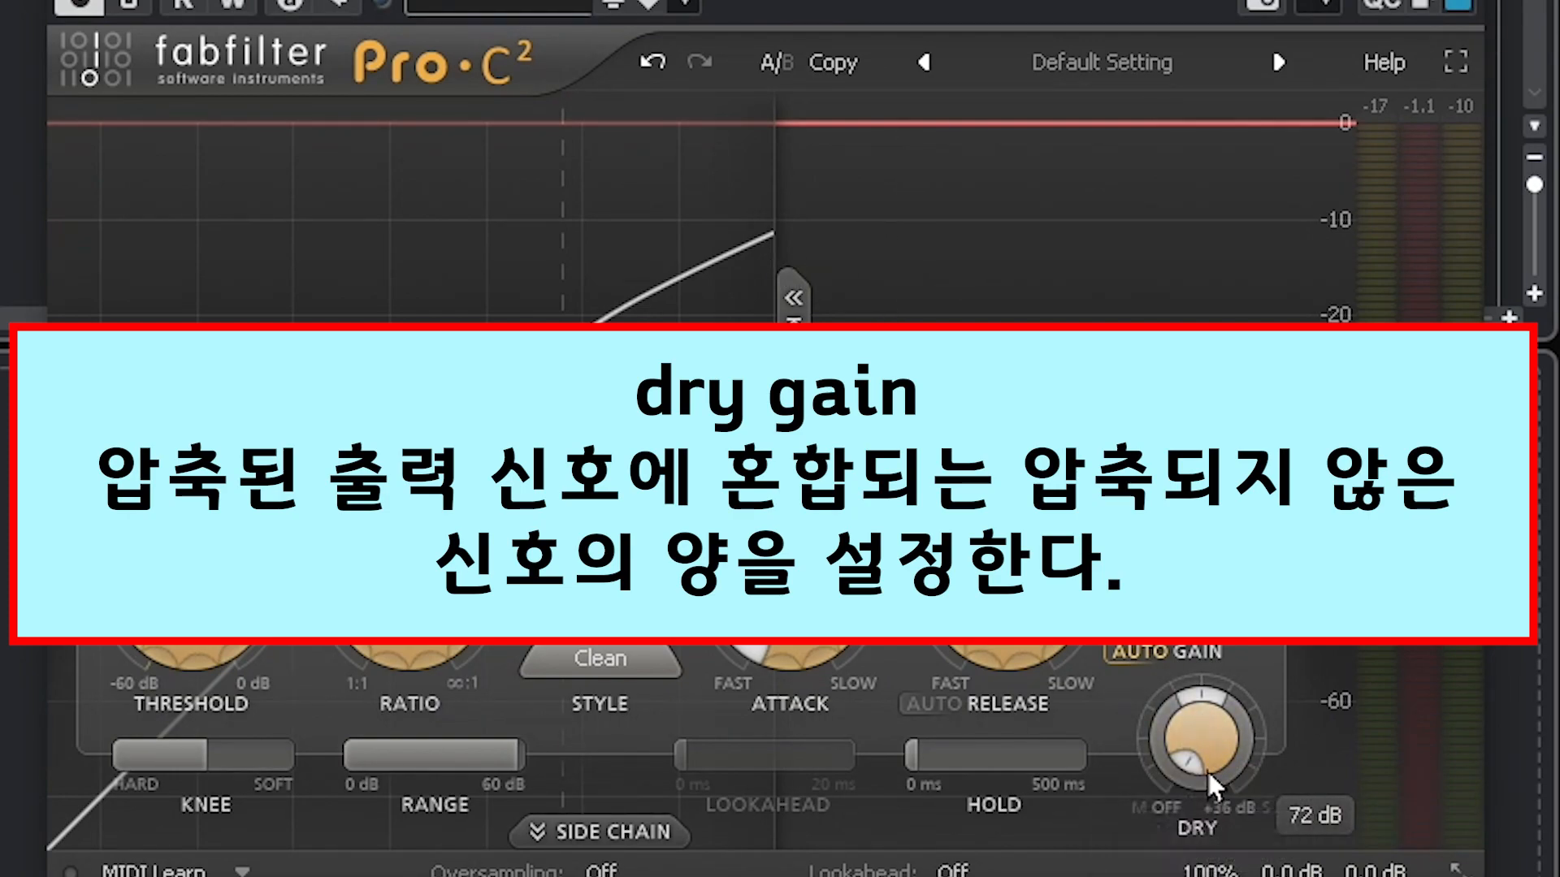
drag(1204, 738, 1209, 622)
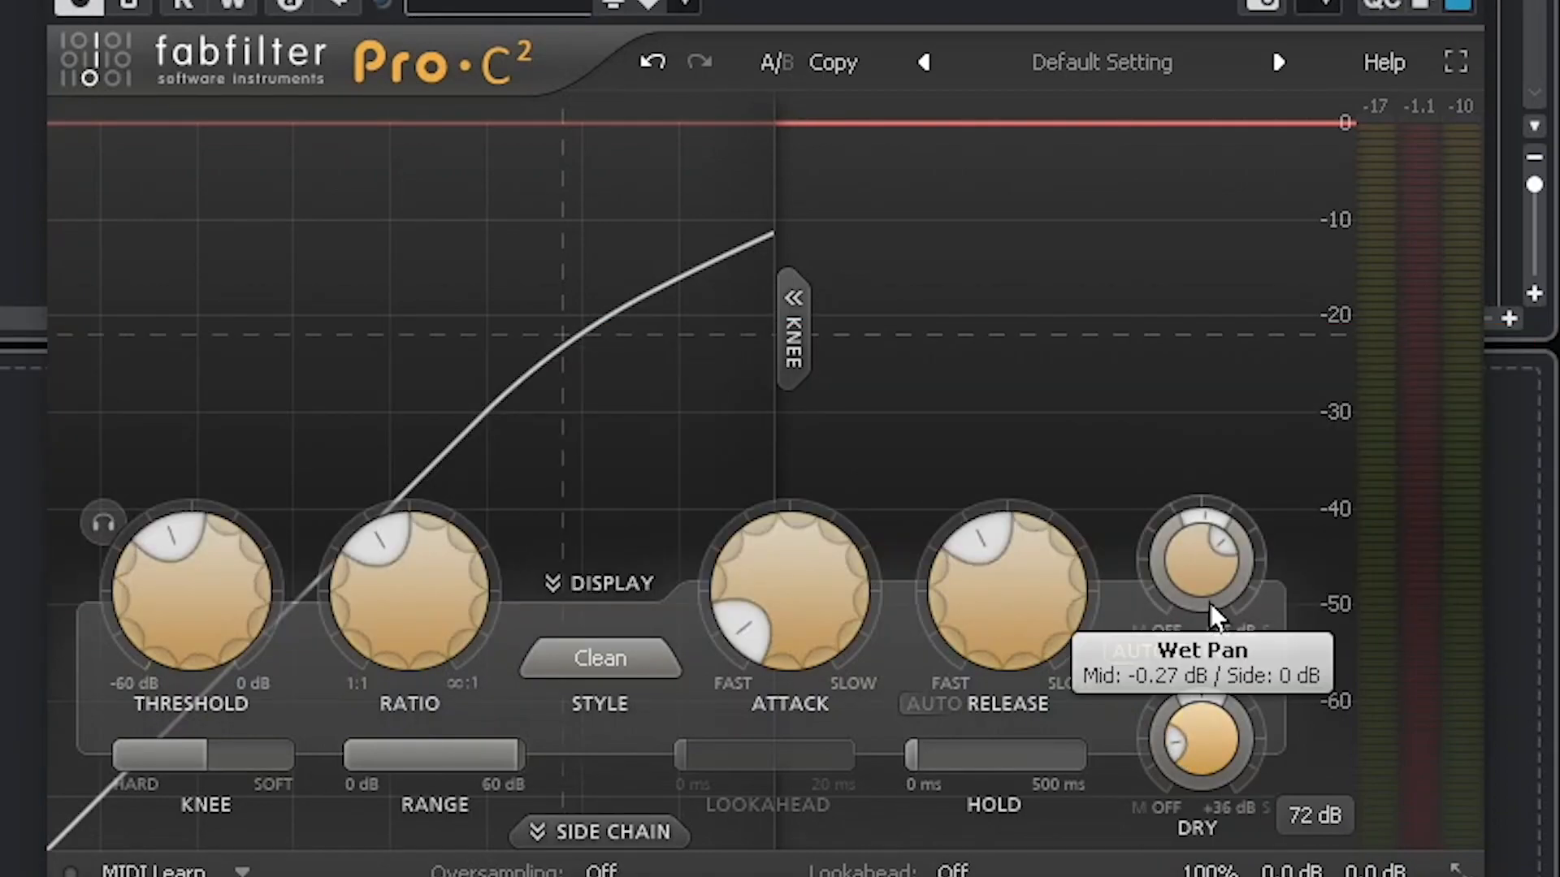
drag(1196, 738, 1196, 774)
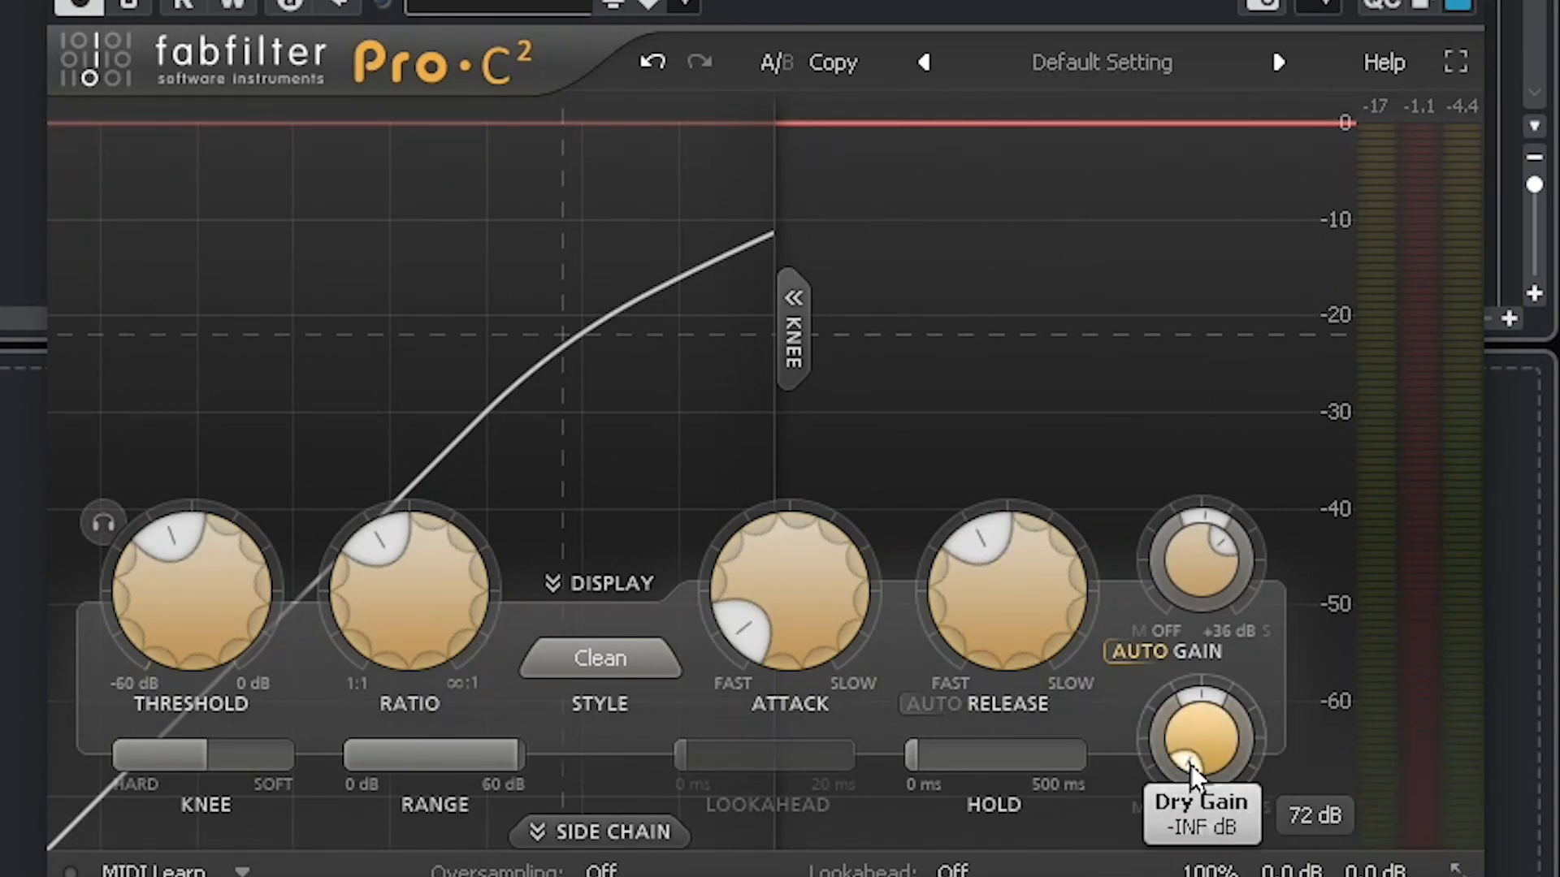
key(space)
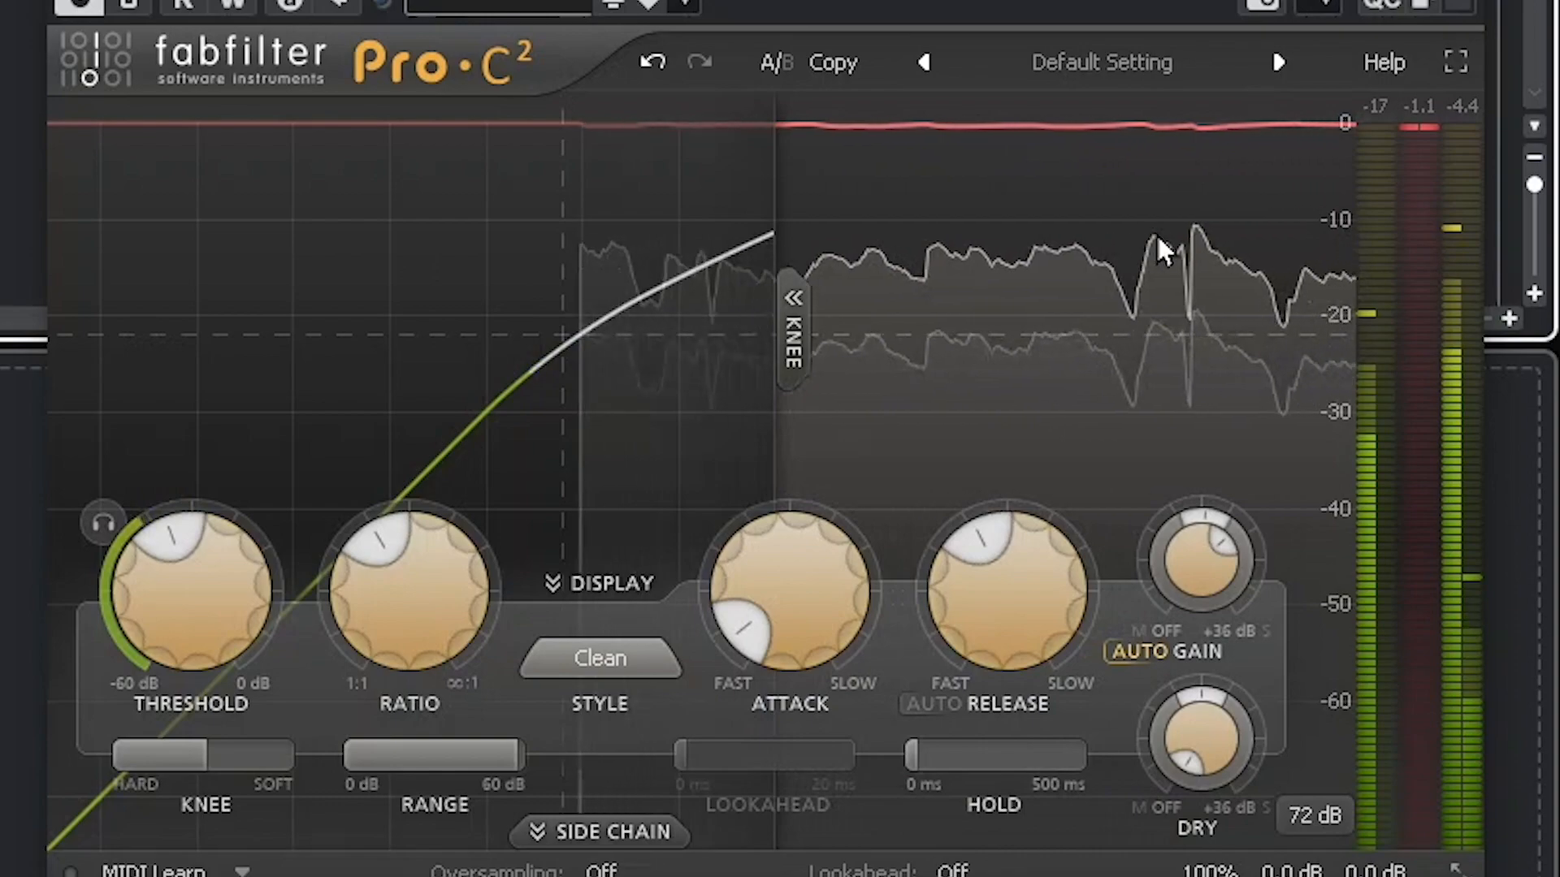
key(space)
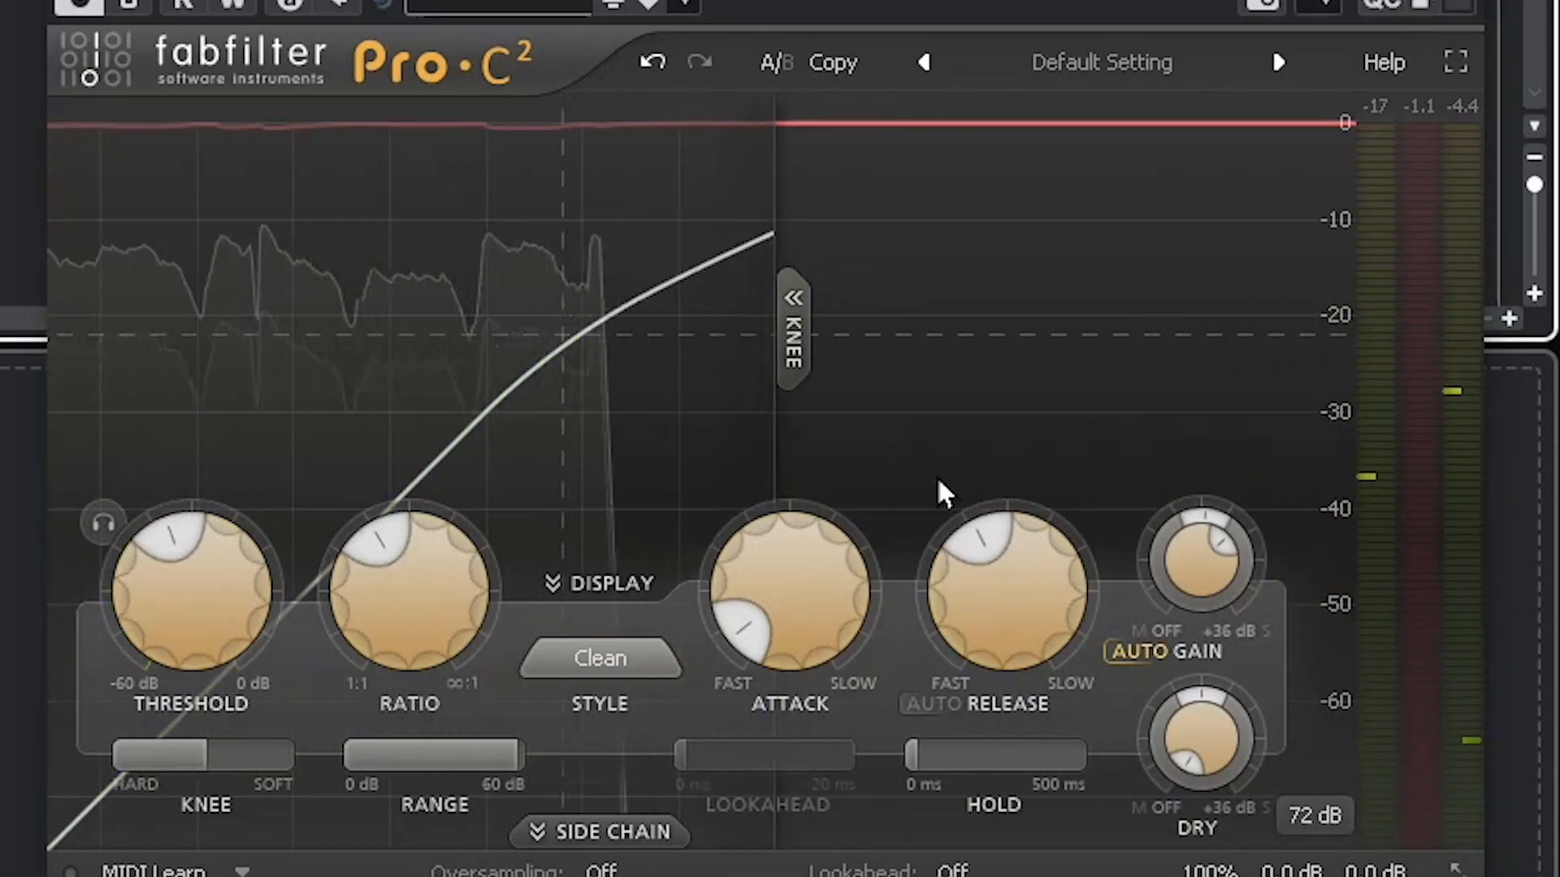
drag(1199, 735, 1414, 382)
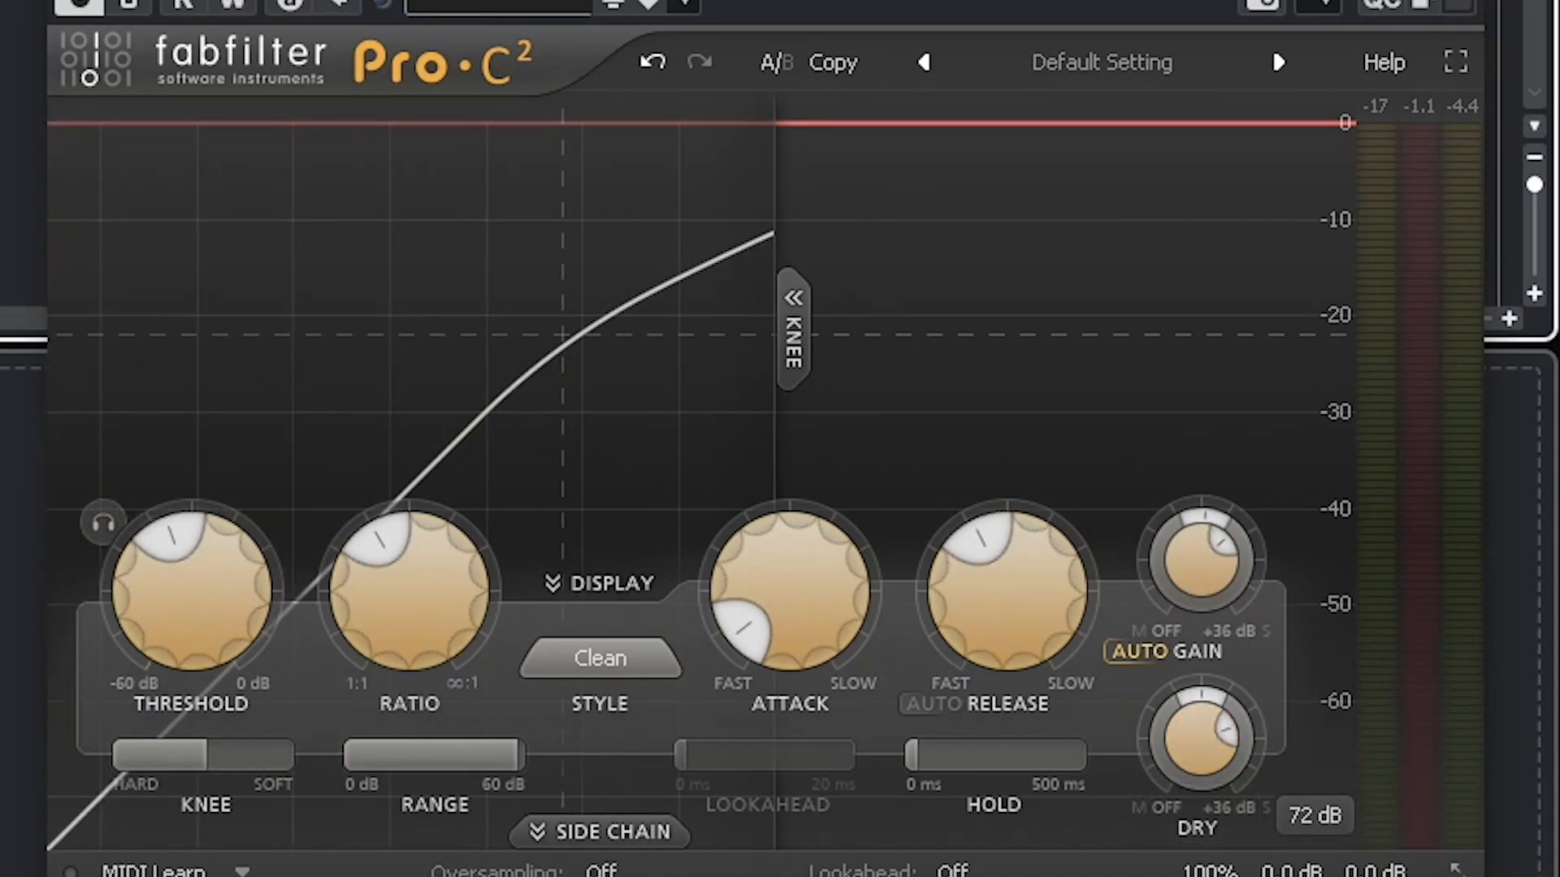
key(space)
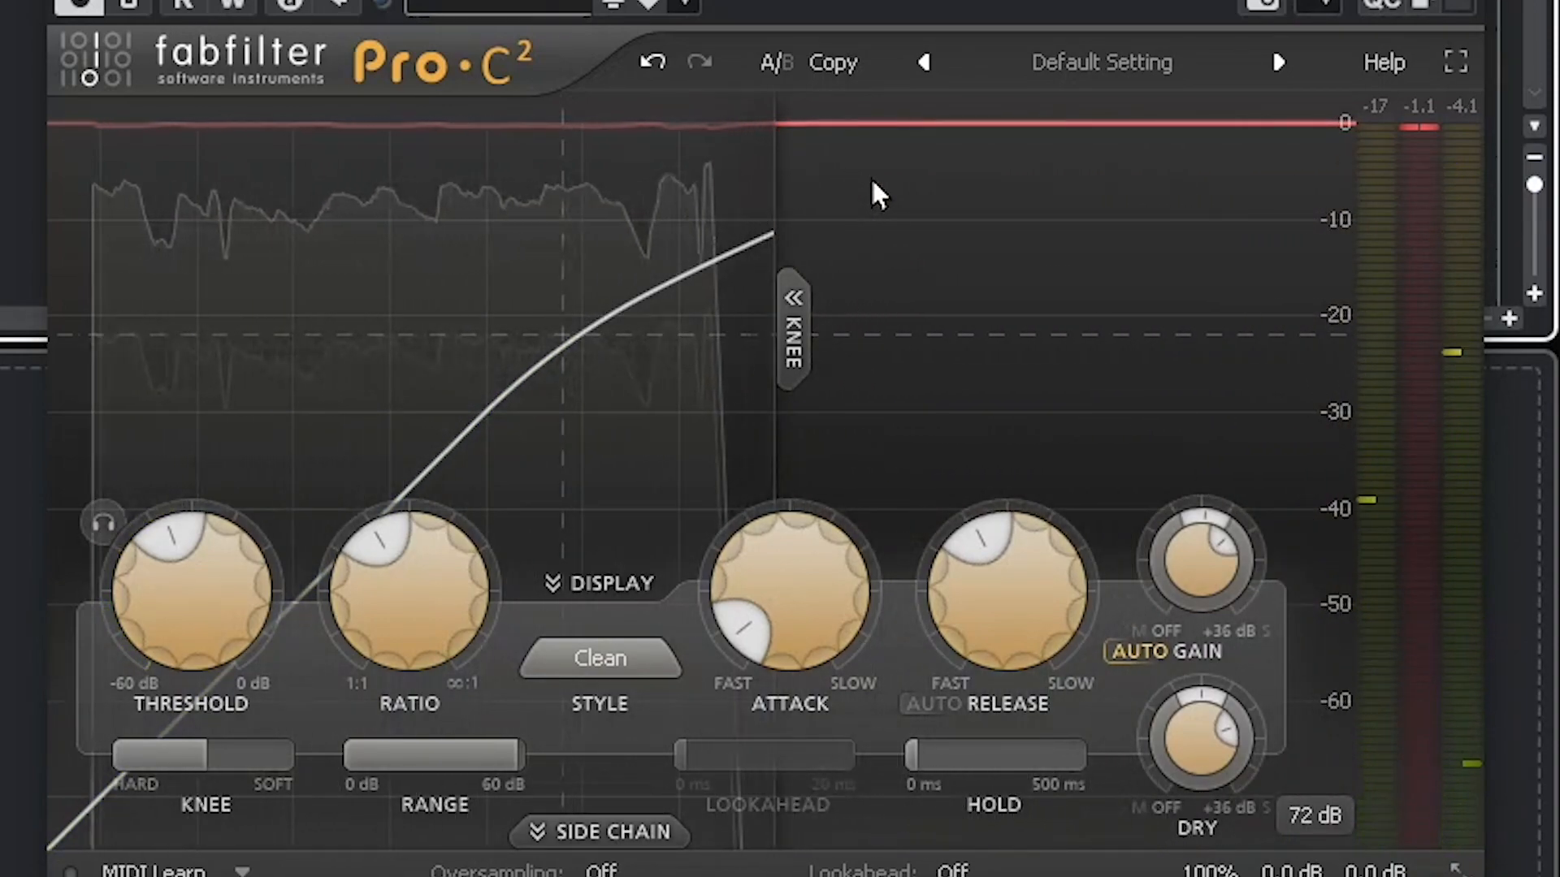
mouse_move(1229, 766)
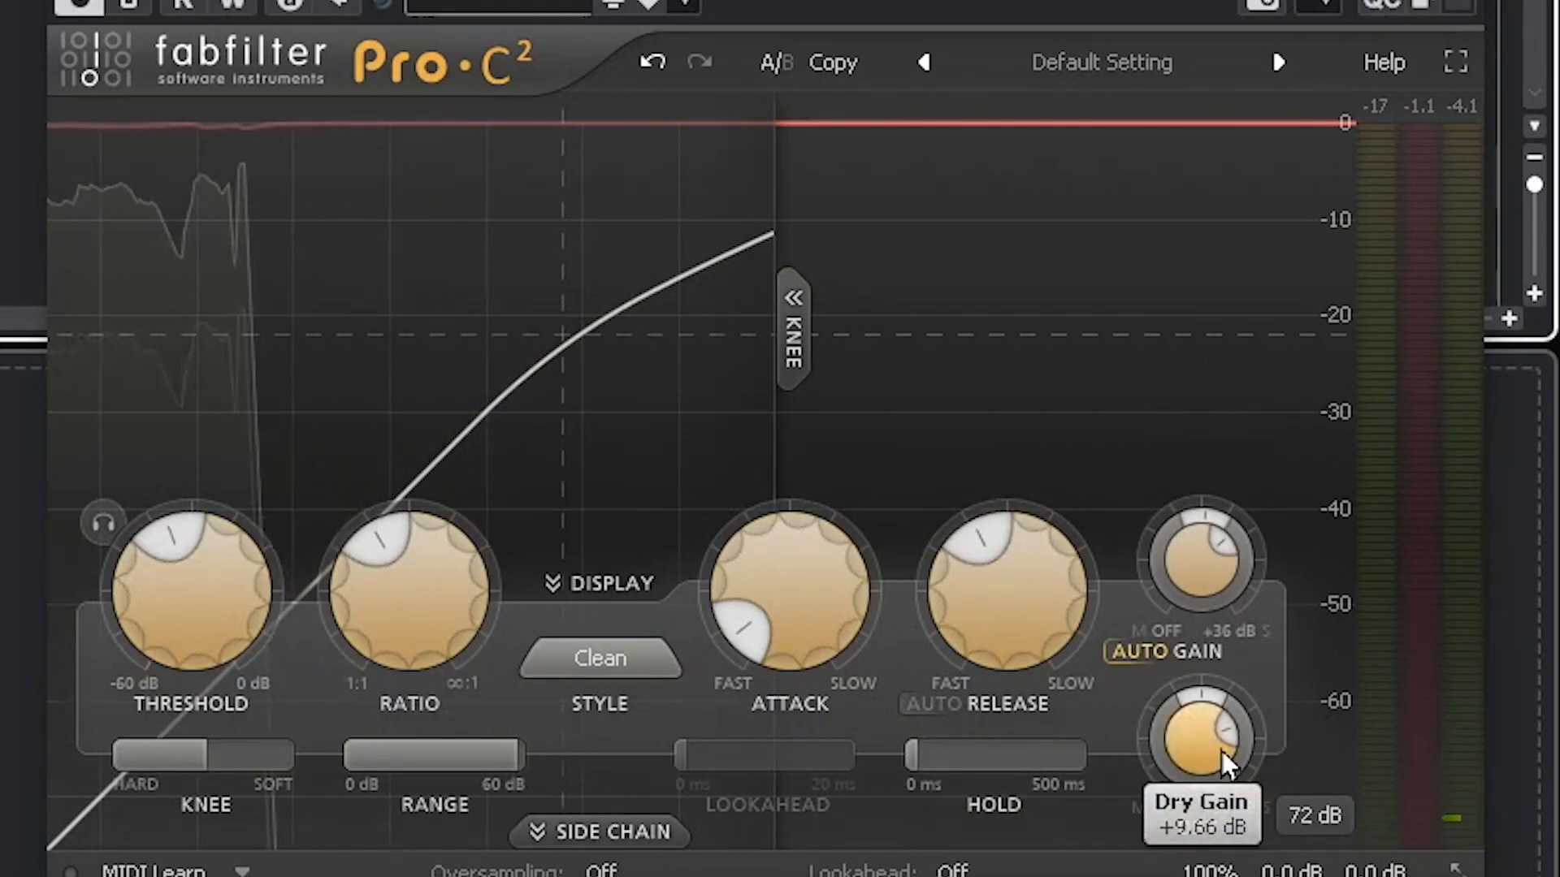
drag(1229, 756, 1192, 827)
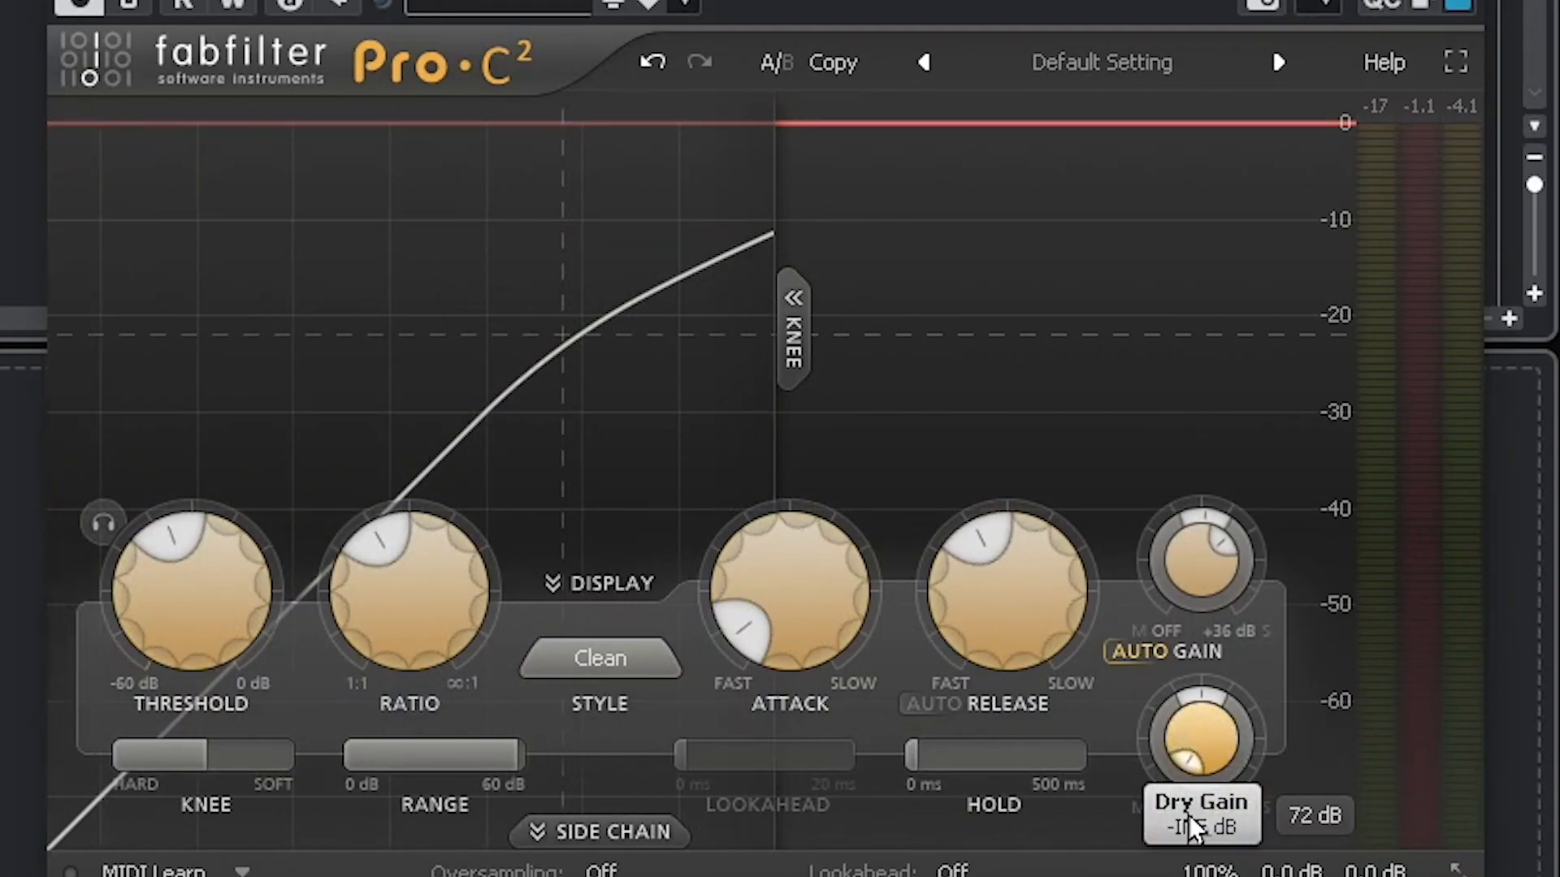
mouse_move(1251, 743)
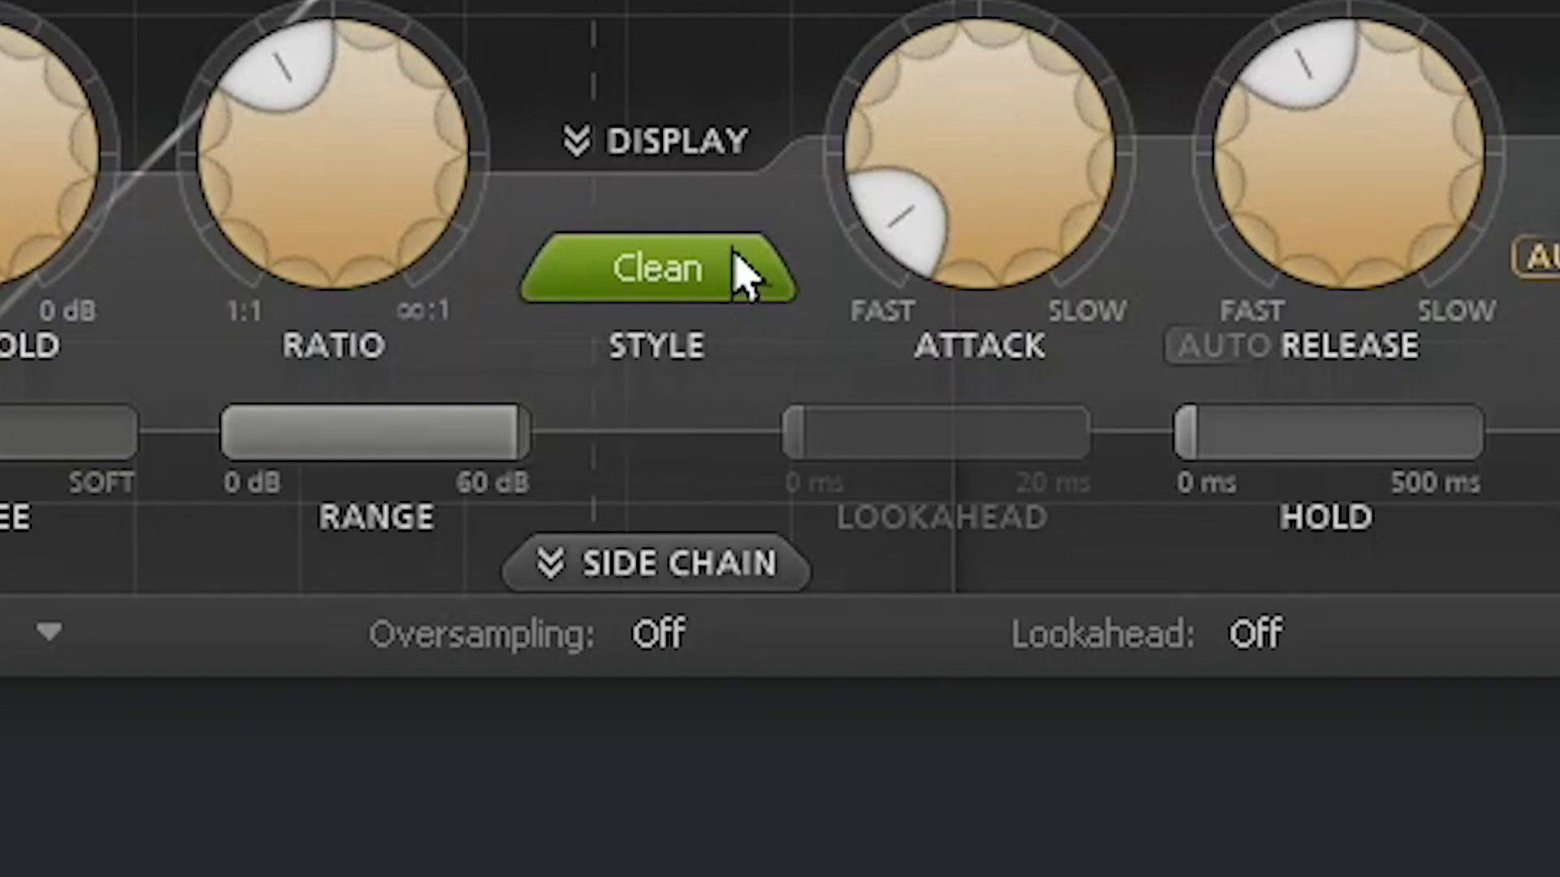
Step: Browse the compression style list, then select Classic in place of Clean
click(679, 277)
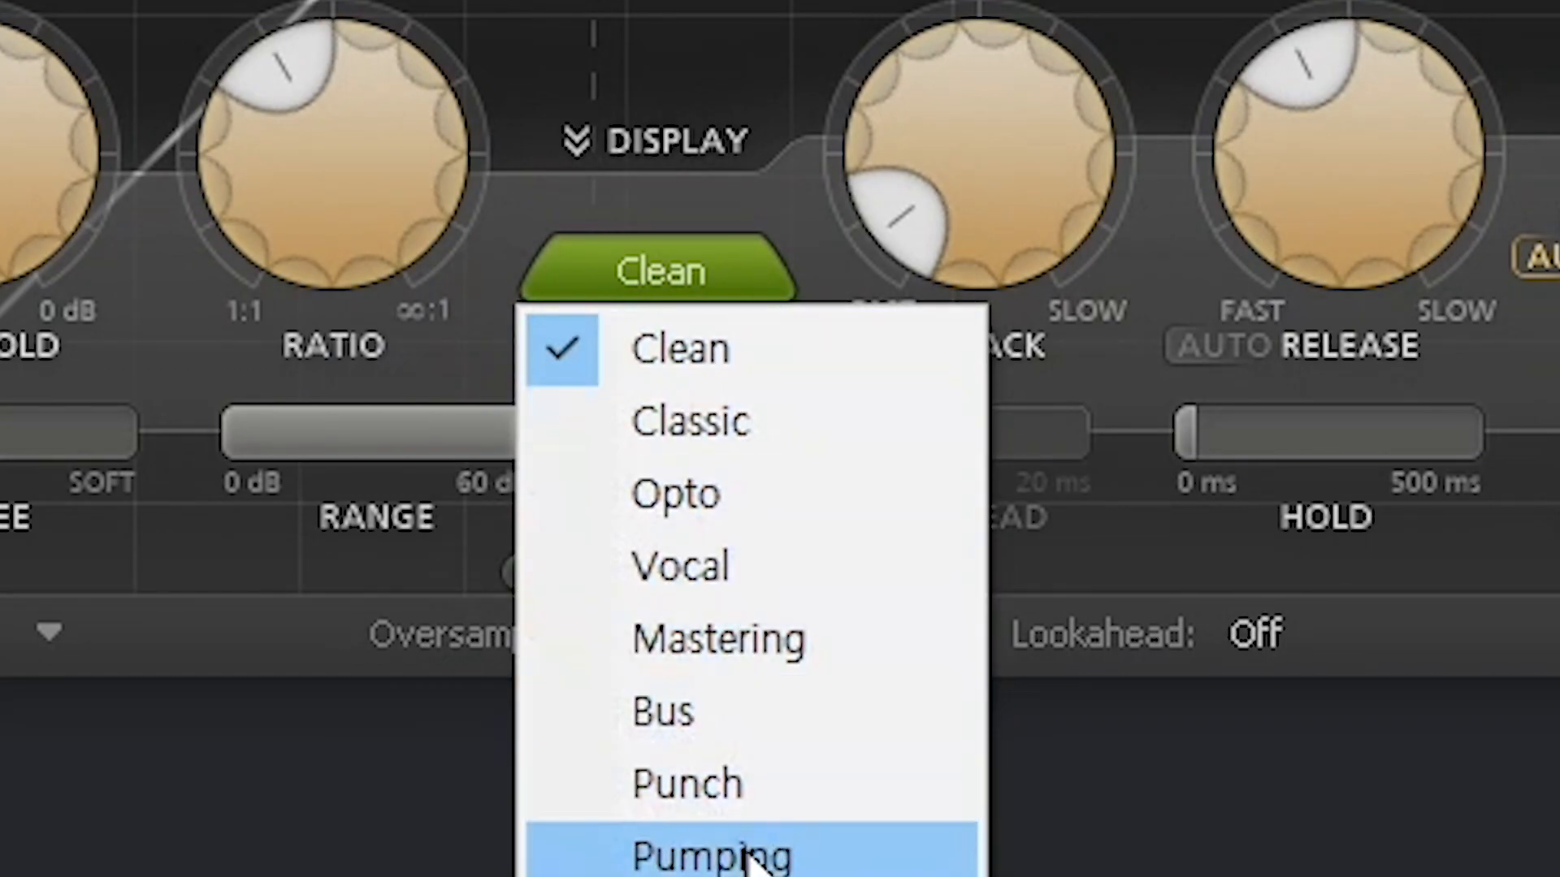
click(616, 357)
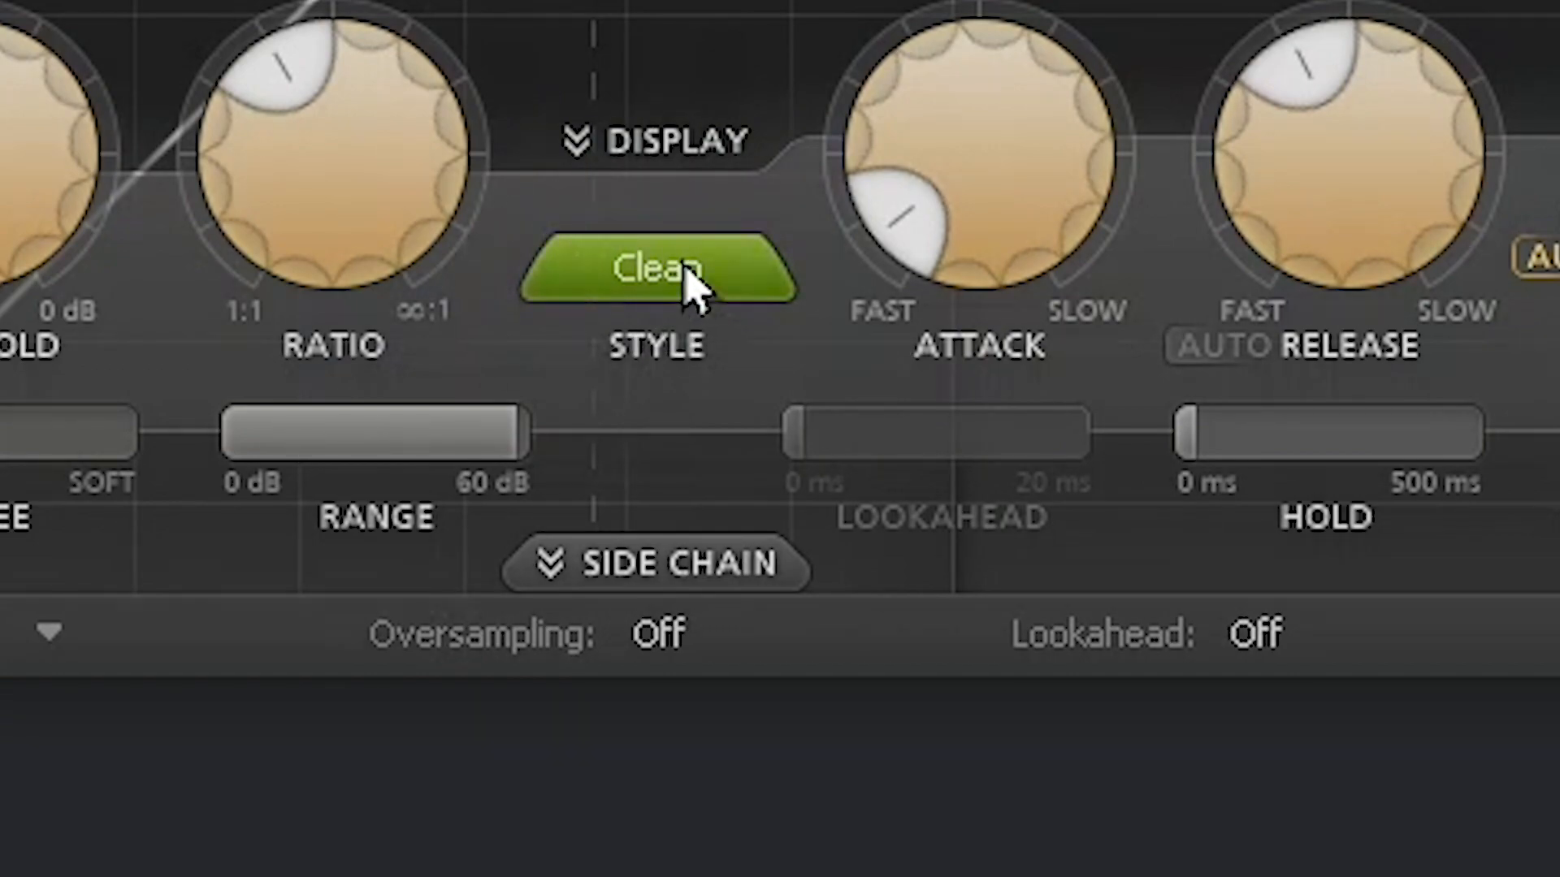
click(747, 289)
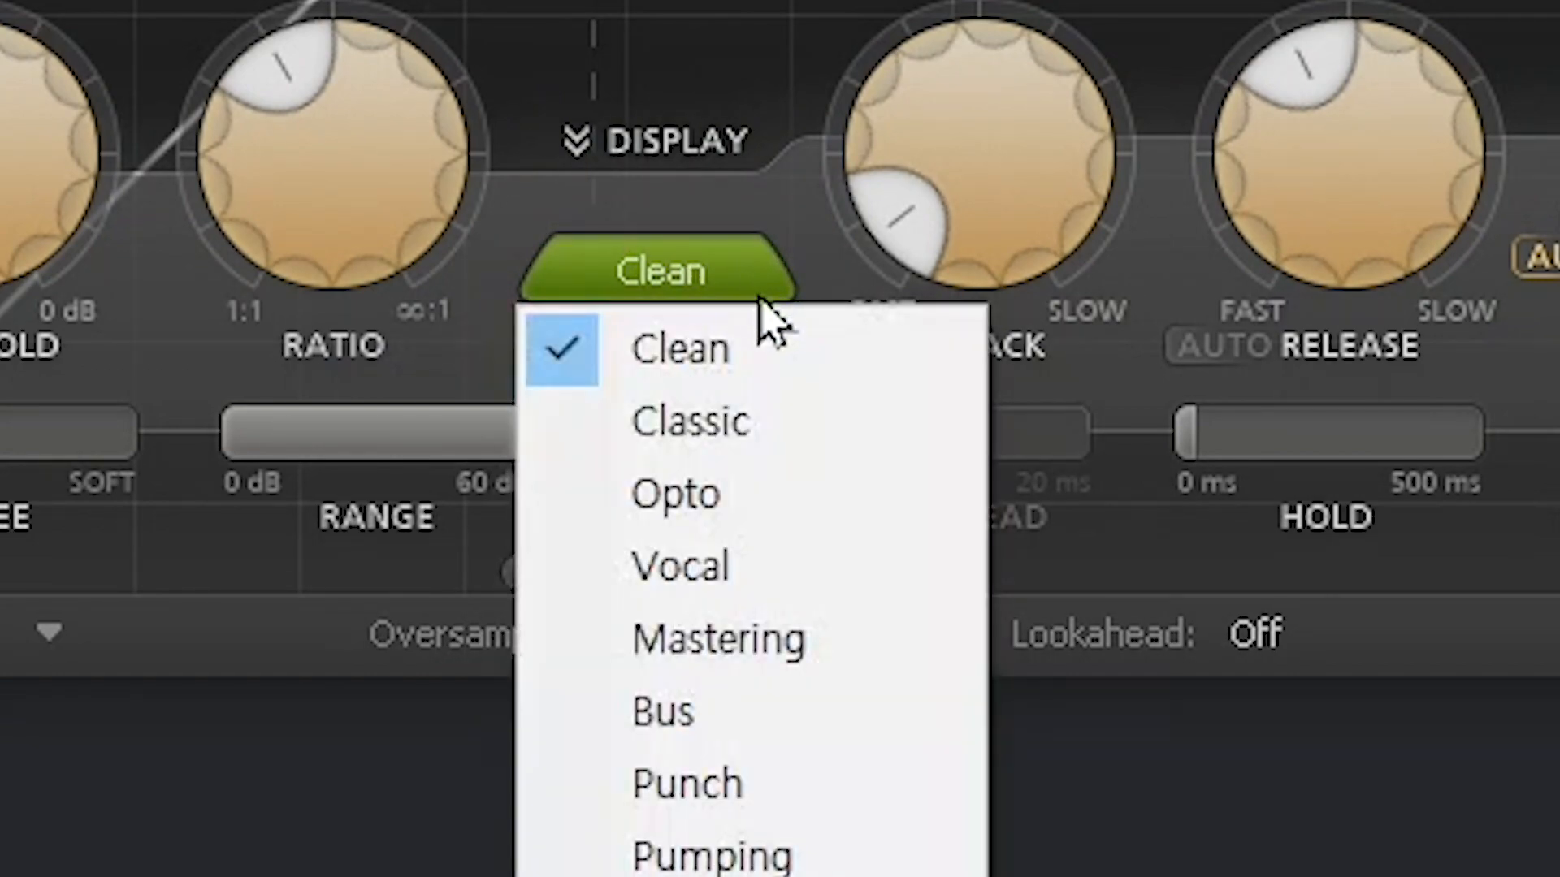
click(705, 61)
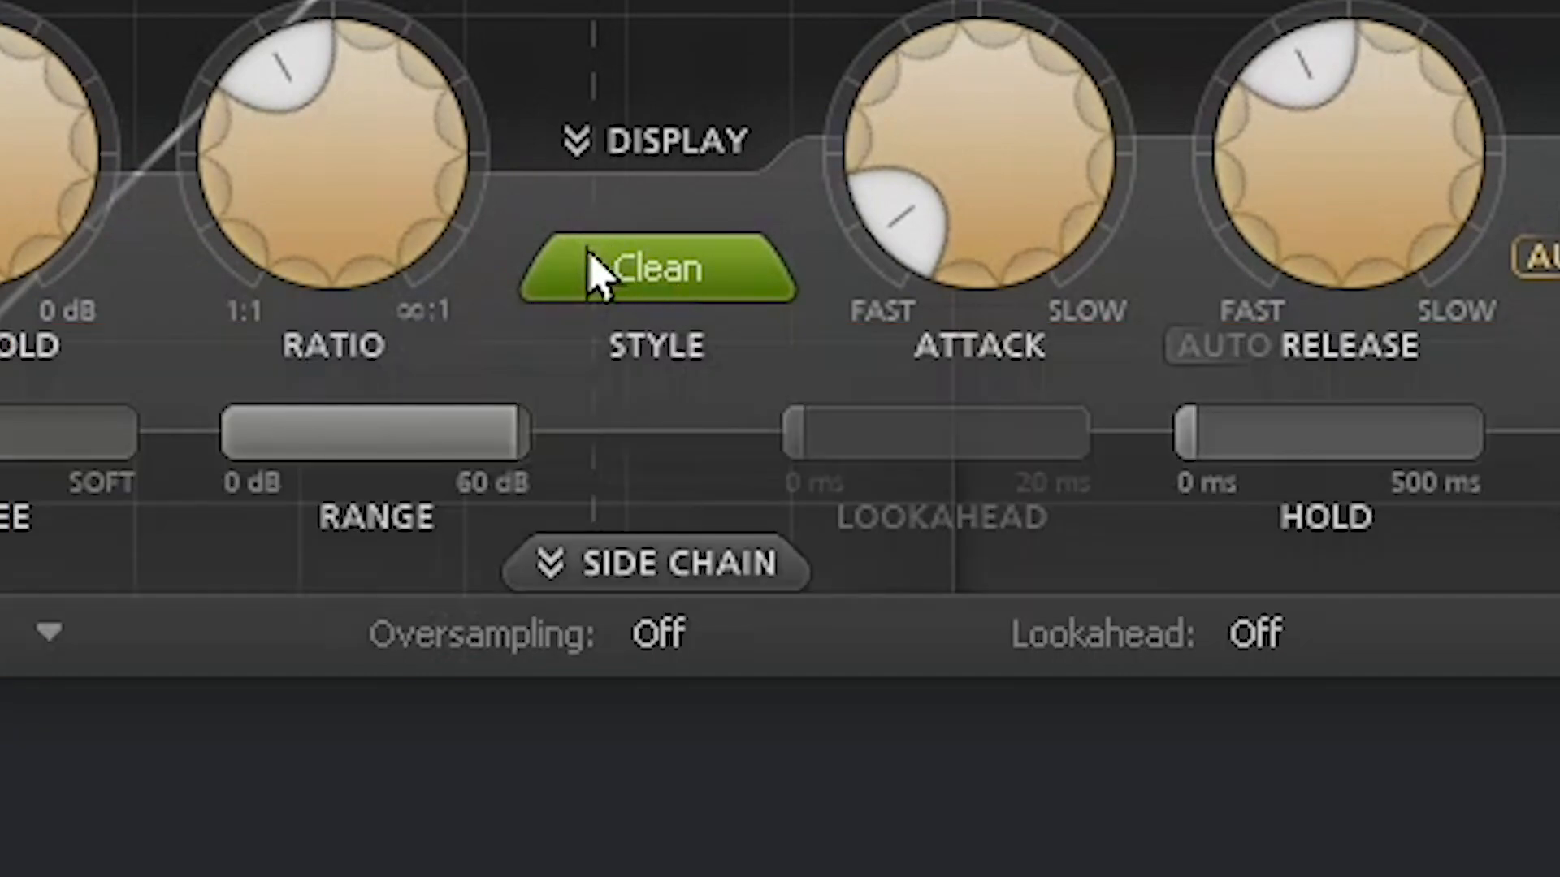
click(596, 244)
click(758, 434)
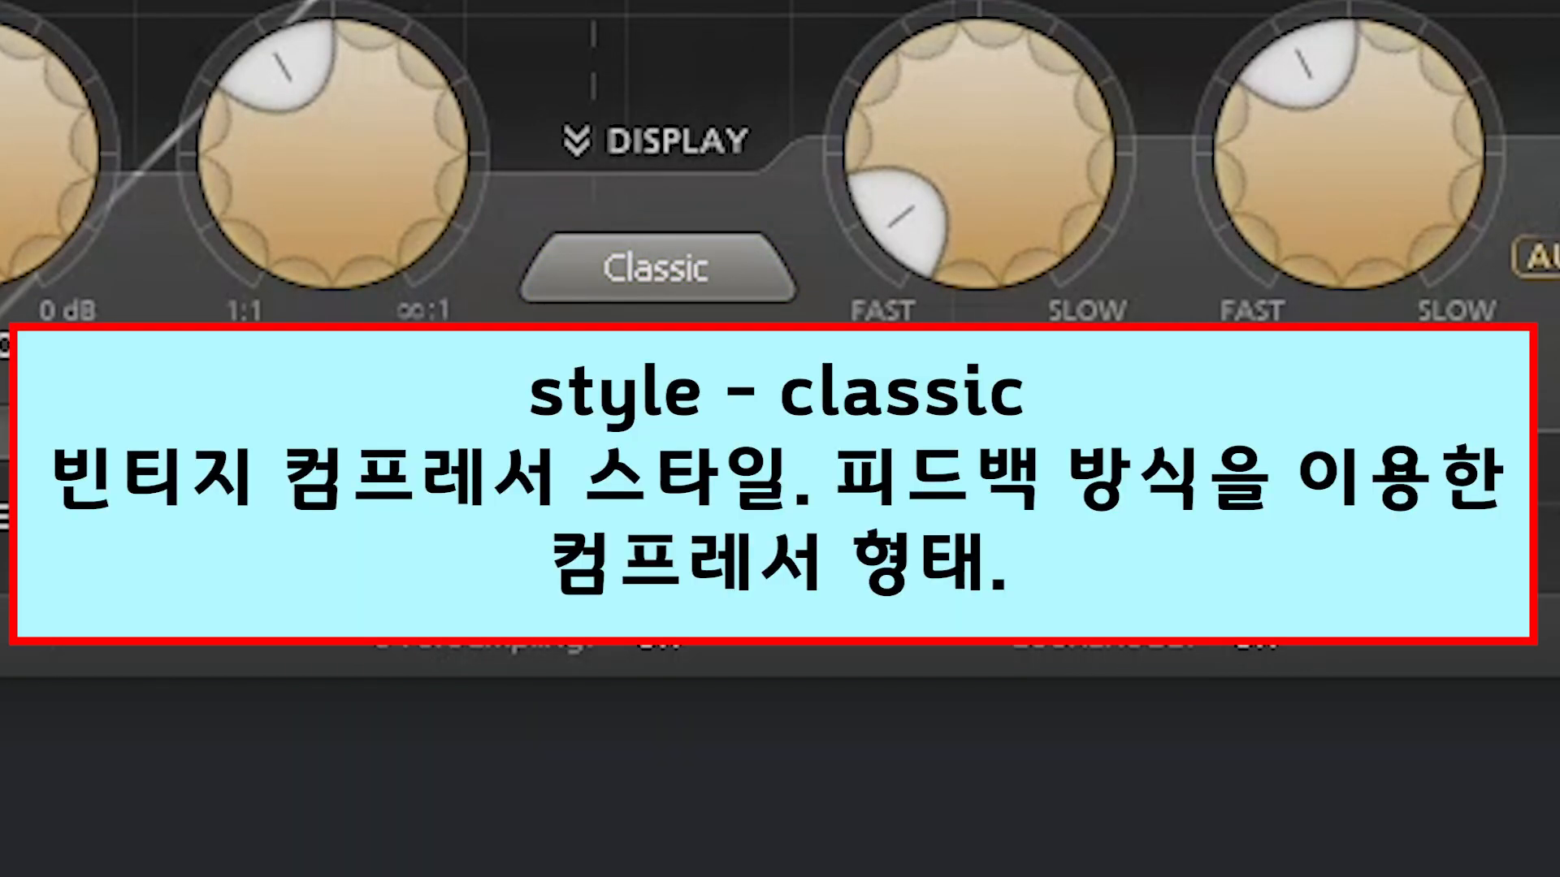
Step: Try the Opto compression style, then settle on Vocal
click(686, 288)
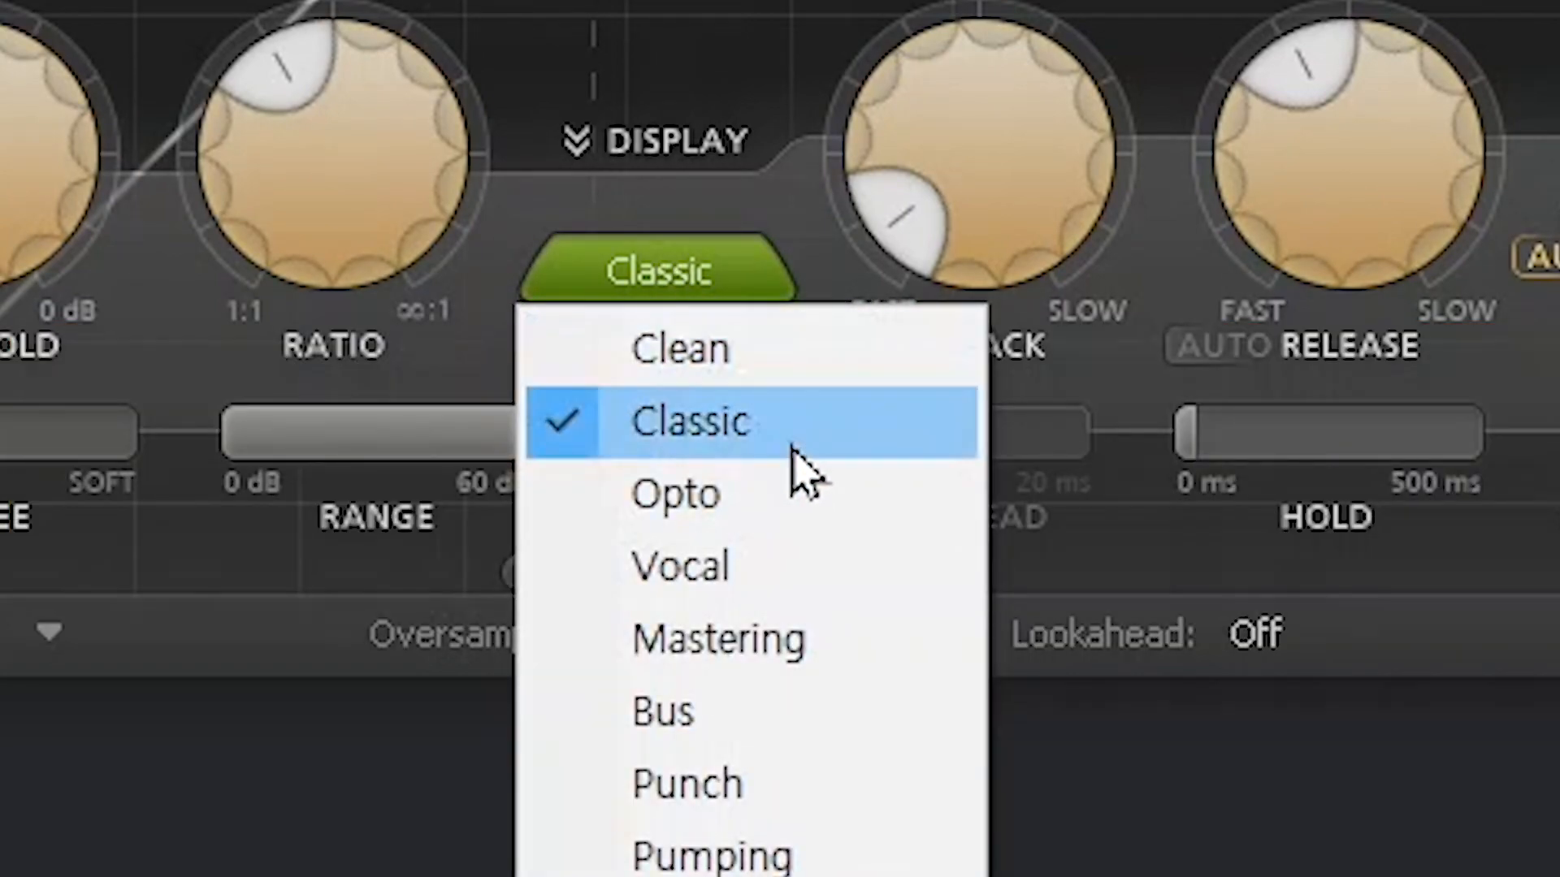
click(707, 528)
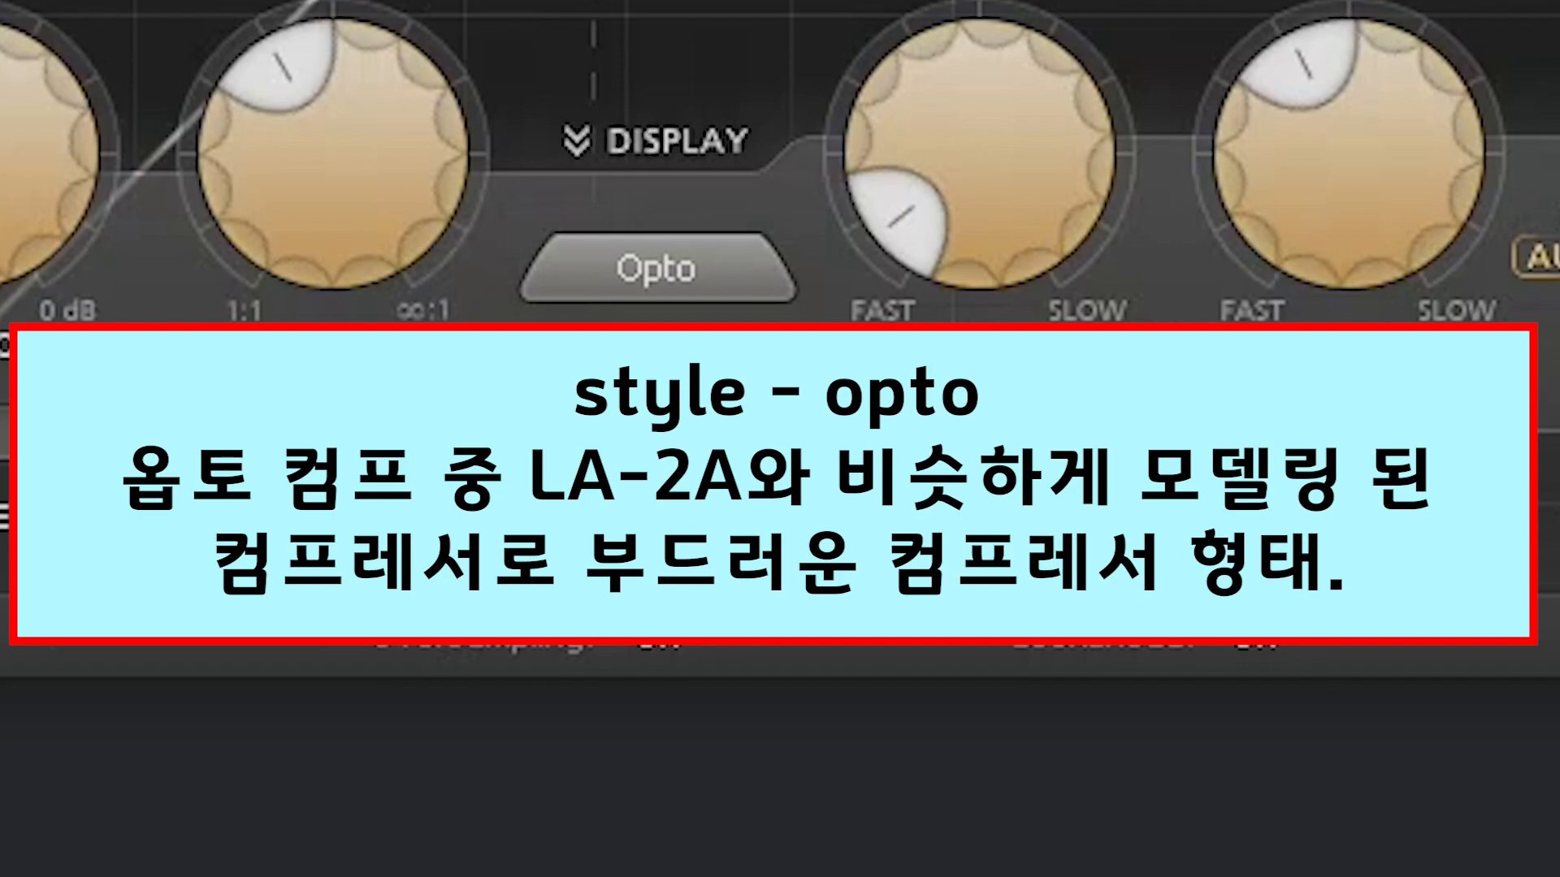
click(708, 280)
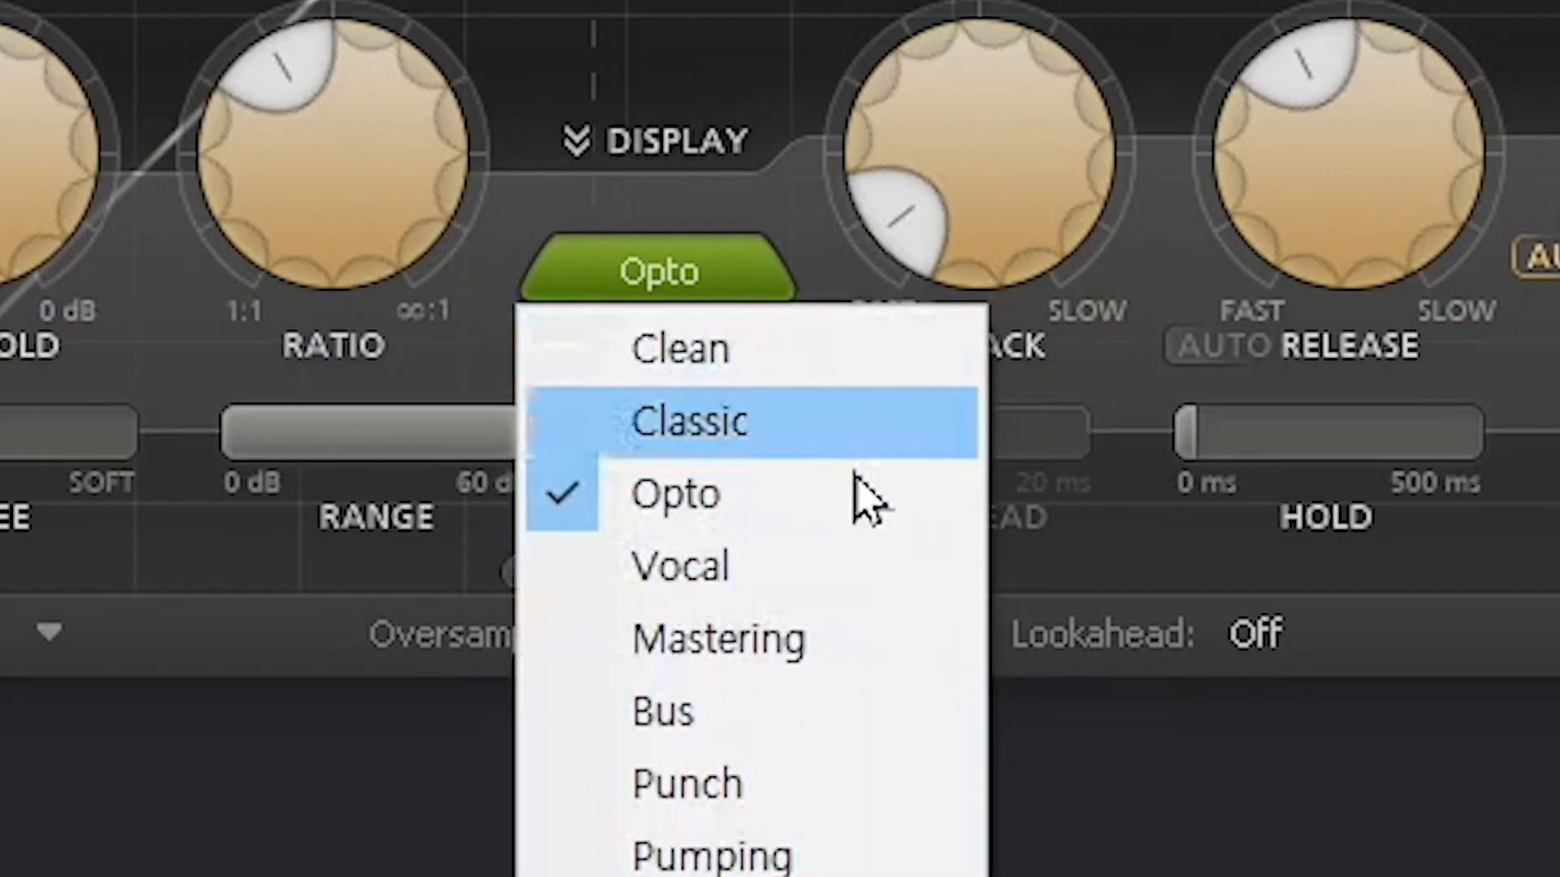
click(776, 585)
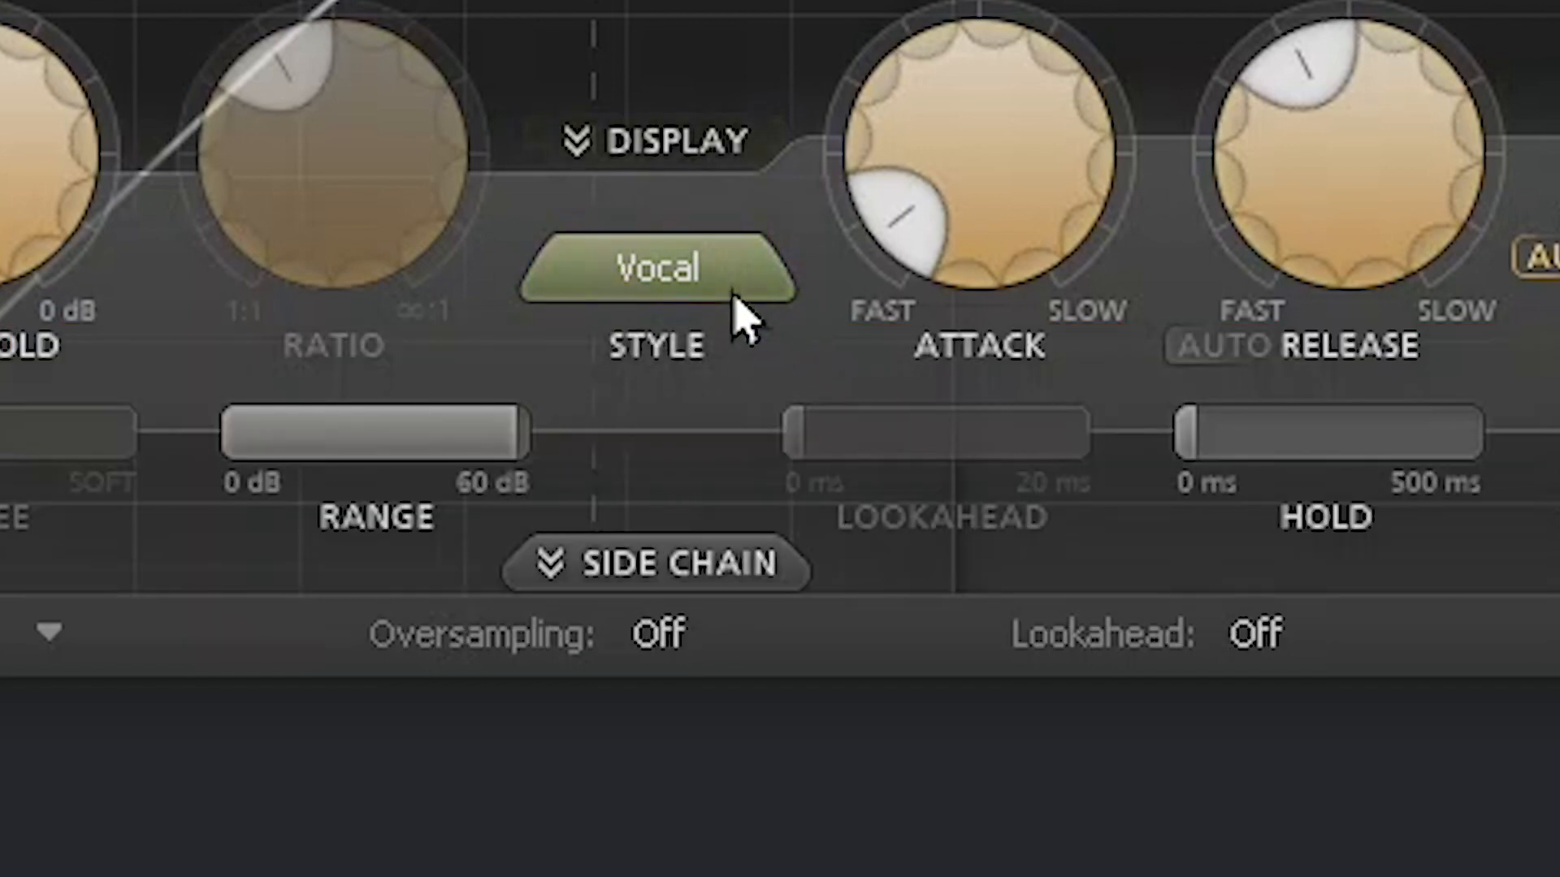
Step: Try the Mastering compression style, then switch to Bus
click(659, 286)
click(863, 653)
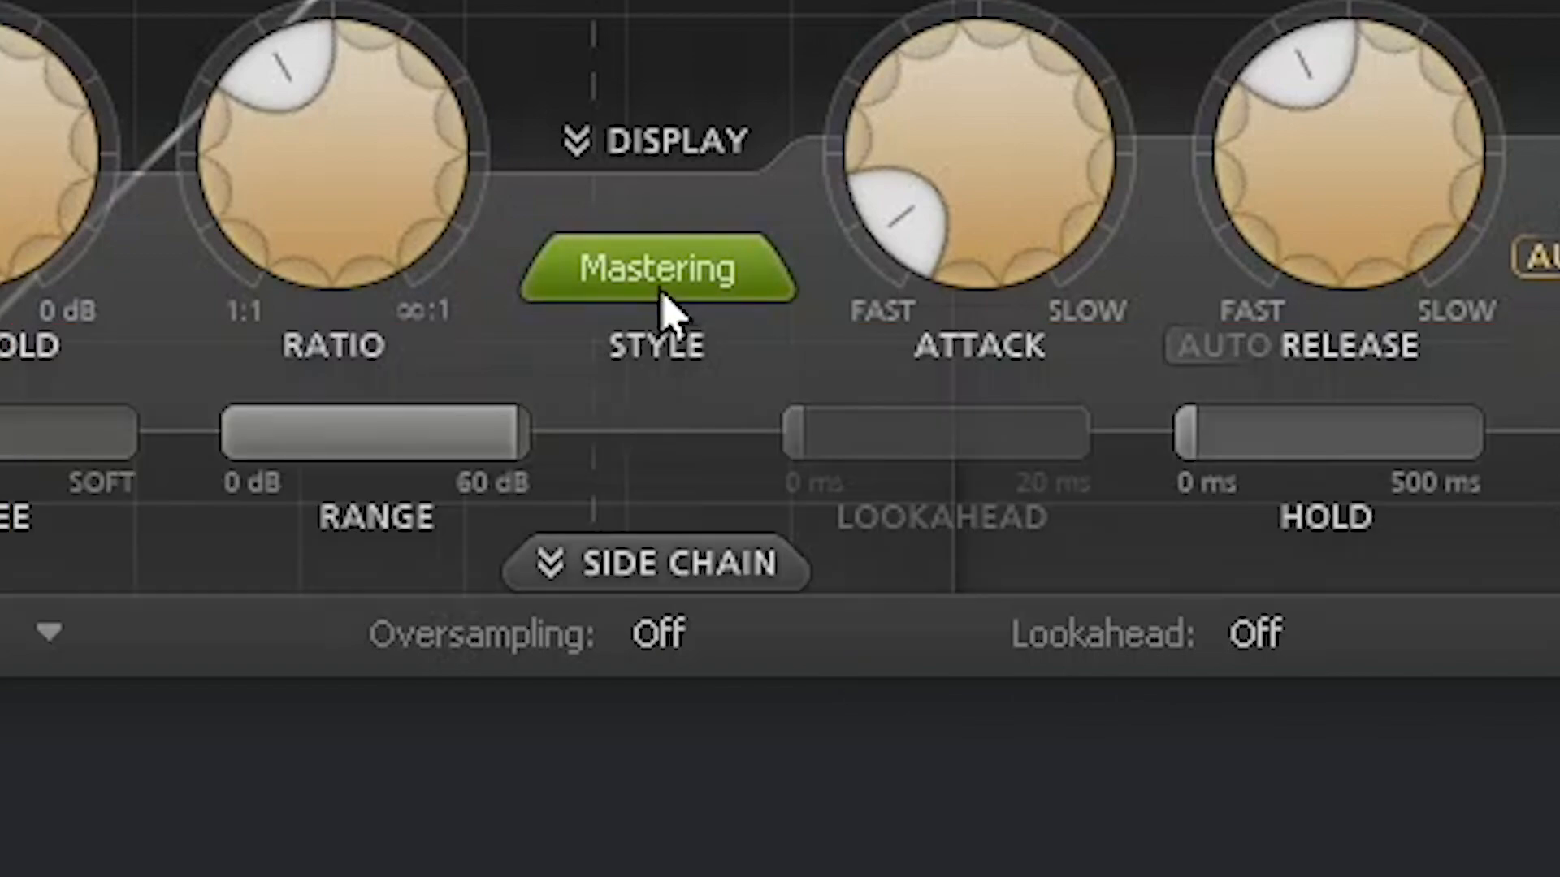
click(661, 306)
click(841, 707)
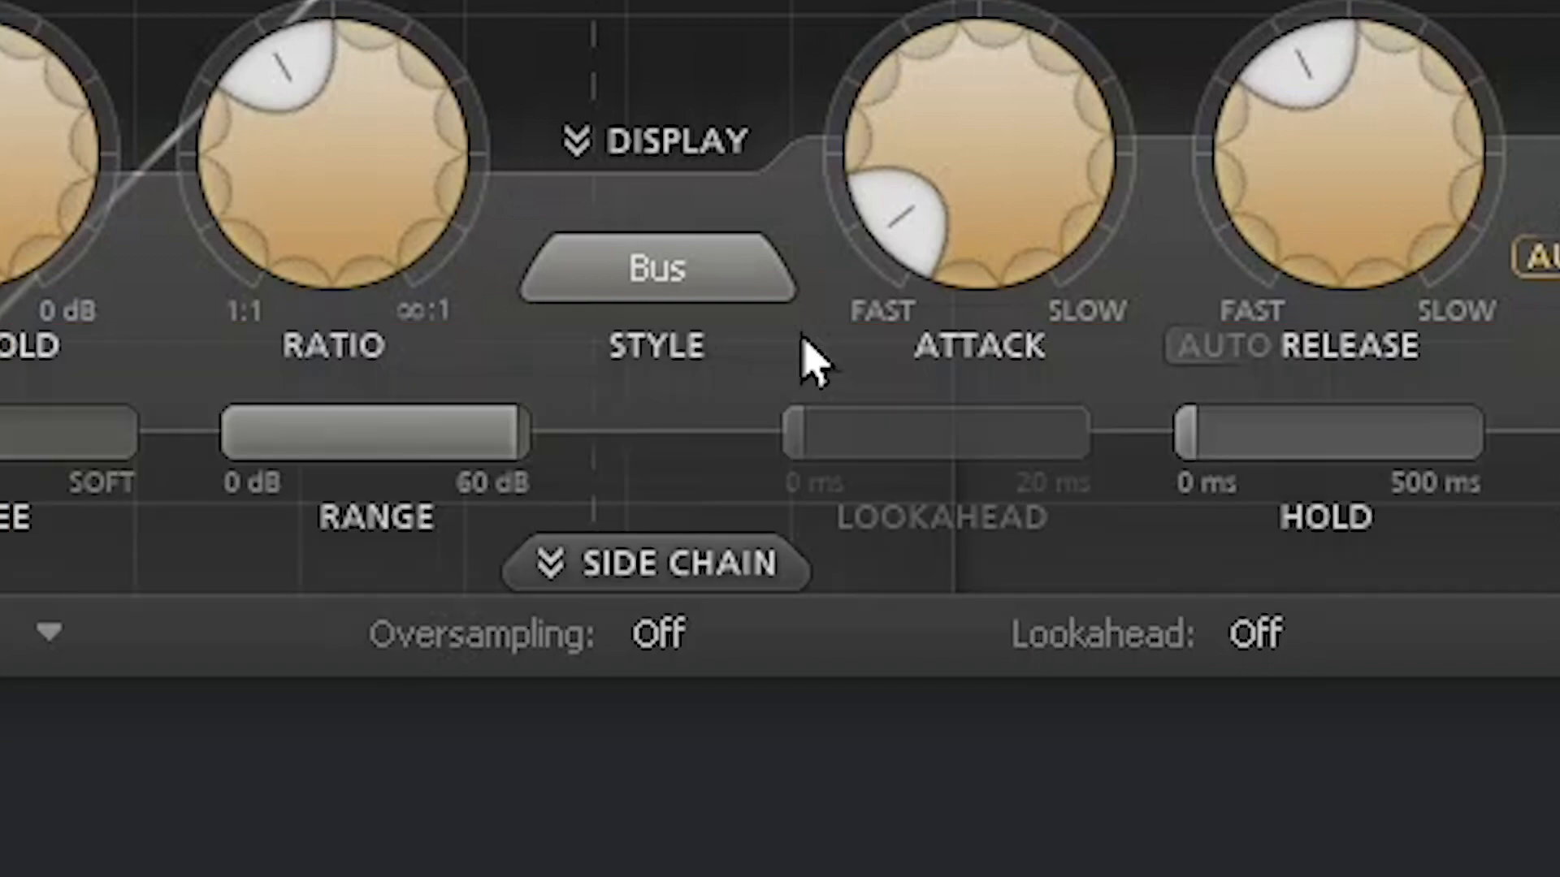
Step: Try the Punch compression style, then leave it on Pumping
click(673, 289)
click(677, 299)
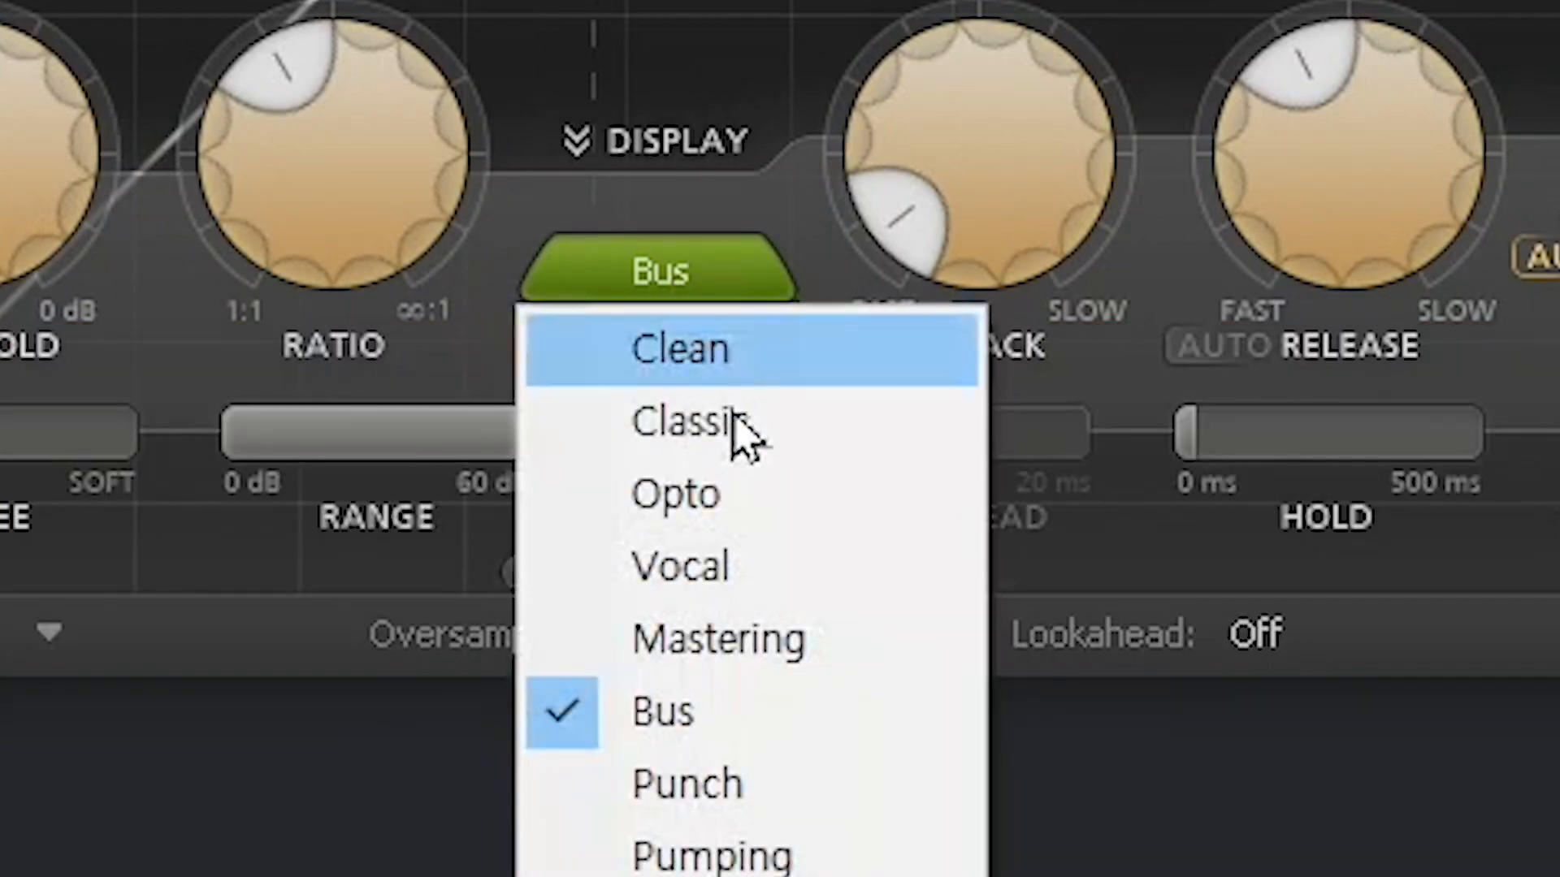
click(822, 807)
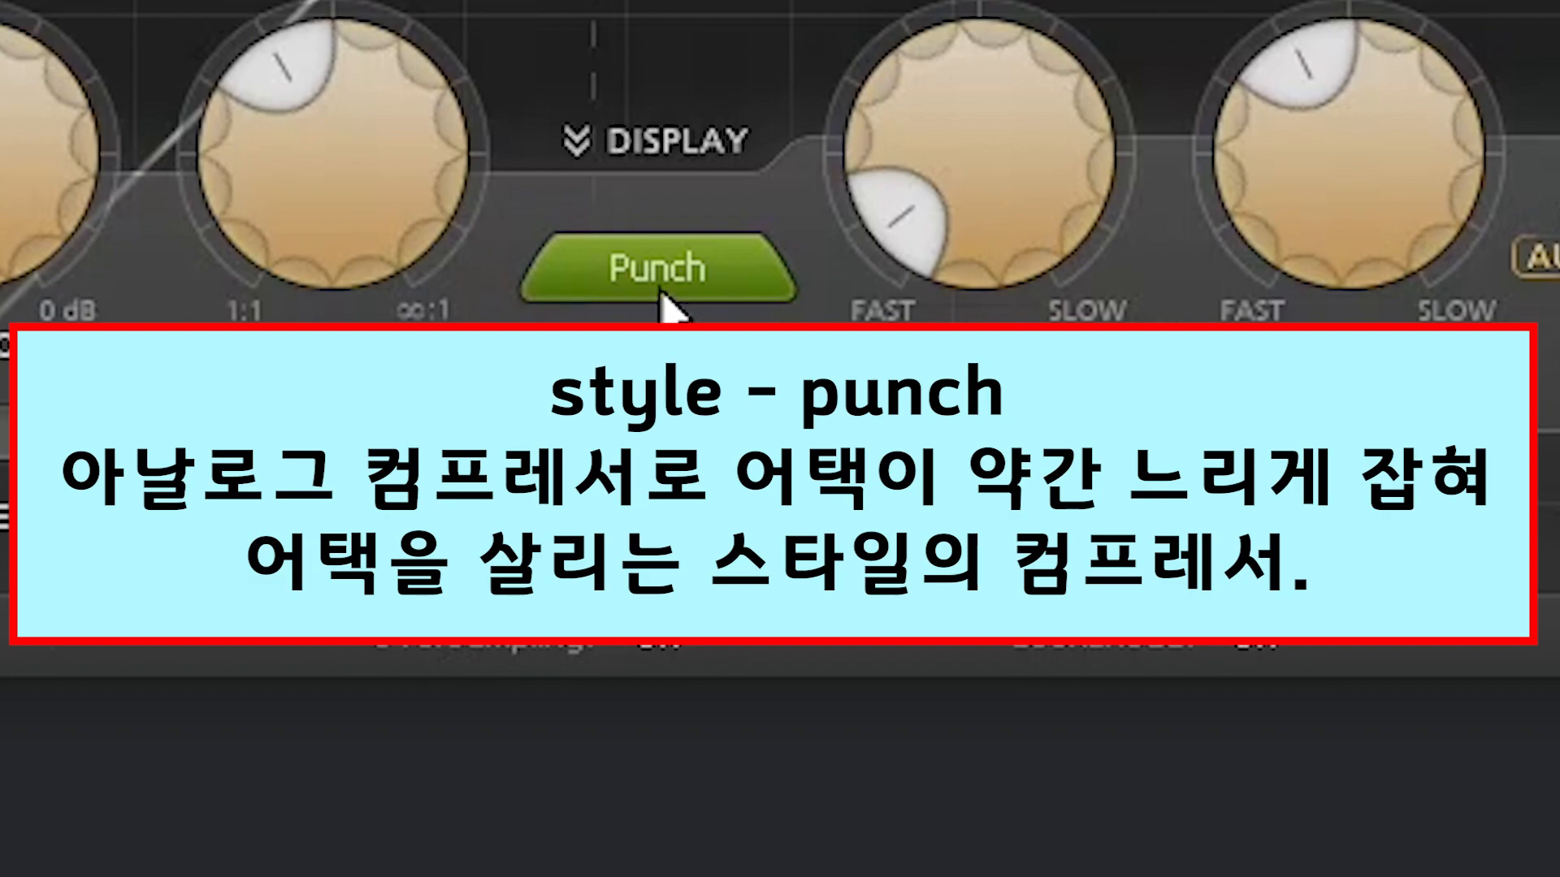
click(667, 289)
click(708, 853)
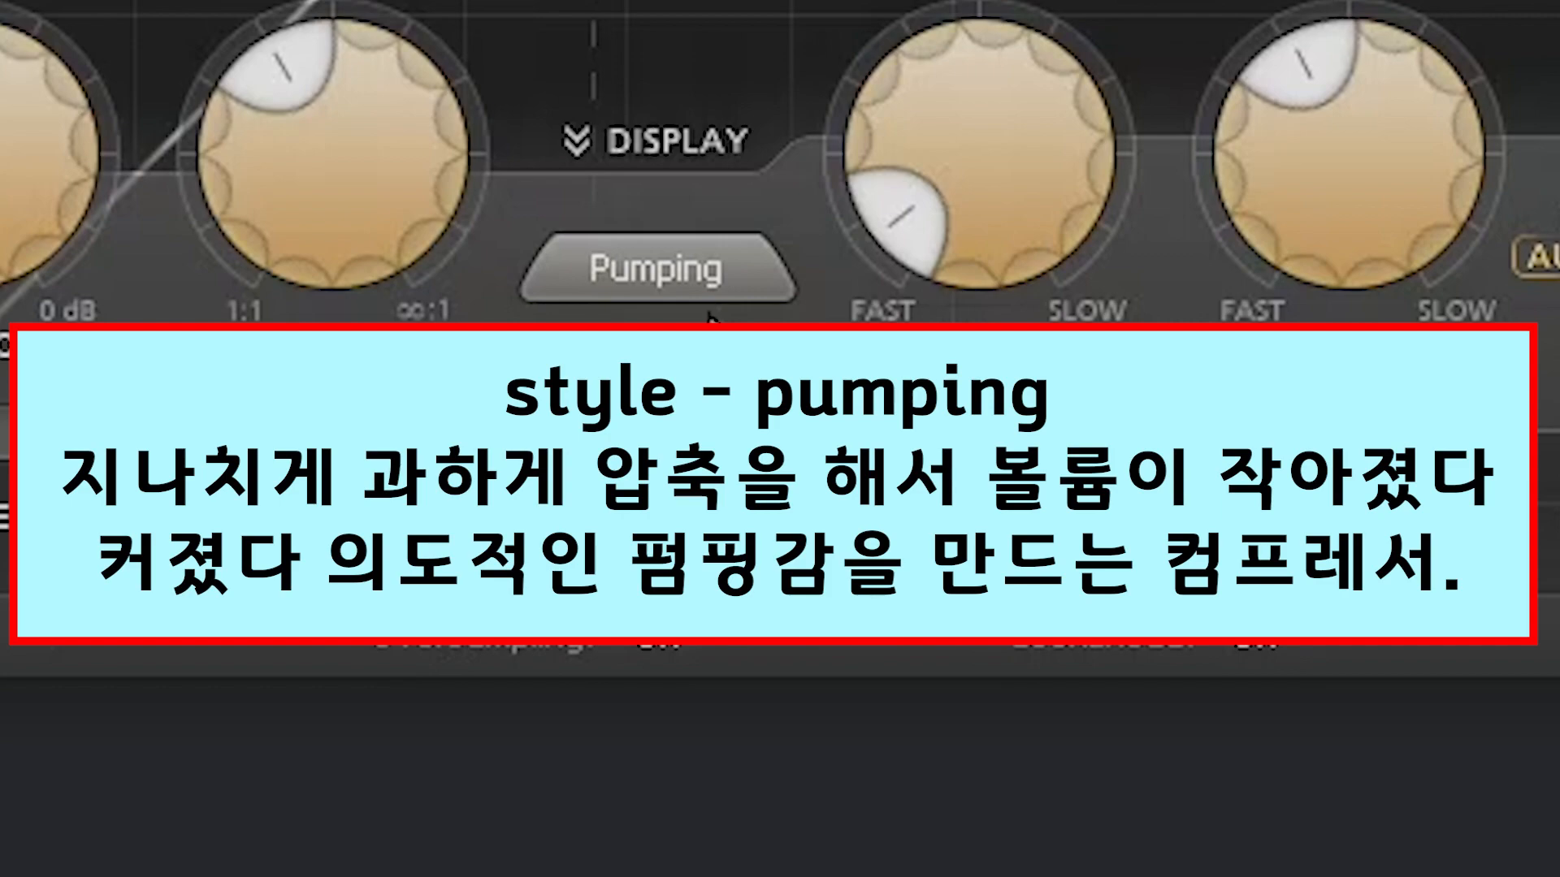
click(696, 263)
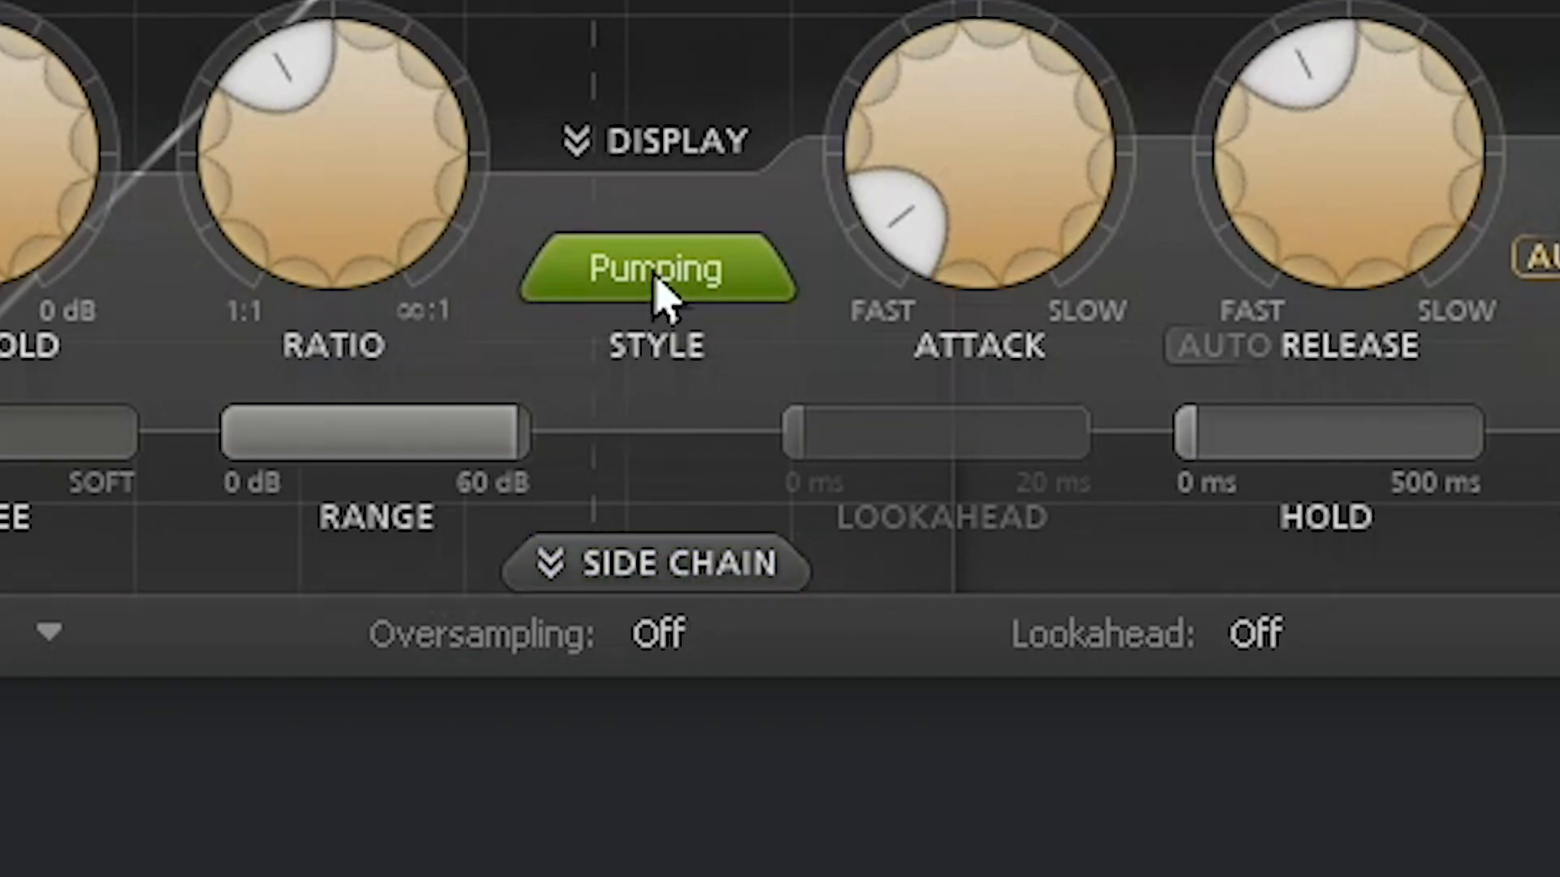
click(660, 294)
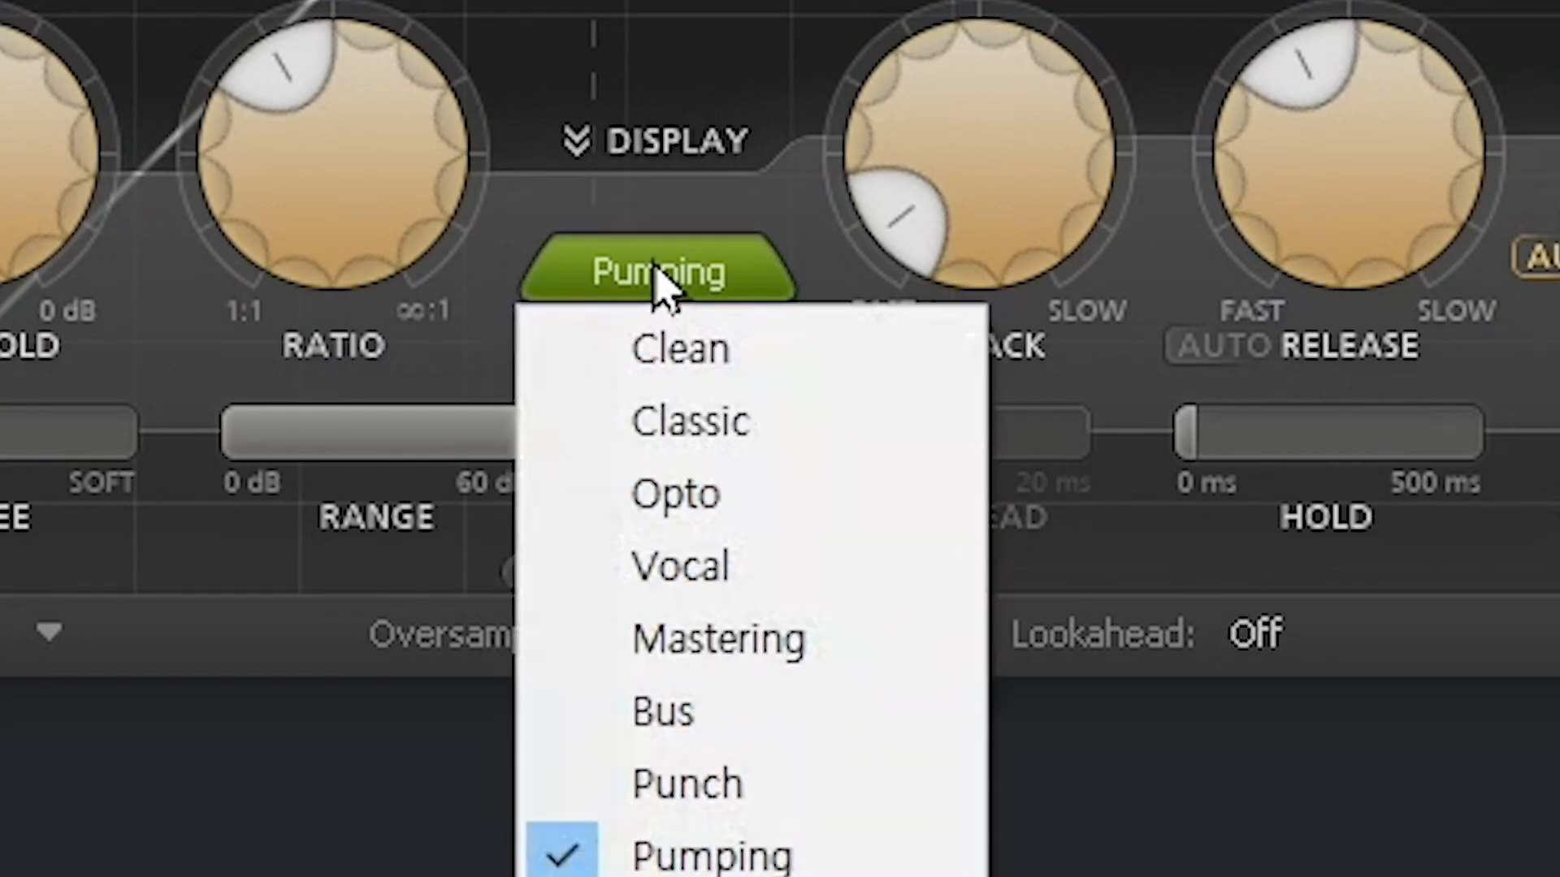
click(689, 270)
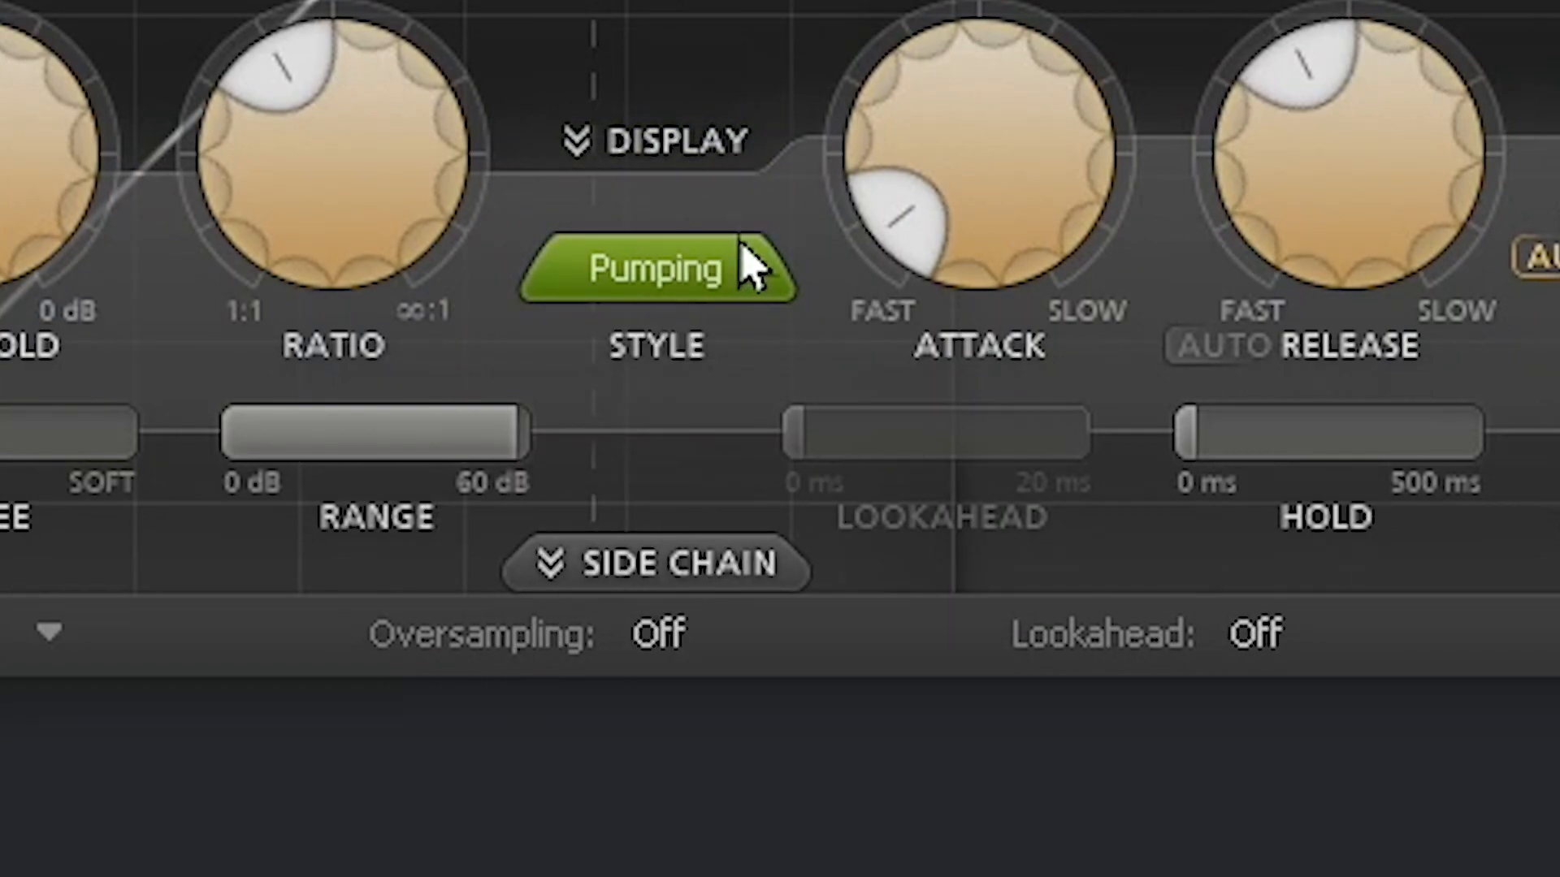
mouse_move(1003, 183)
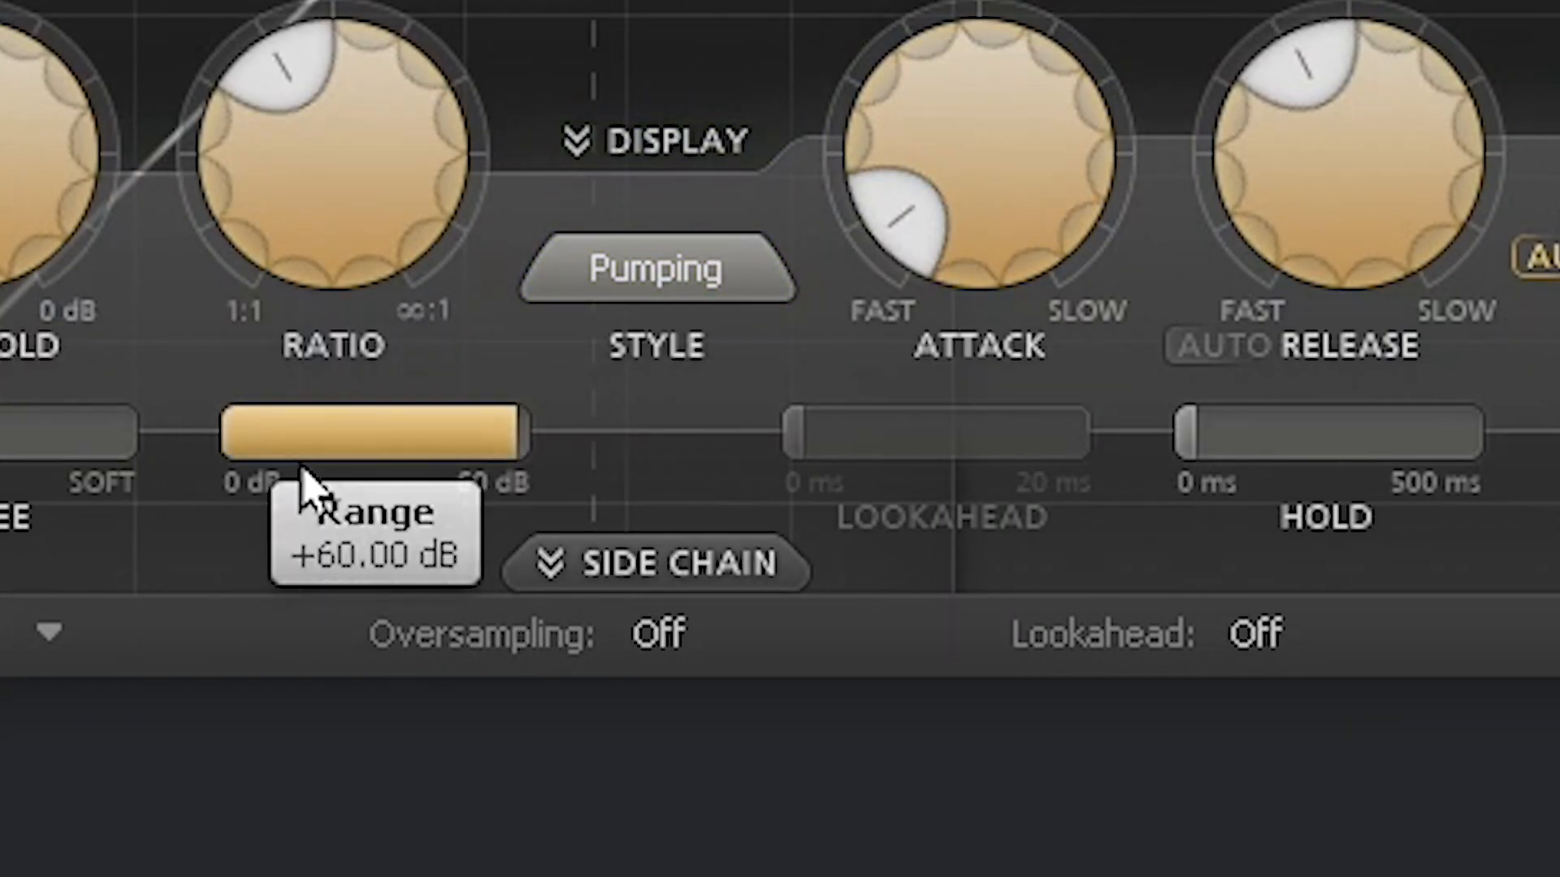
mouse_move(1434, 476)
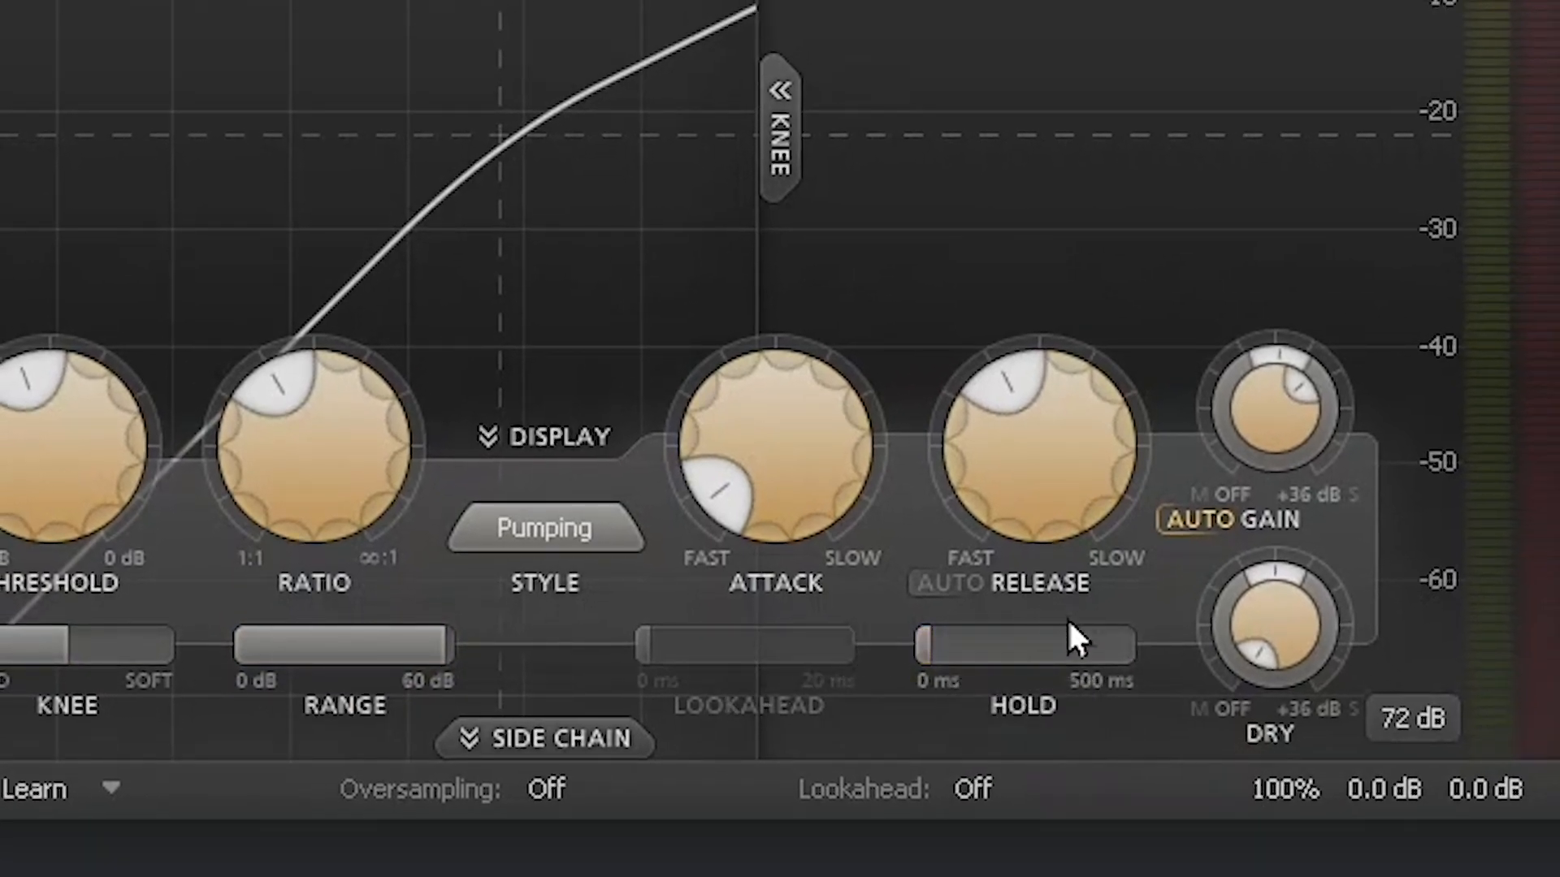
mouse_move(1072, 626)
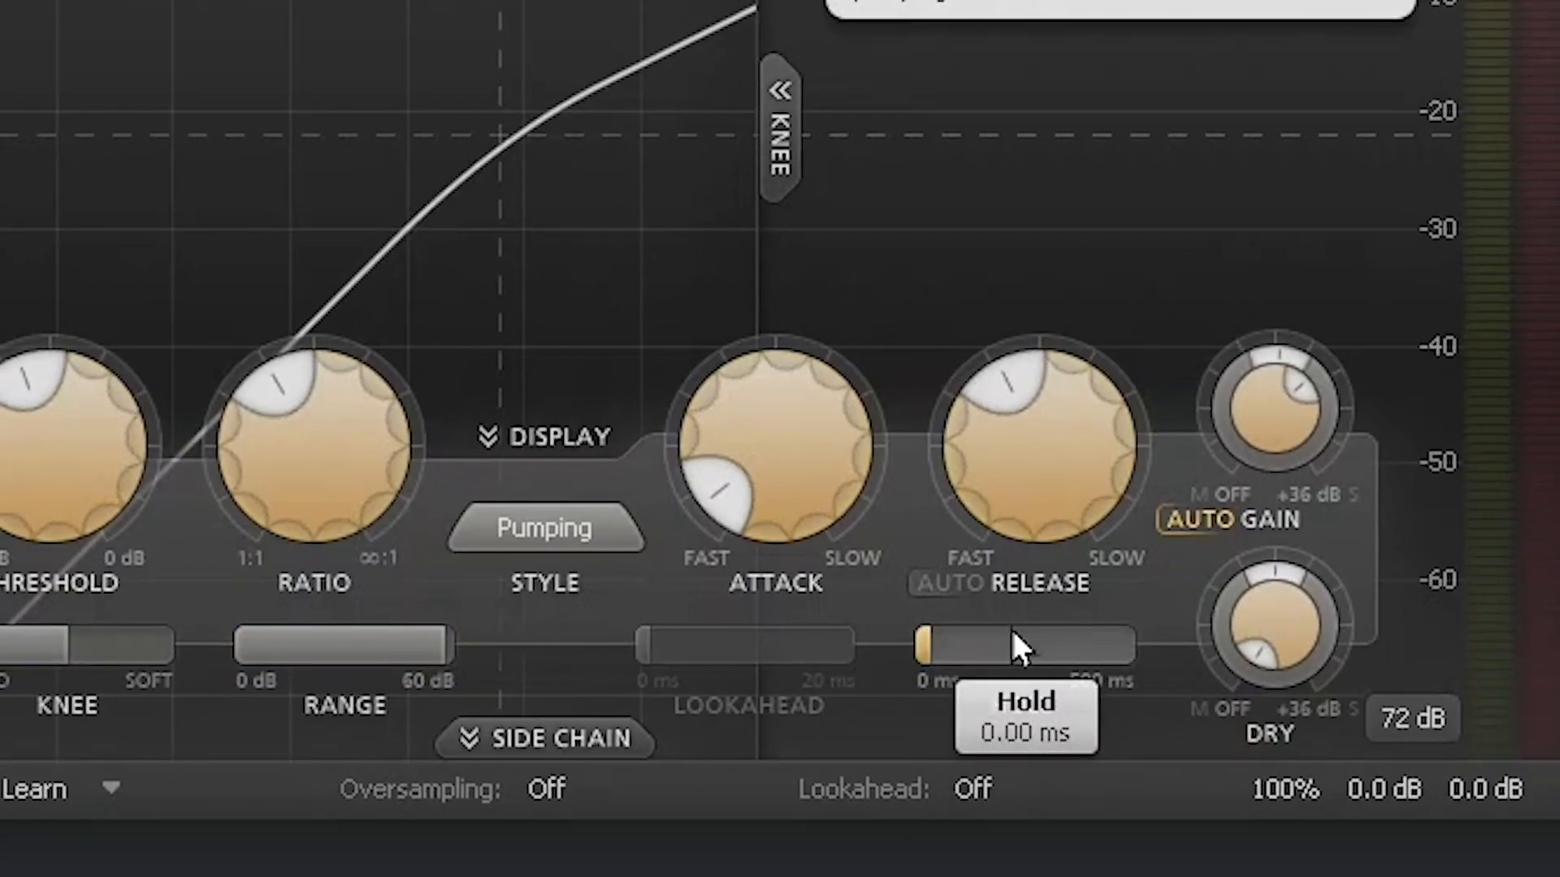
mouse_move(1438, 735)
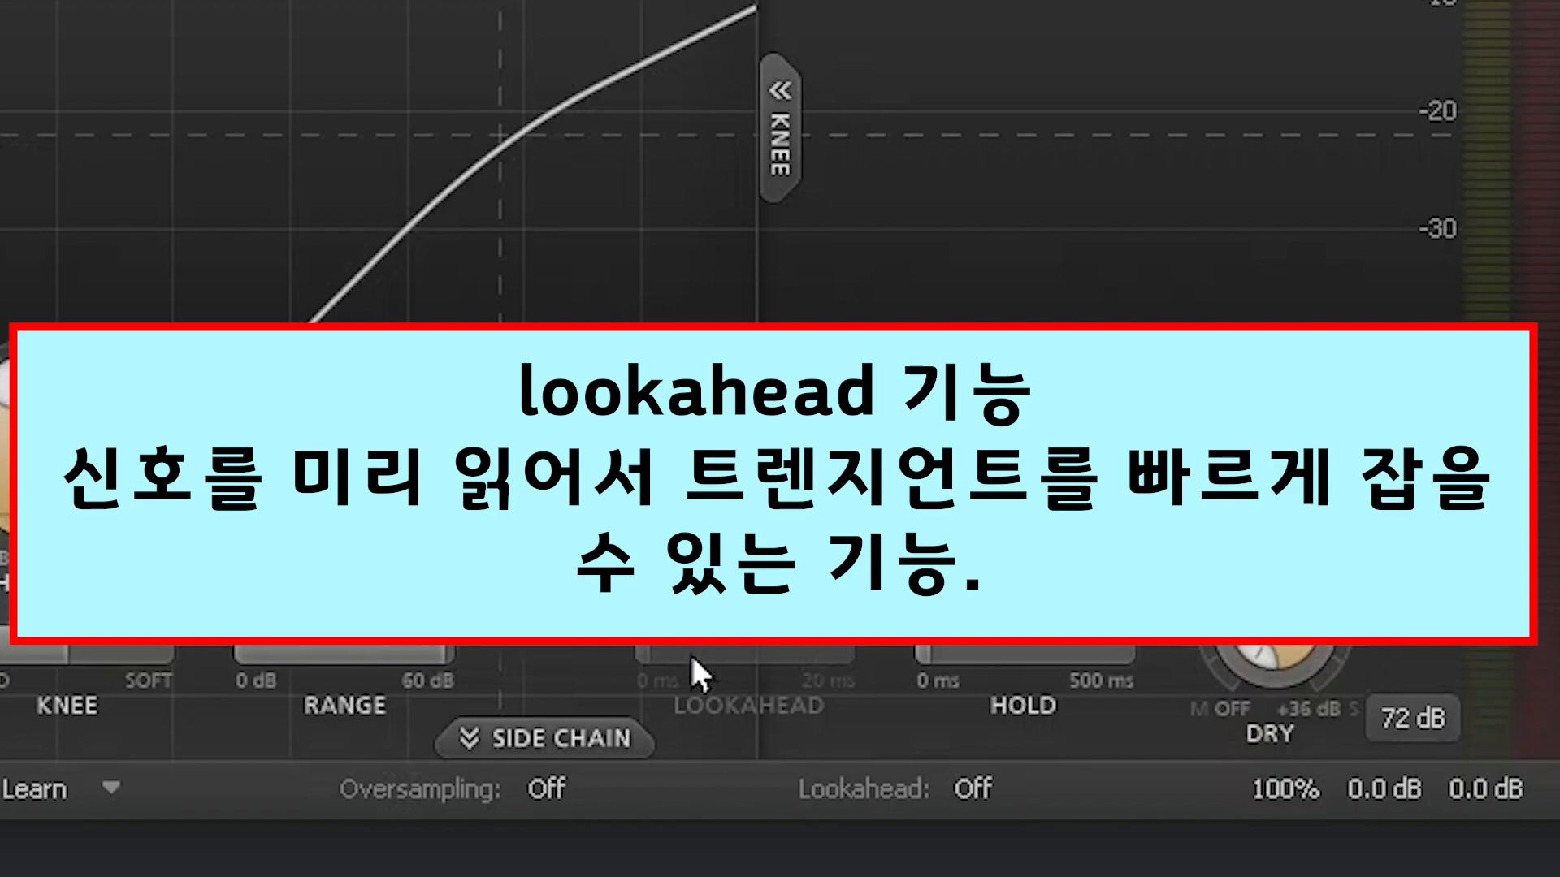
click(612, 745)
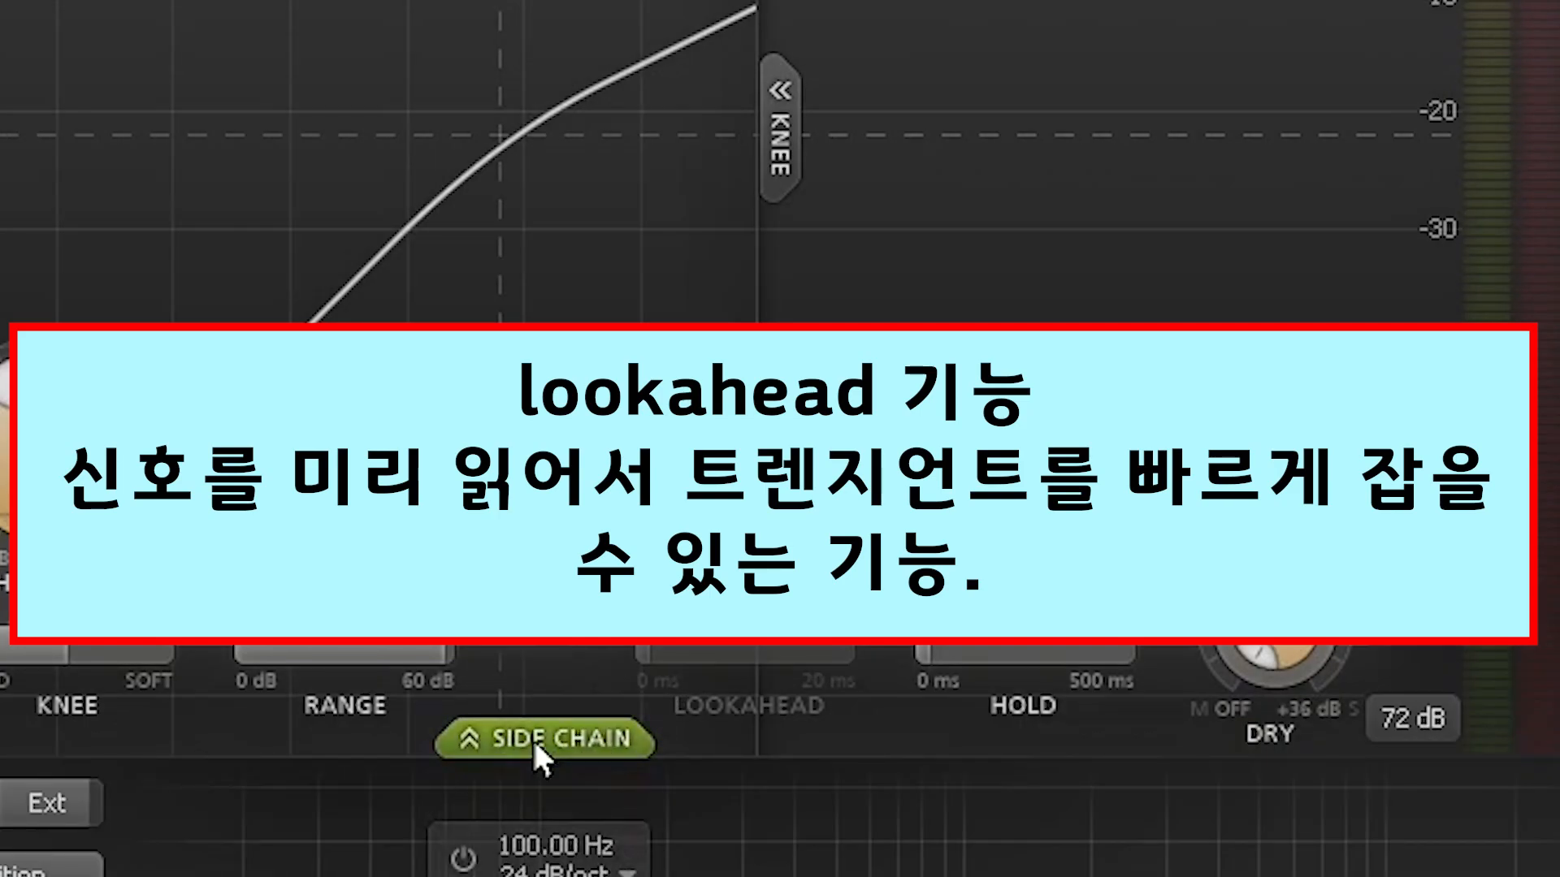
click(611, 744)
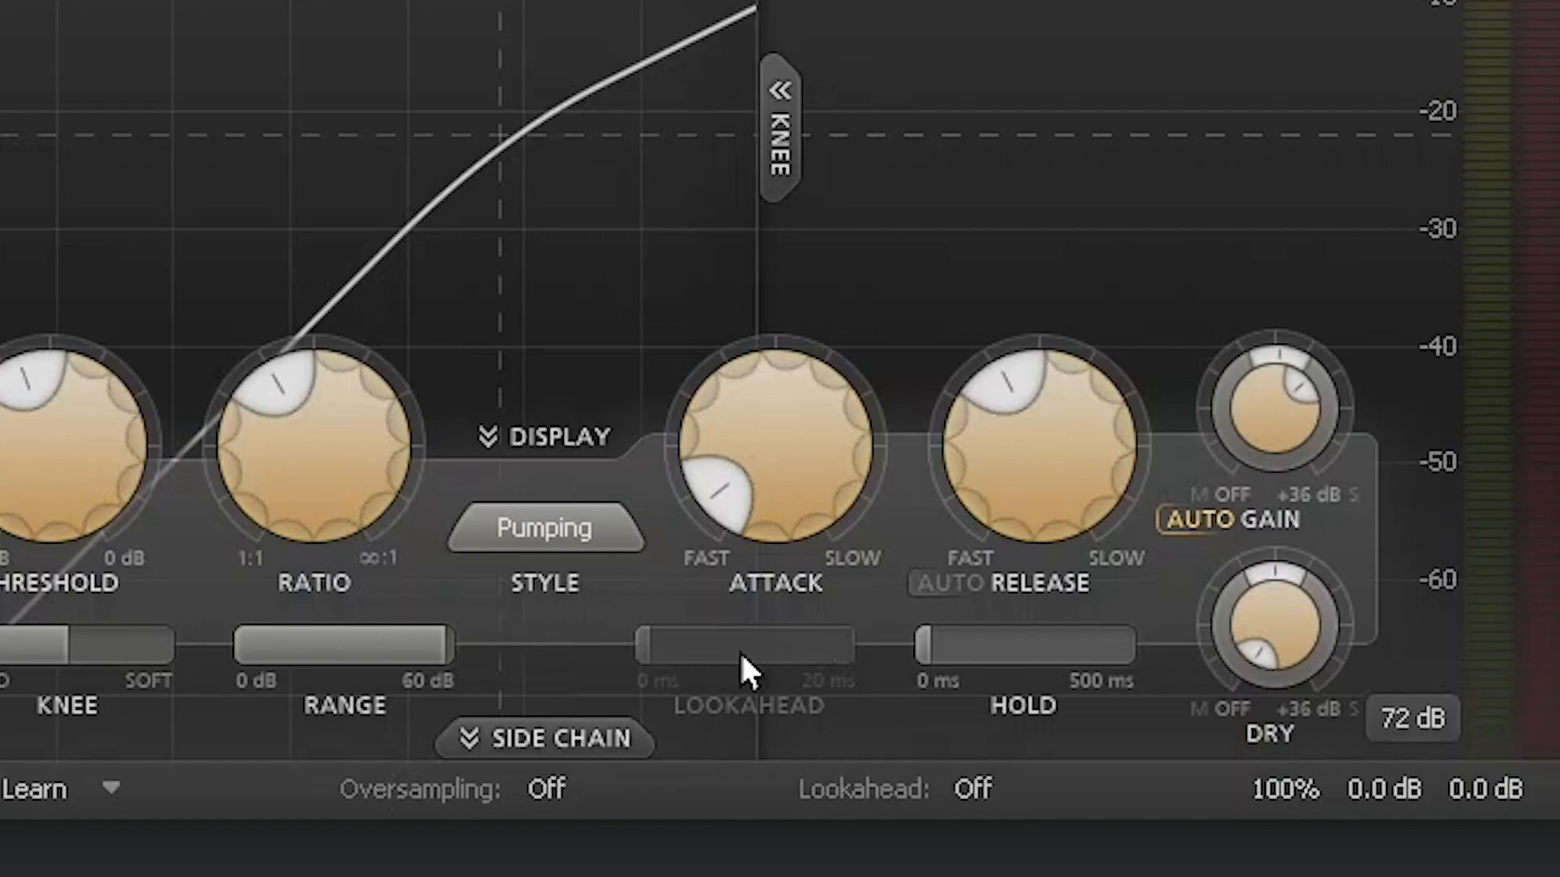
mouse_move(1020, 632)
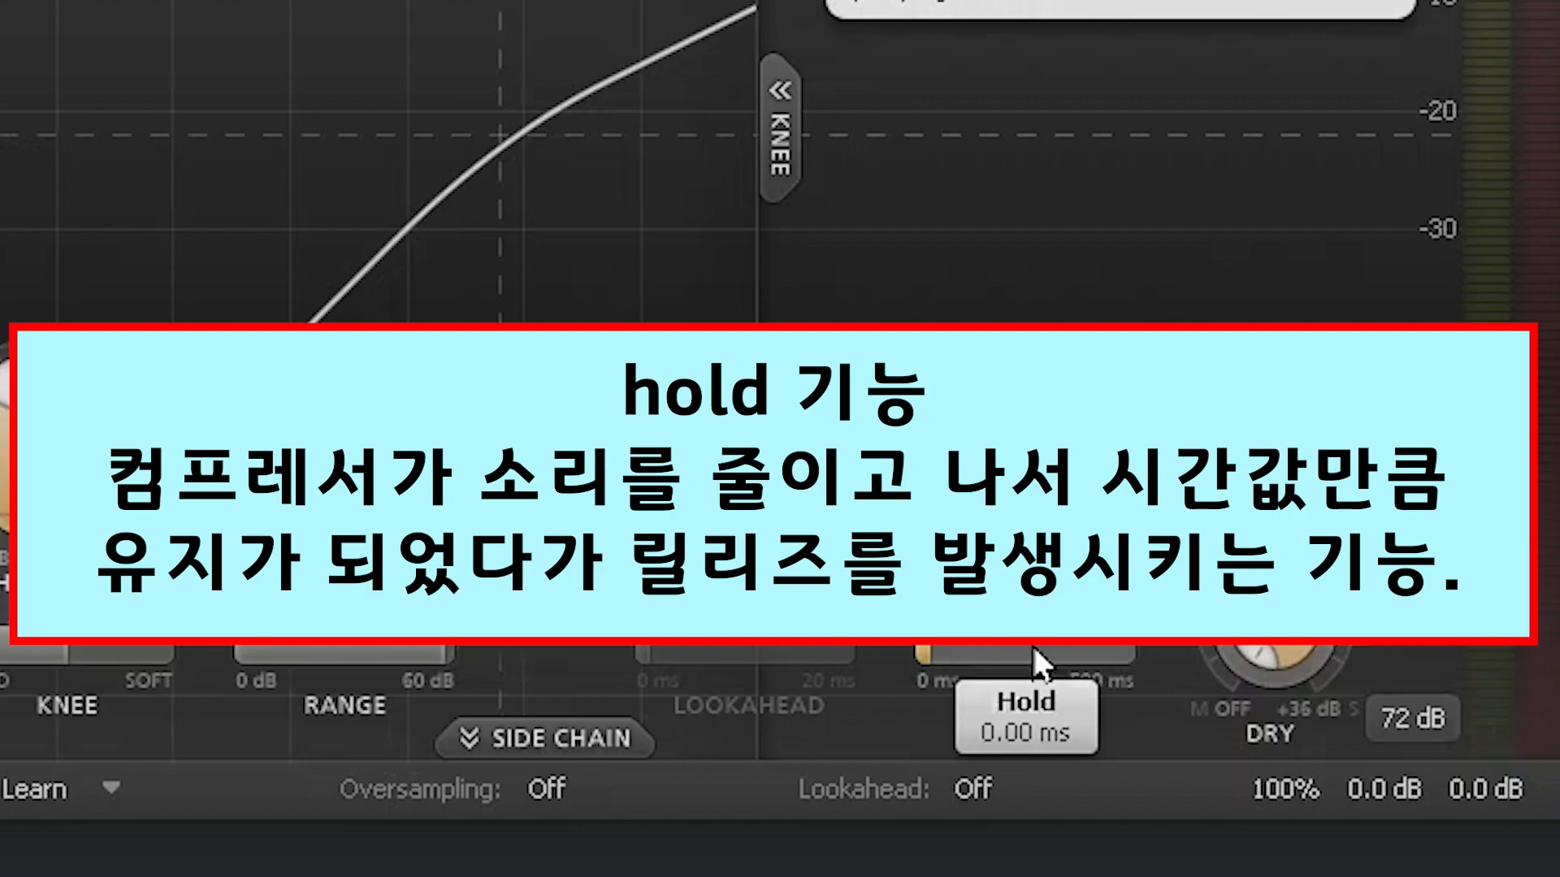
drag(1012, 636, 1085, 658)
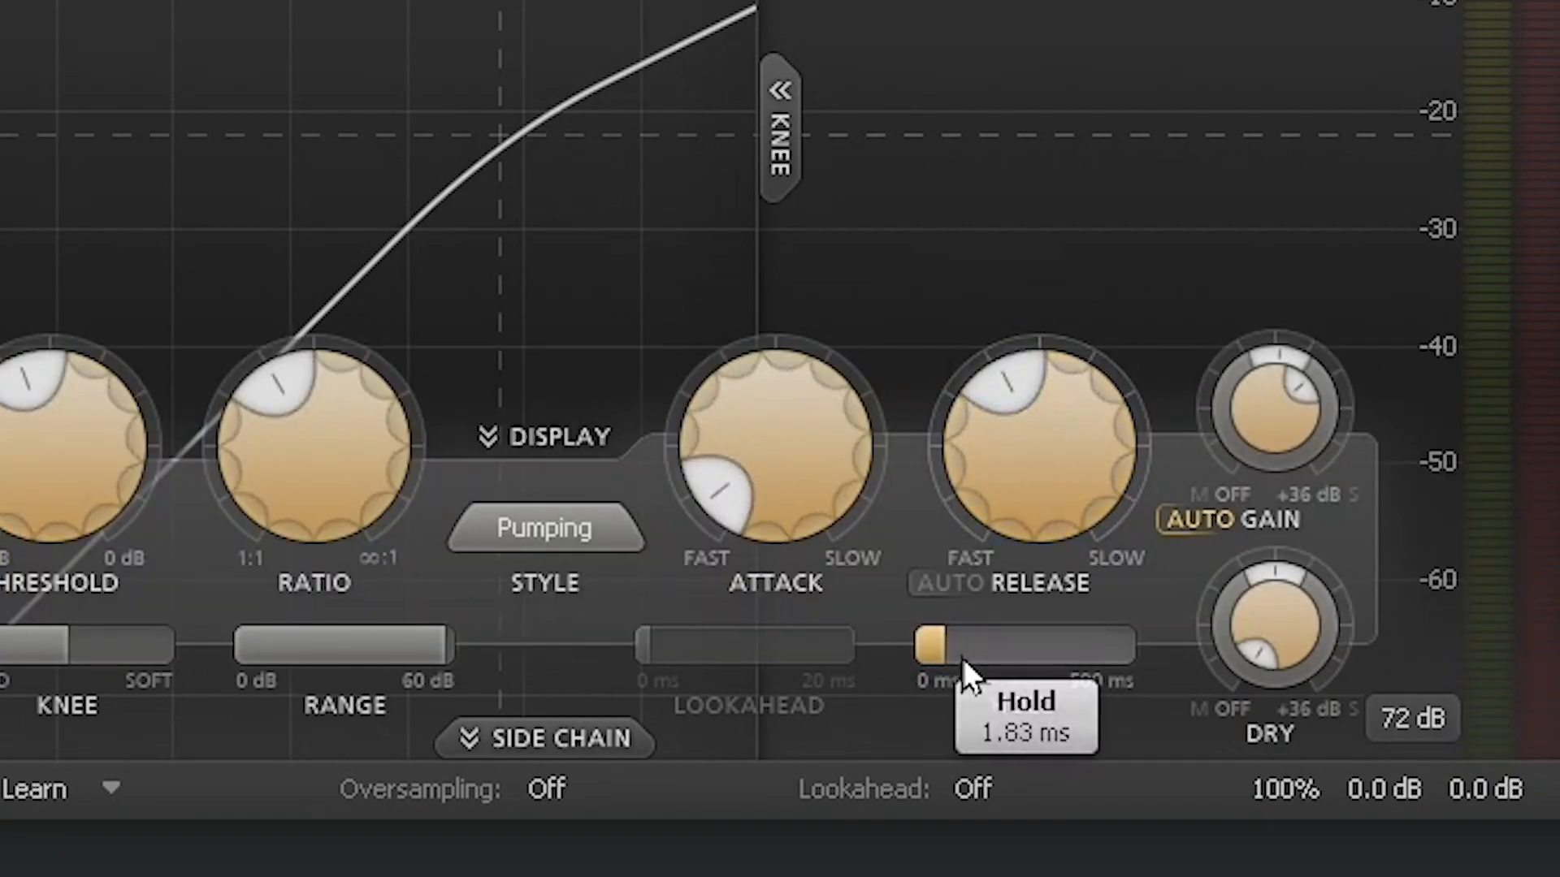
drag(996, 635, 891, 670)
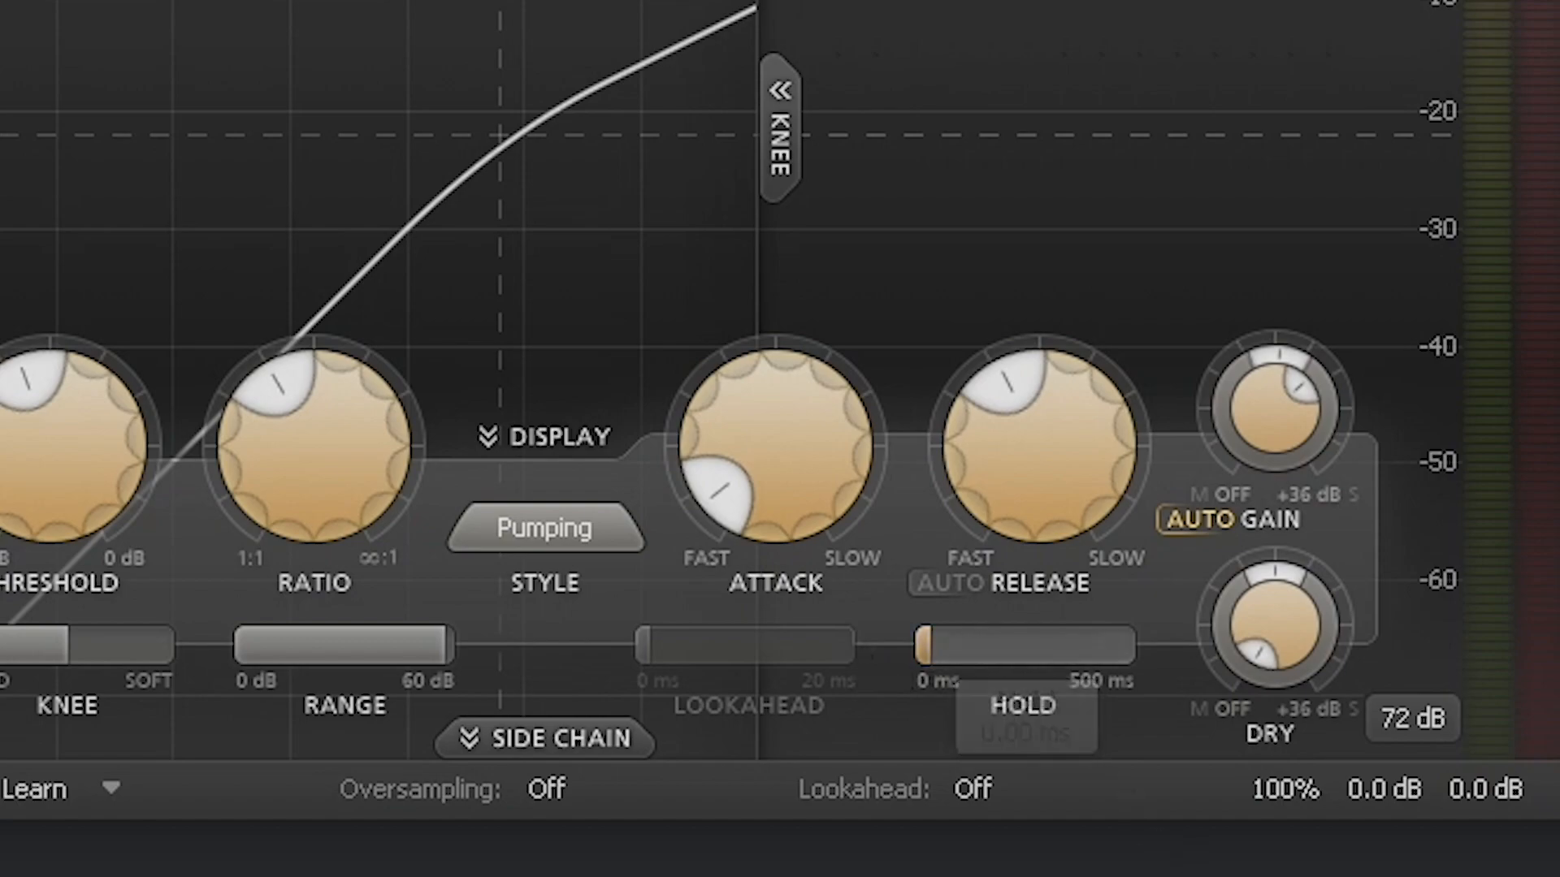
mouse_move(1352, 788)
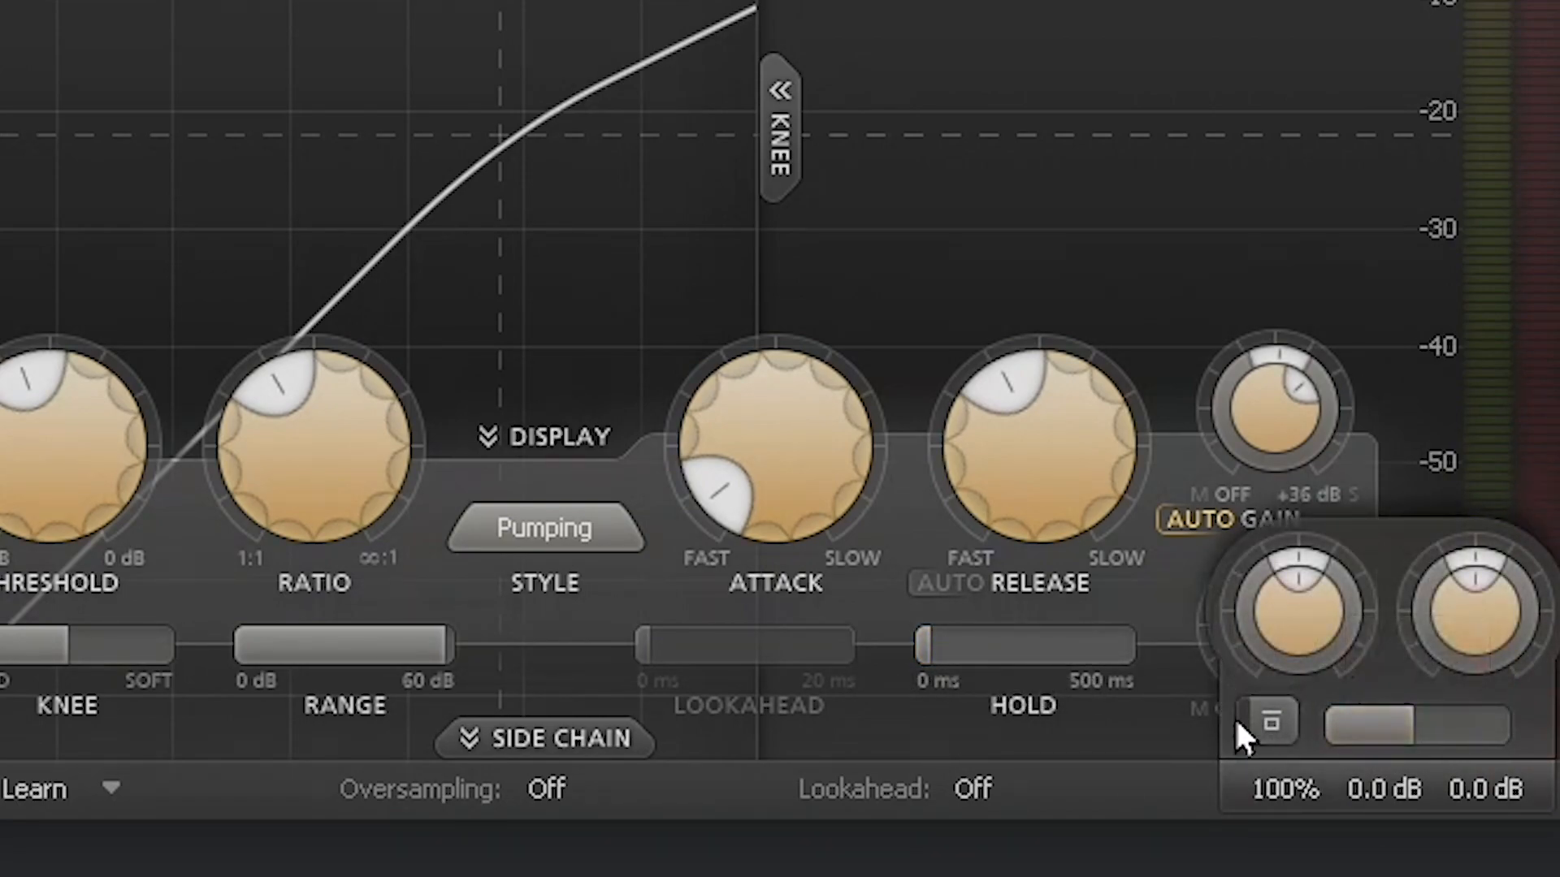
click(1281, 720)
click(1282, 720)
mouse_move(1362, 715)
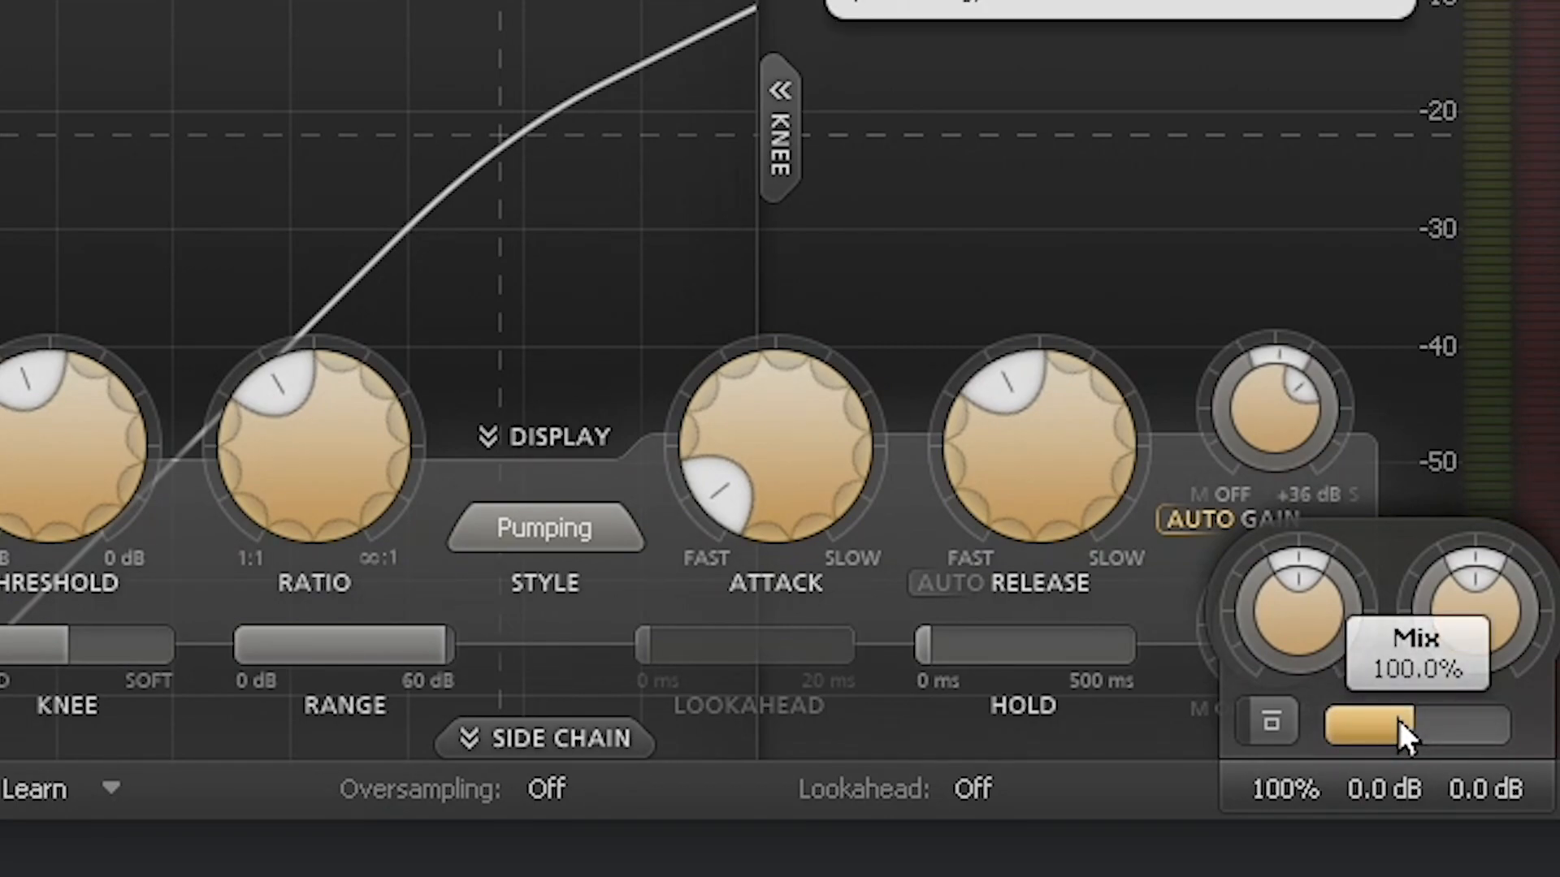
drag(1397, 720, 1489, 718)
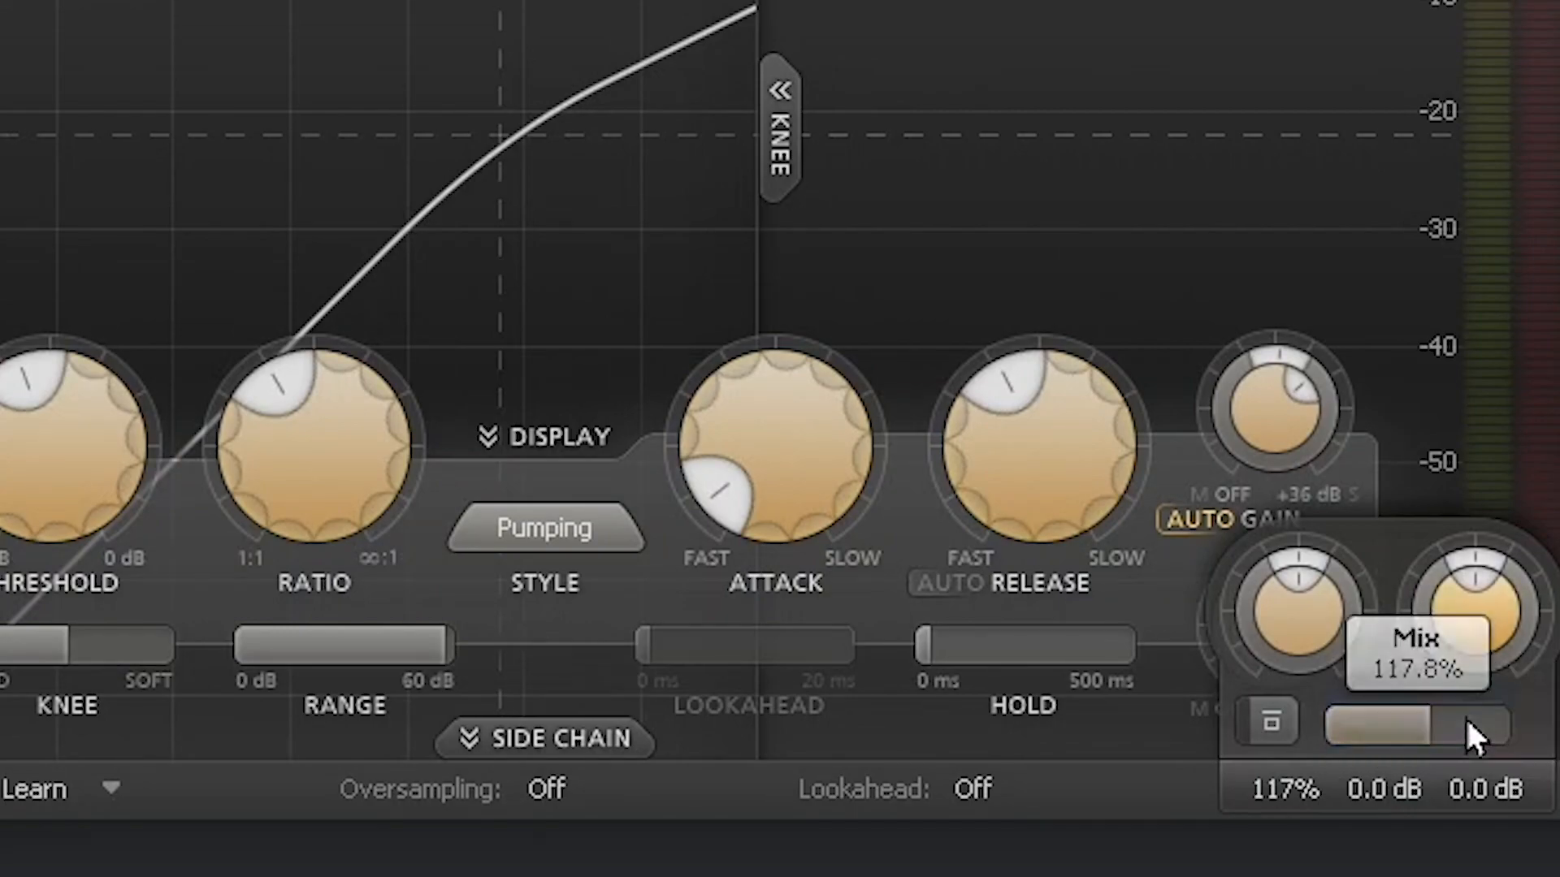
double_click(1363, 739)
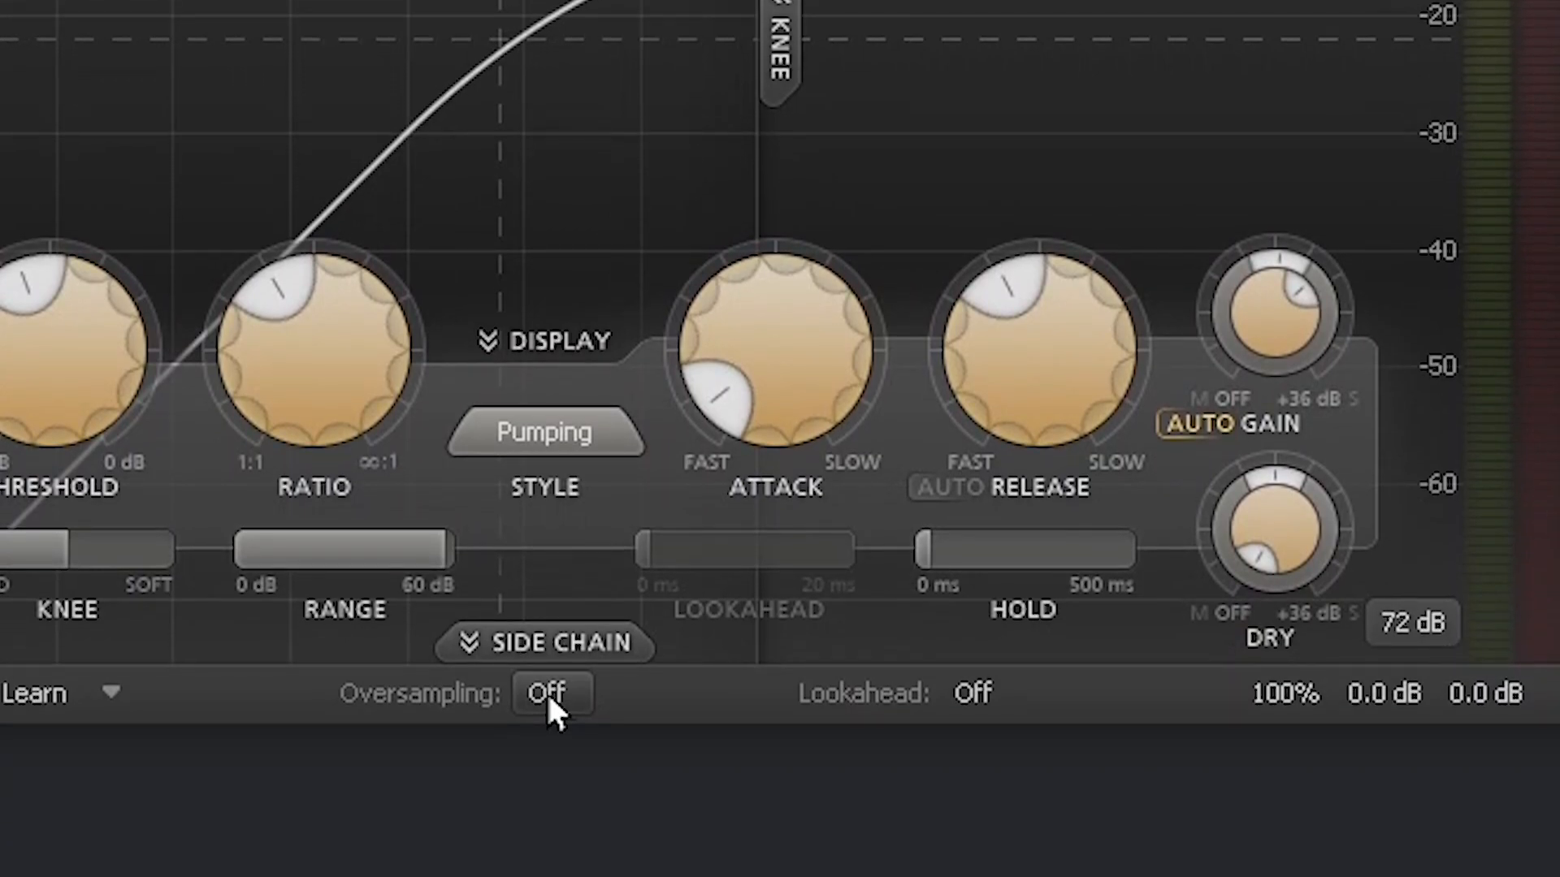
Step: Set oversampling to 2x, then to 4x, and confirm it stays at 4x
click(546, 692)
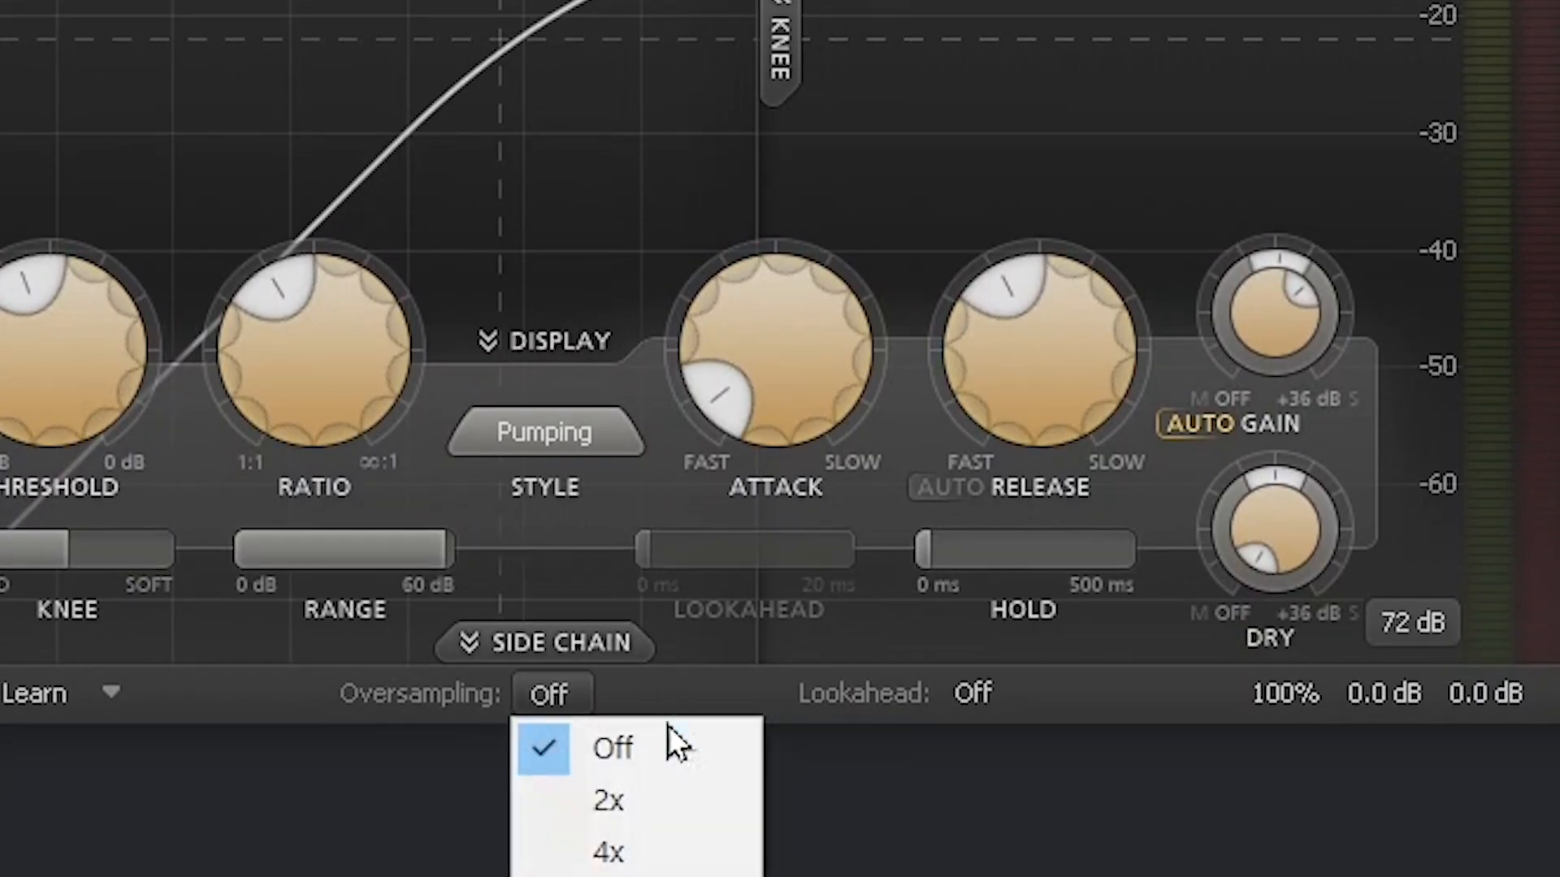
click(681, 816)
click(578, 700)
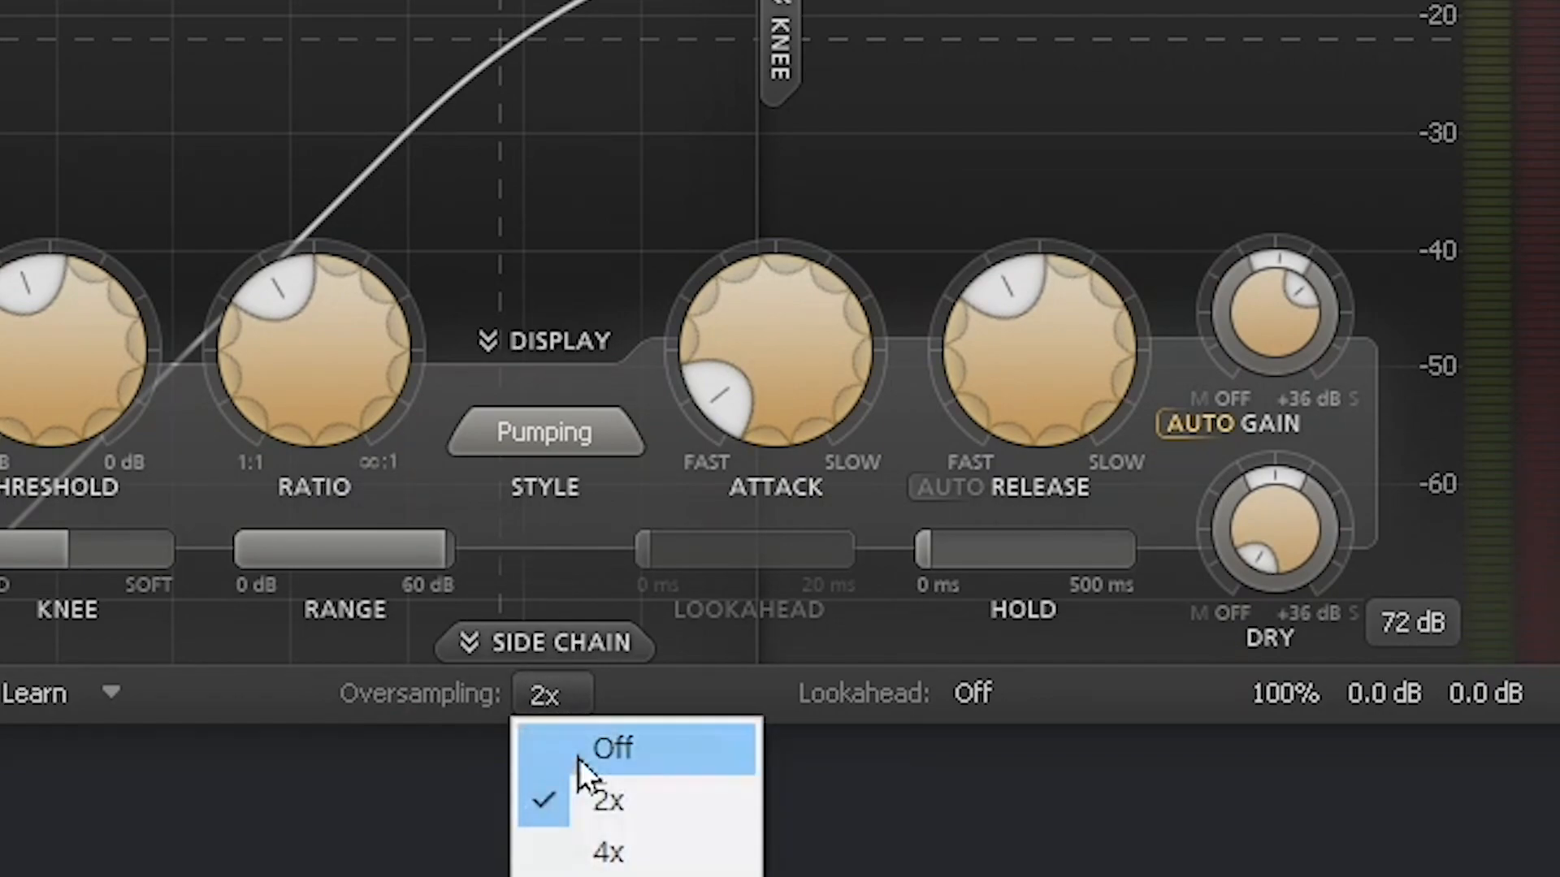
click(605, 852)
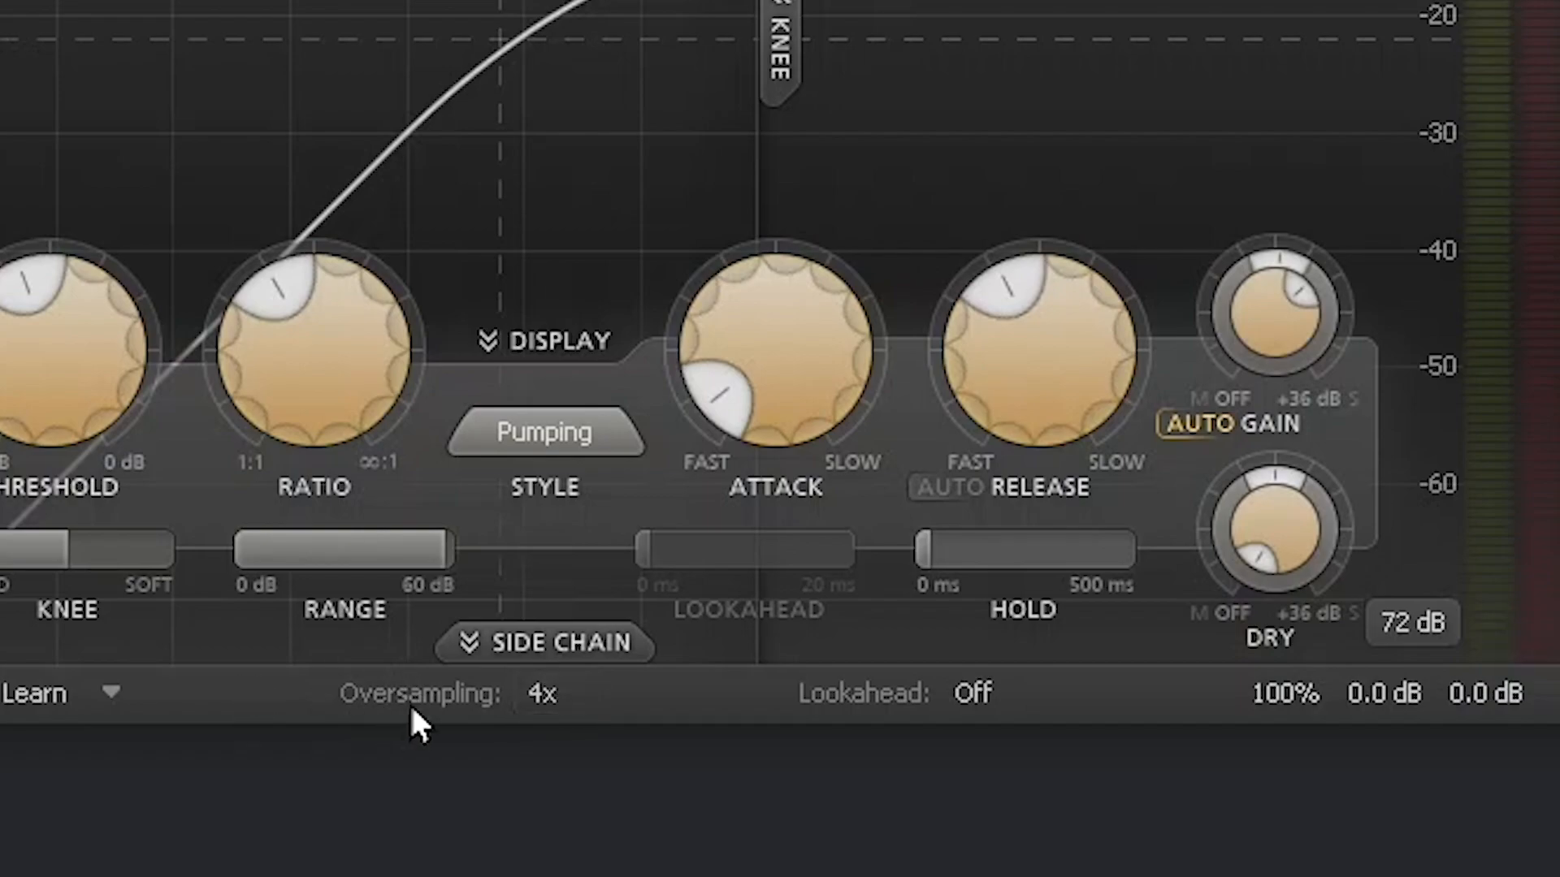
click(555, 690)
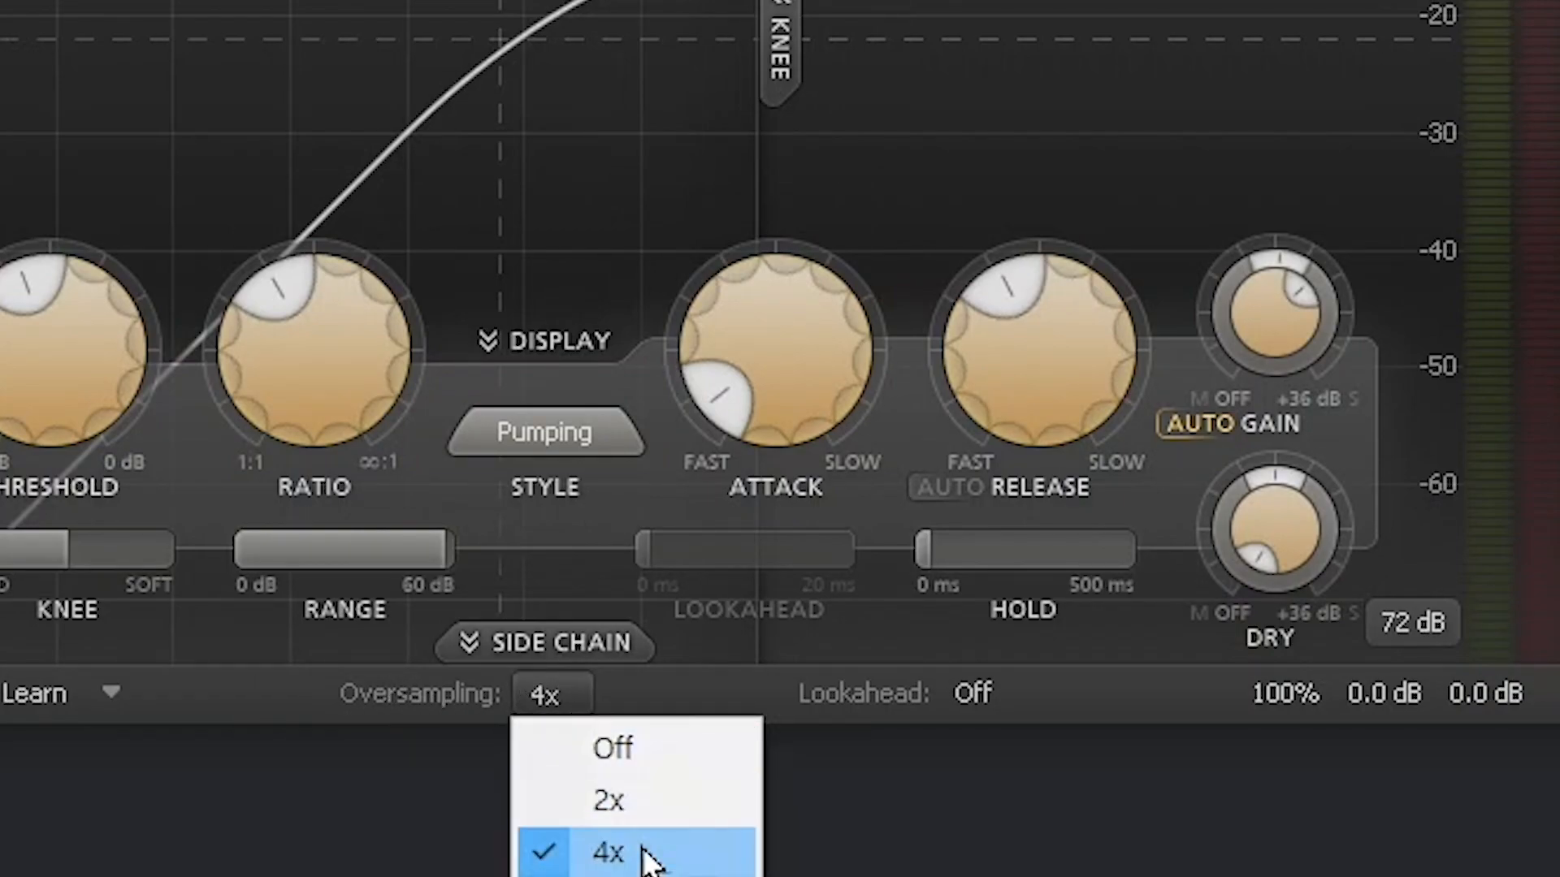
click(544, 690)
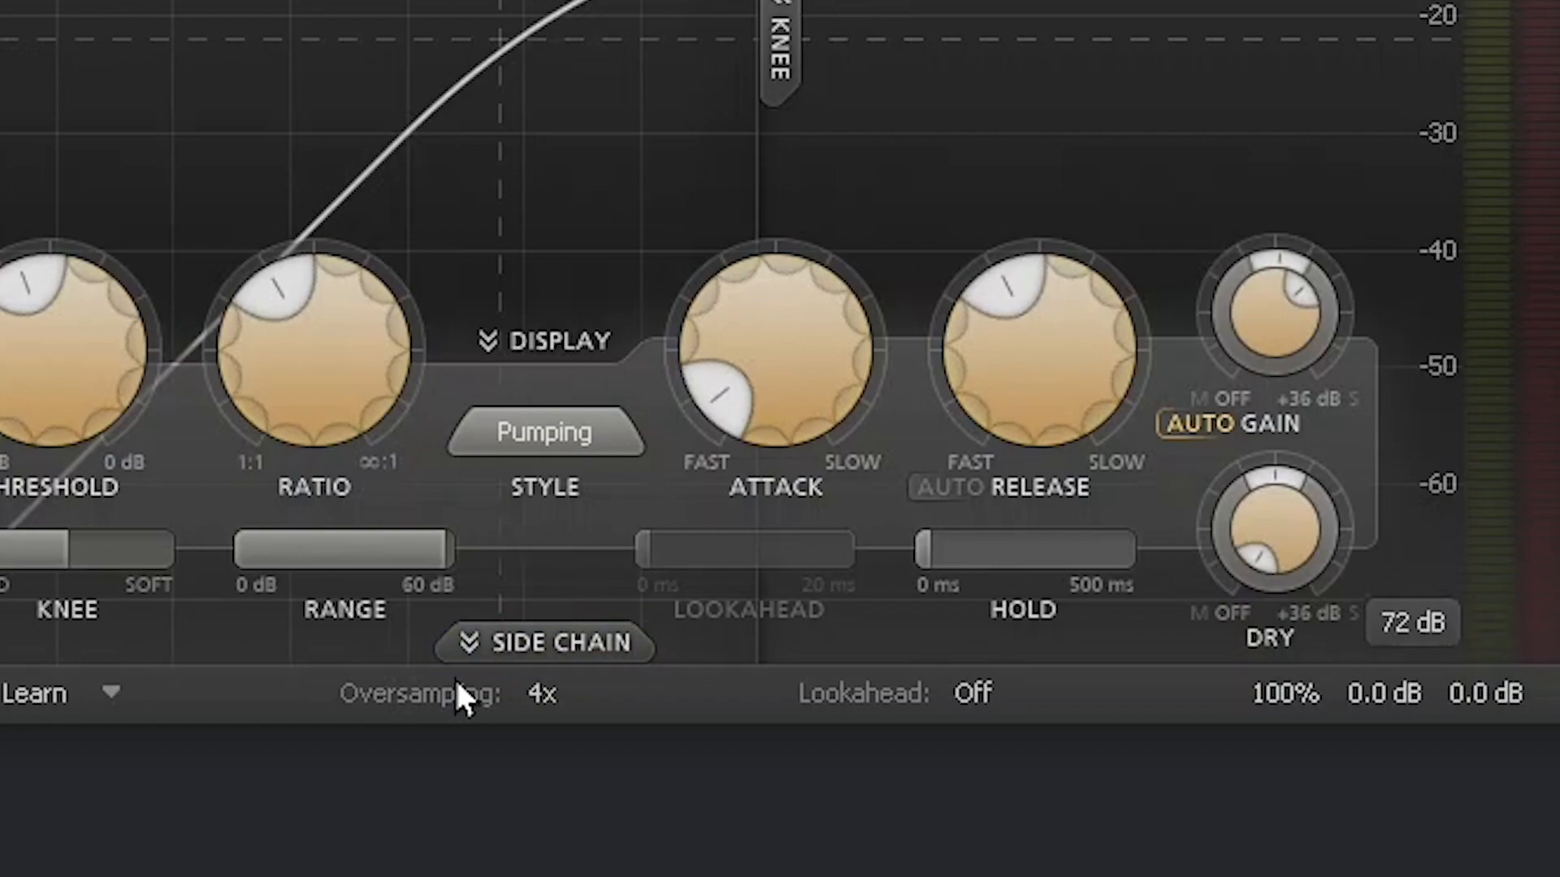
click(548, 700)
click(740, 686)
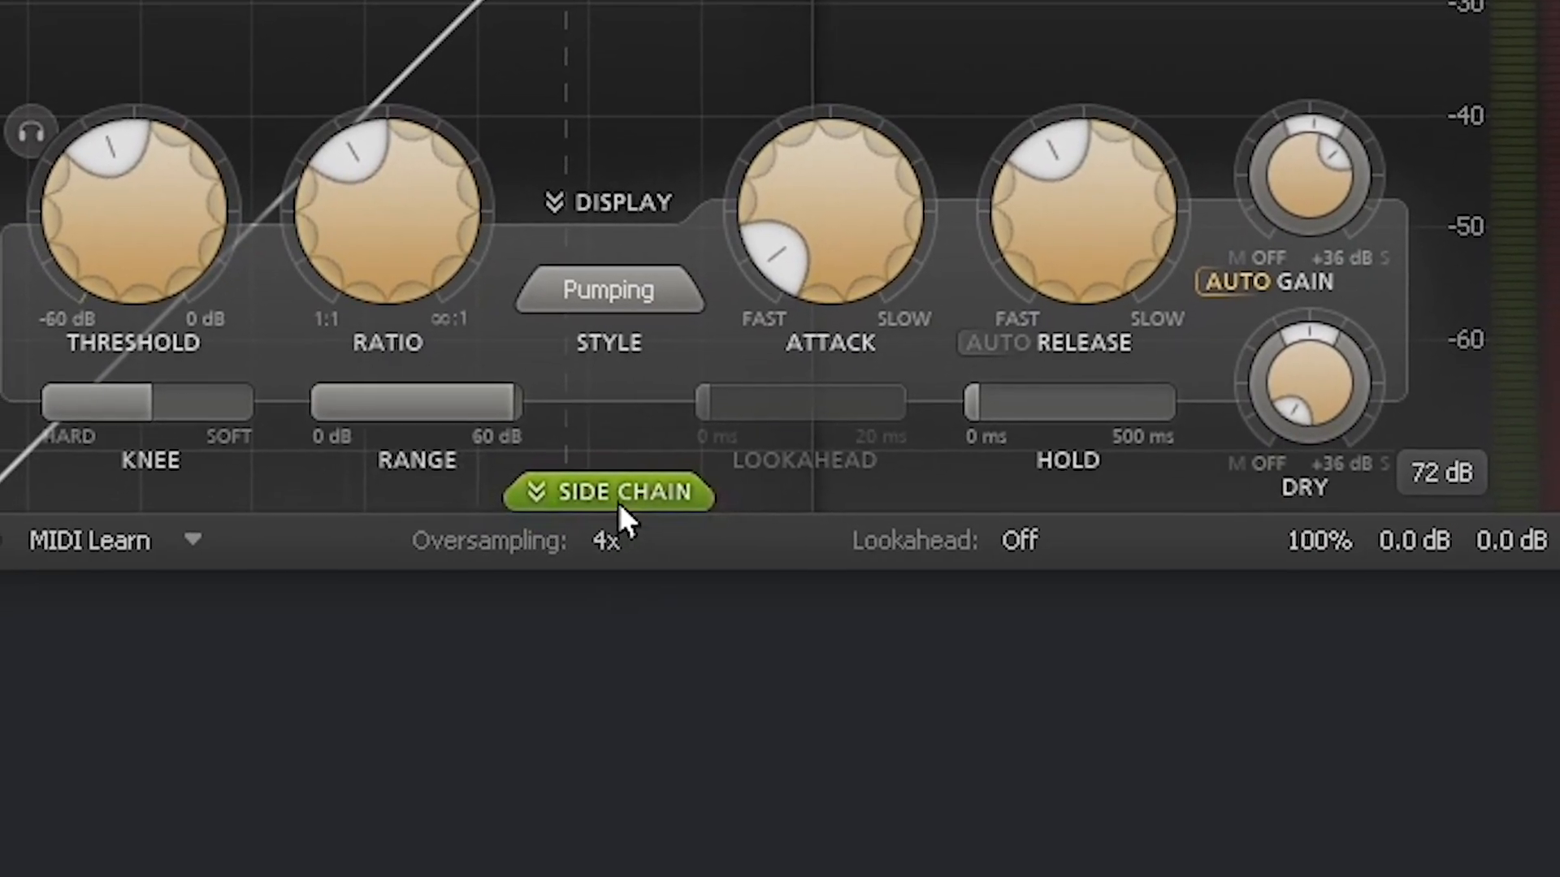
Step: Expand Pro-C 2's side-chain panel to show the 100 Hz, 707.11 Hz and 5000 Hz filter nodes
click(561, 646)
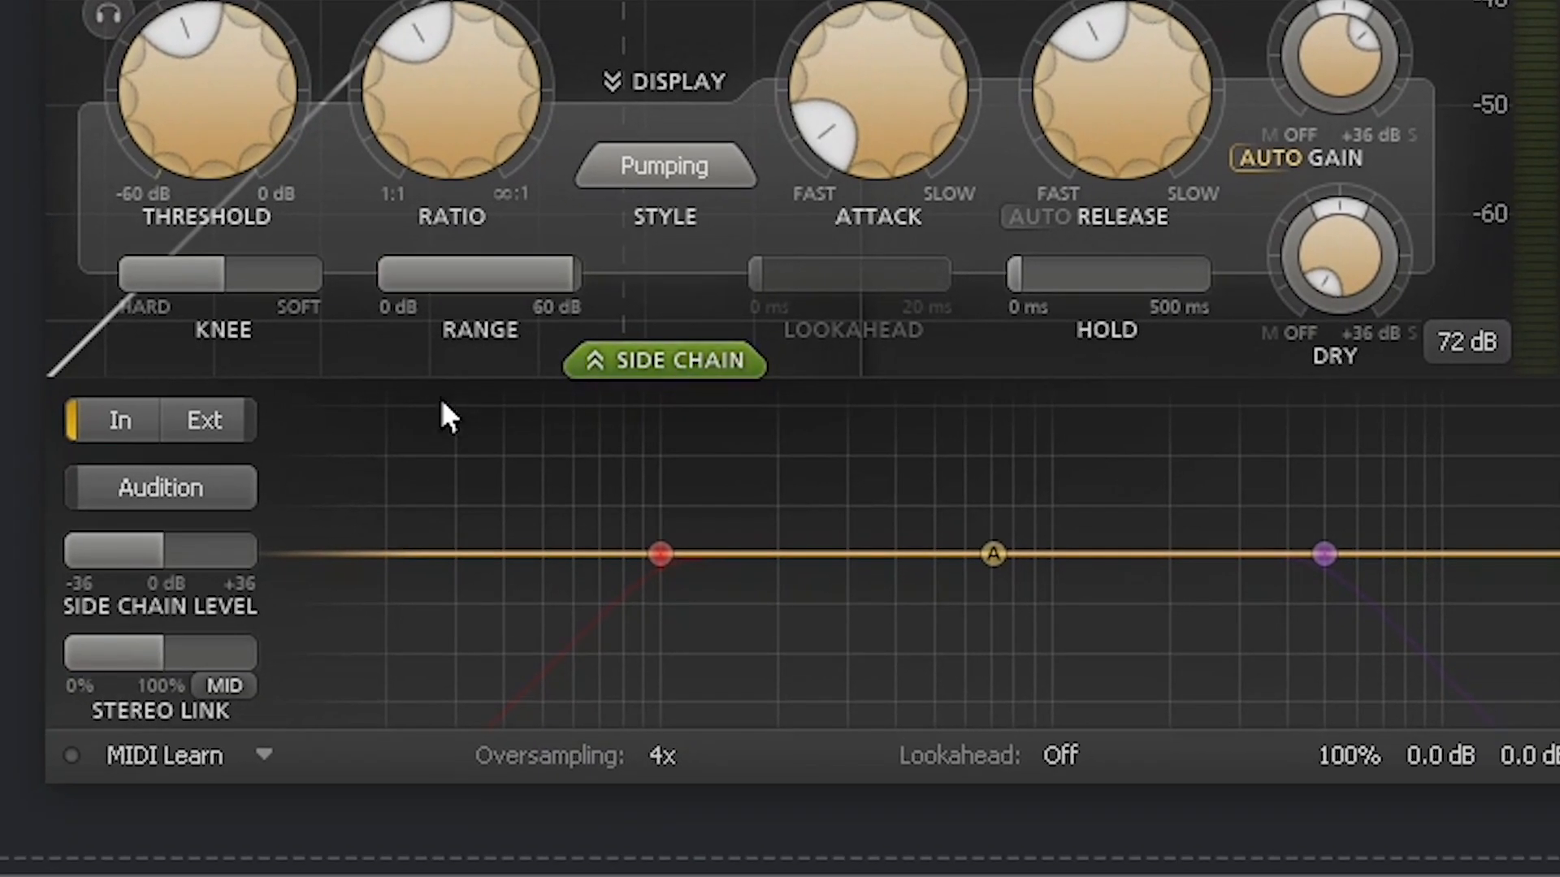
mouse_move(754, 395)
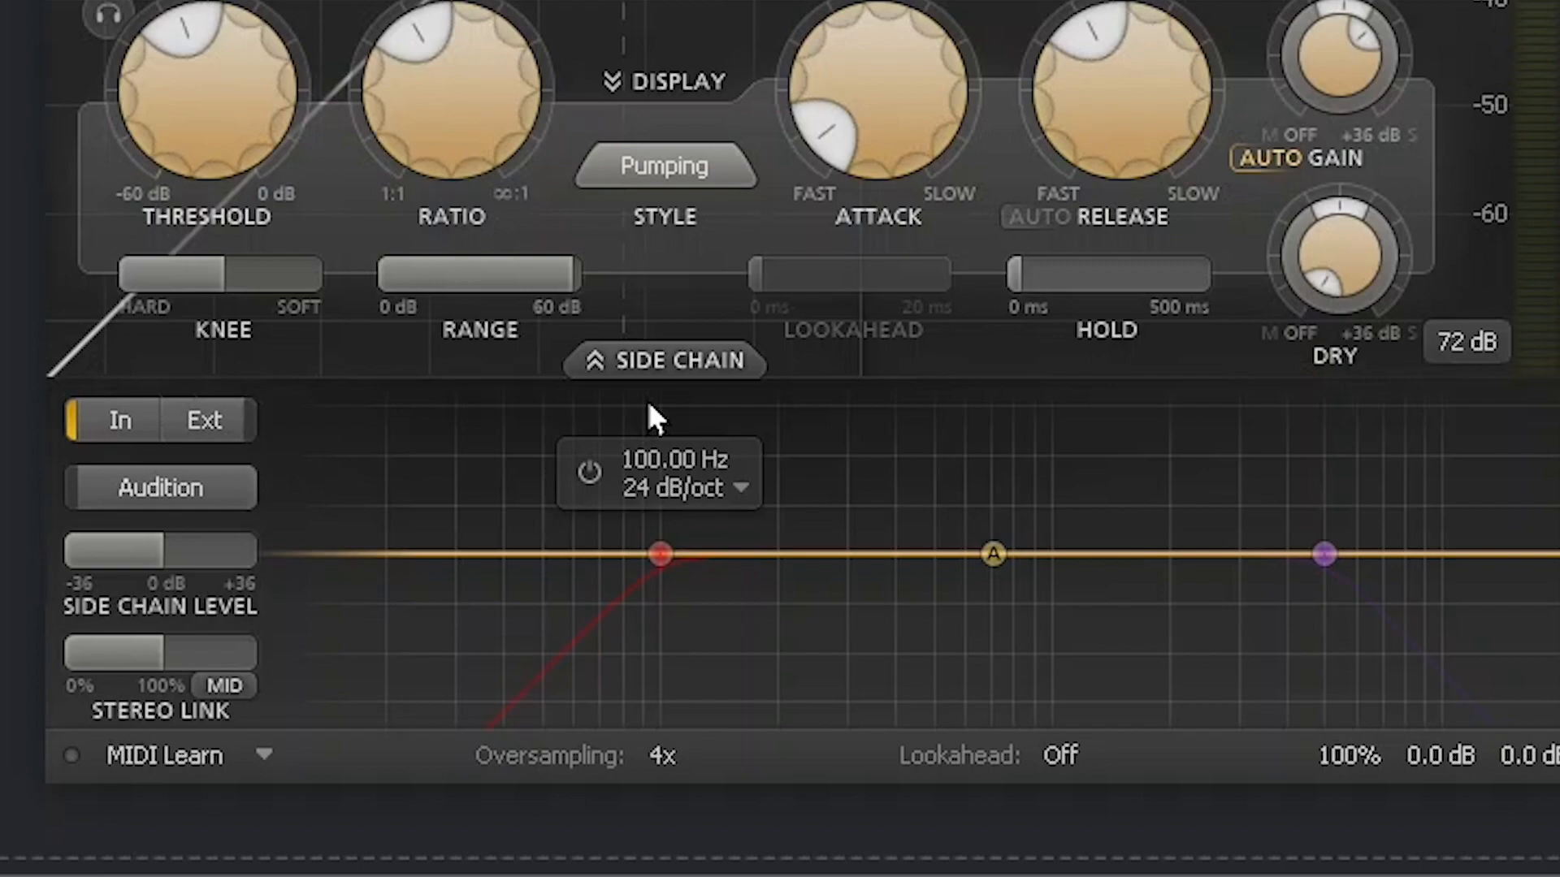
mouse_move(1011, 587)
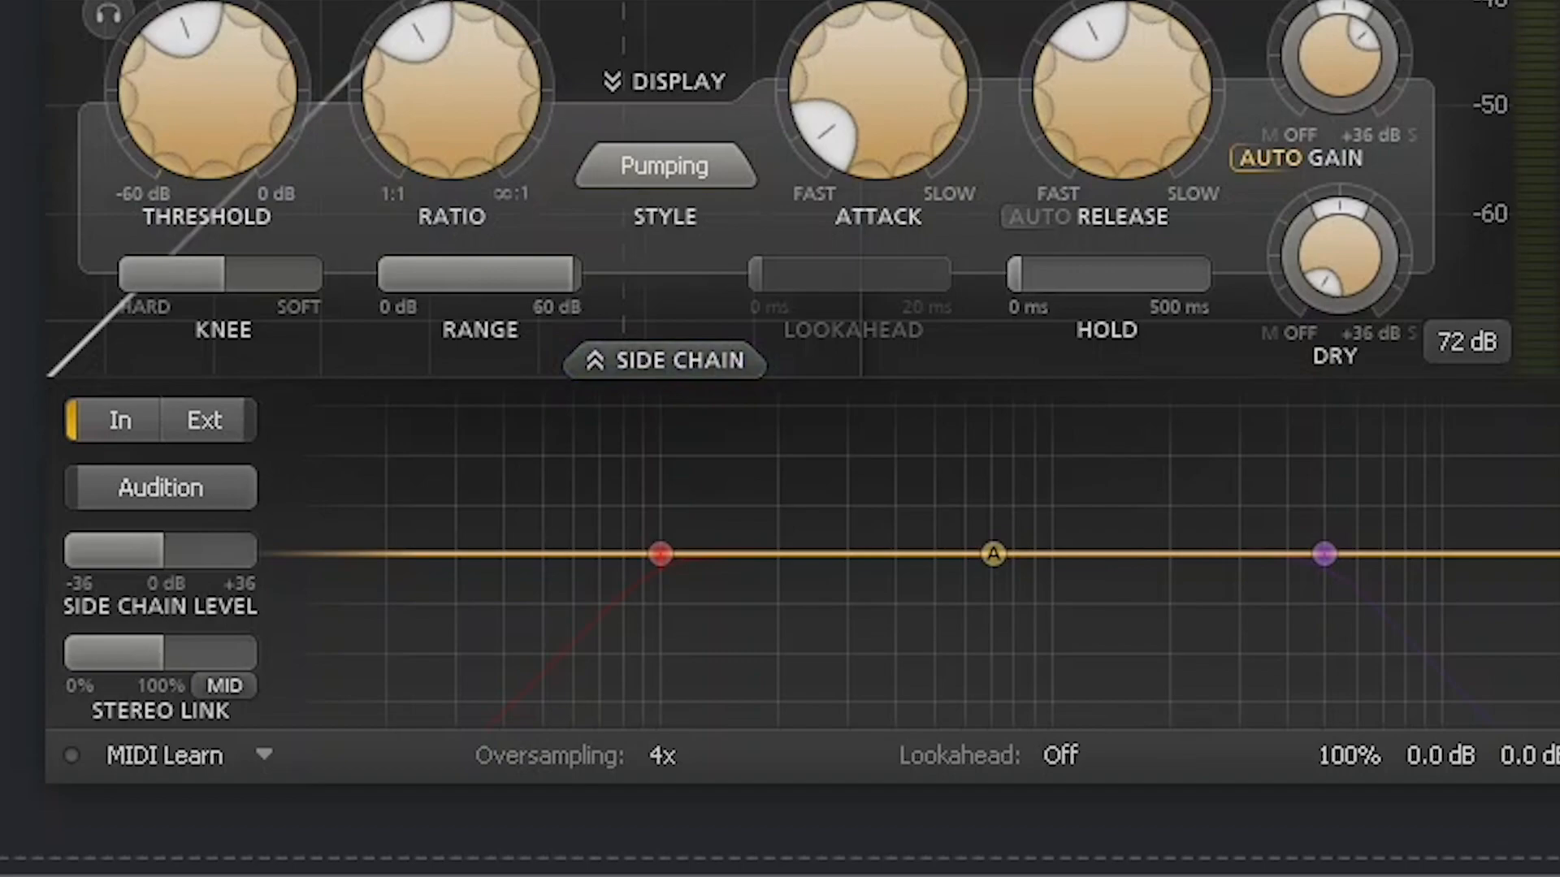
mouse_move(488, 16)
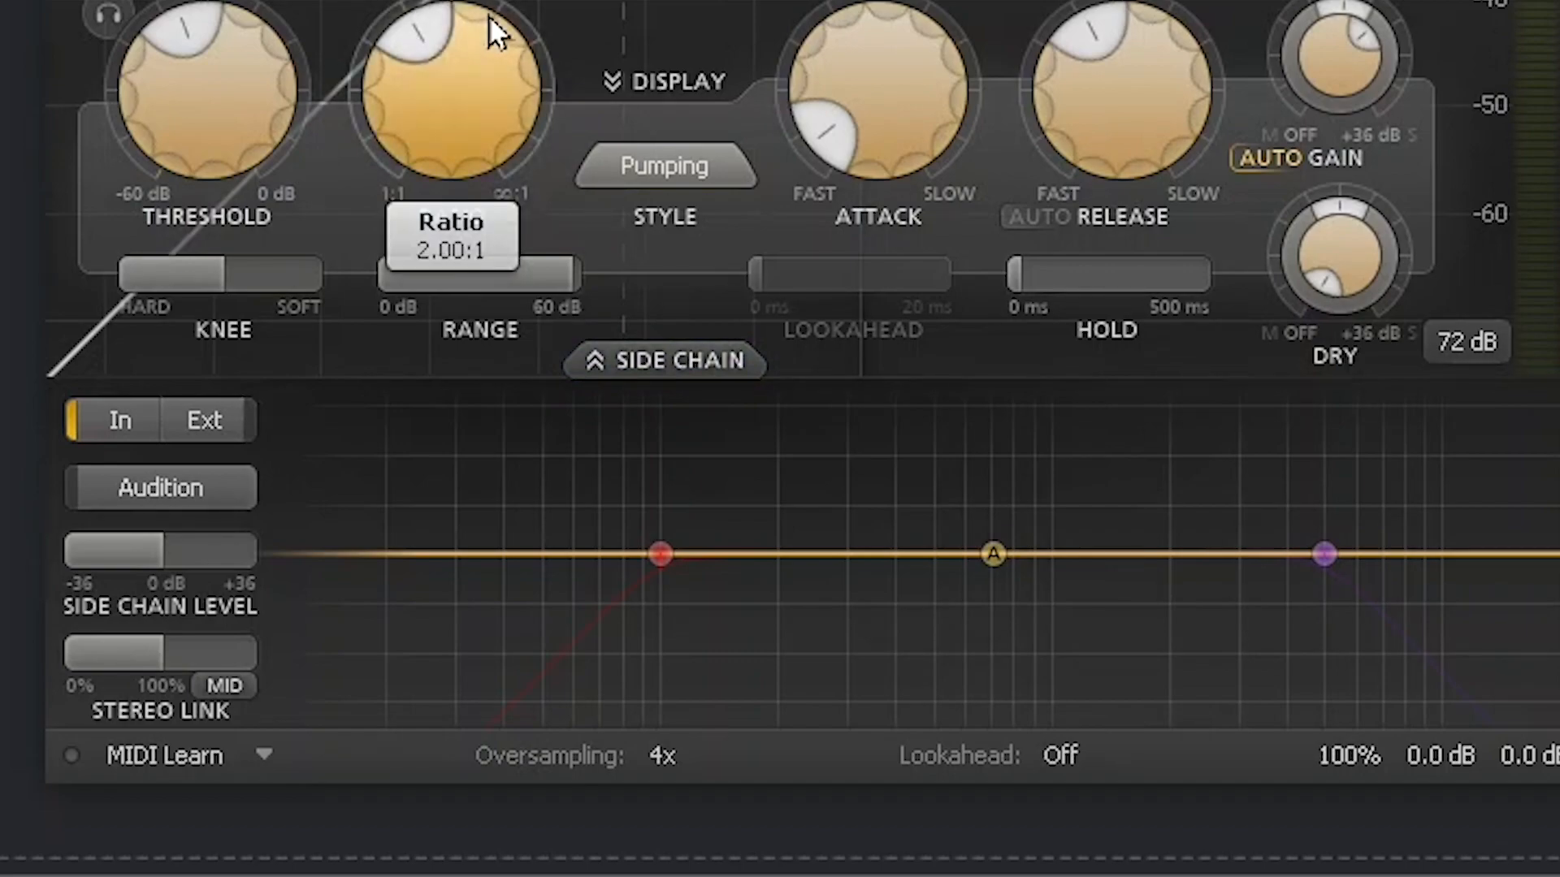
mouse_move(663, 570)
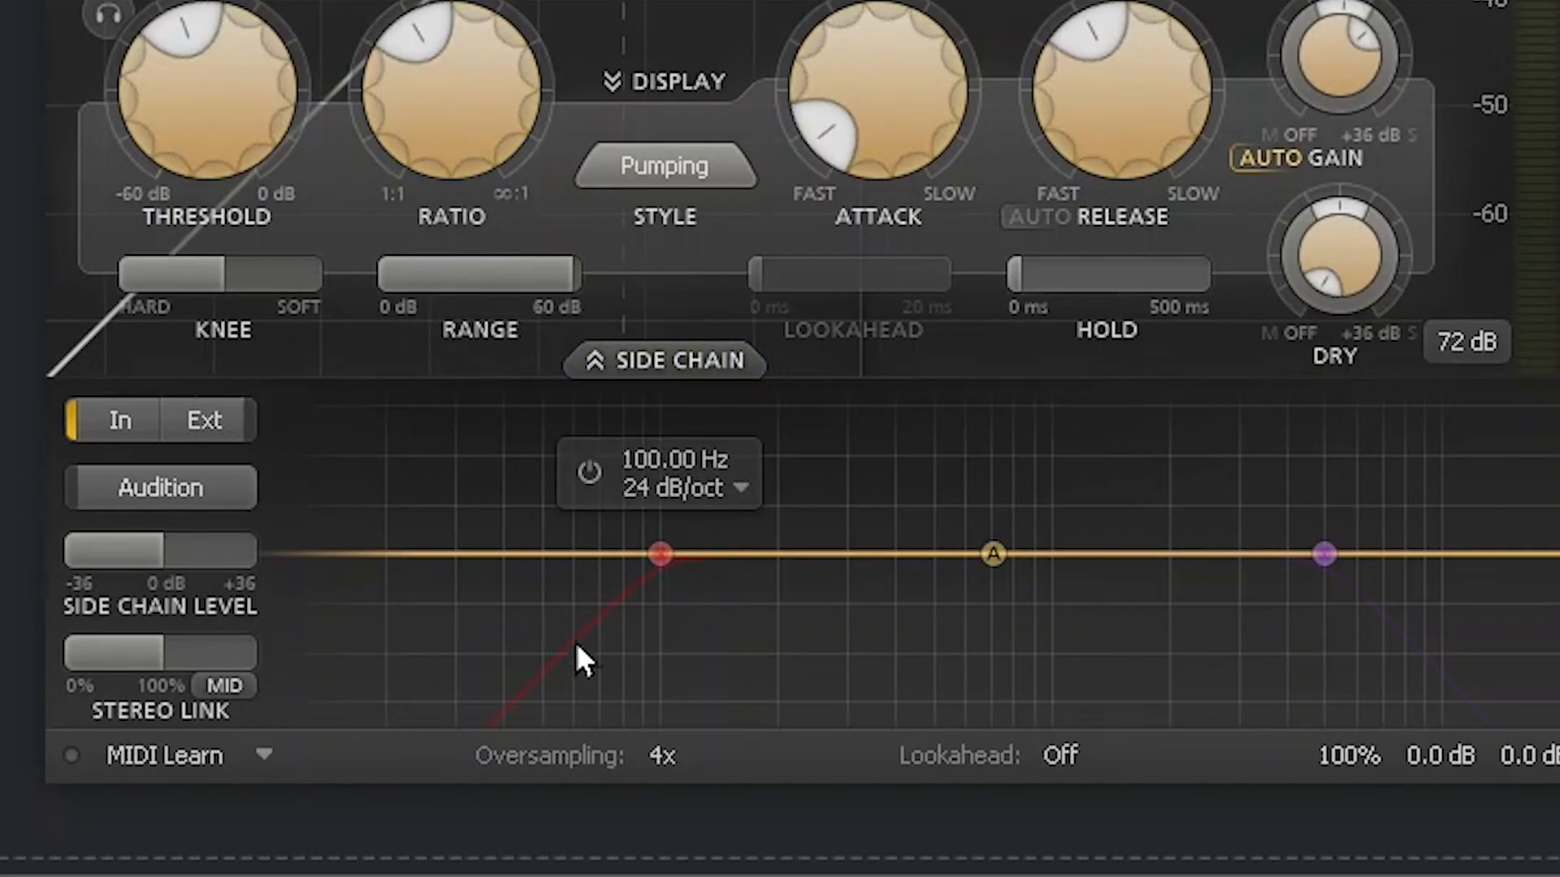
mouse_move(1287, 557)
mouse_move(1318, 536)
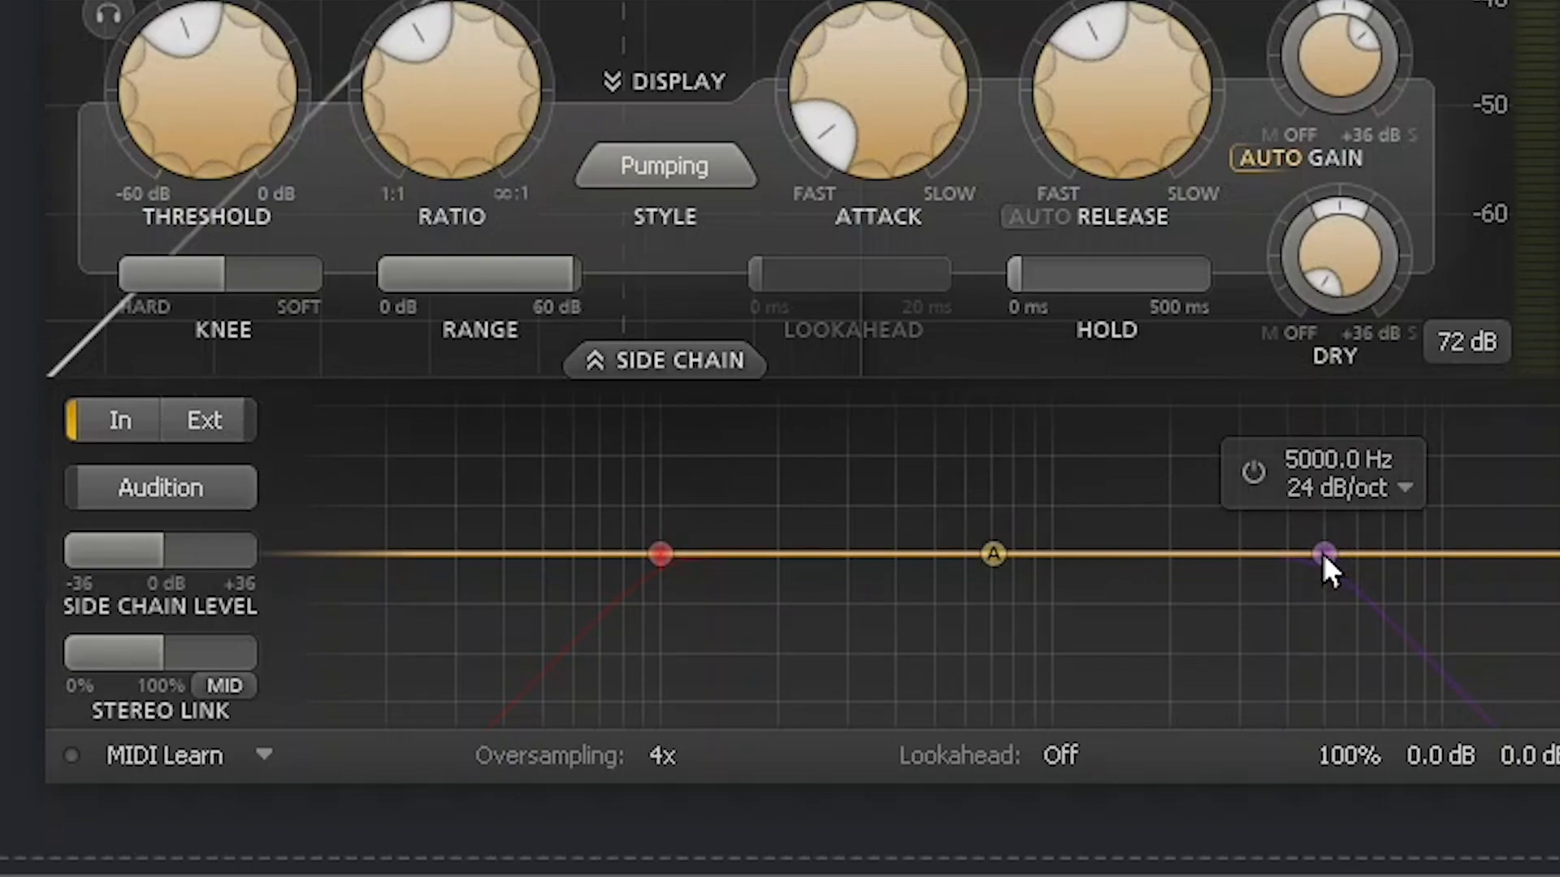
mouse_move(1010, 554)
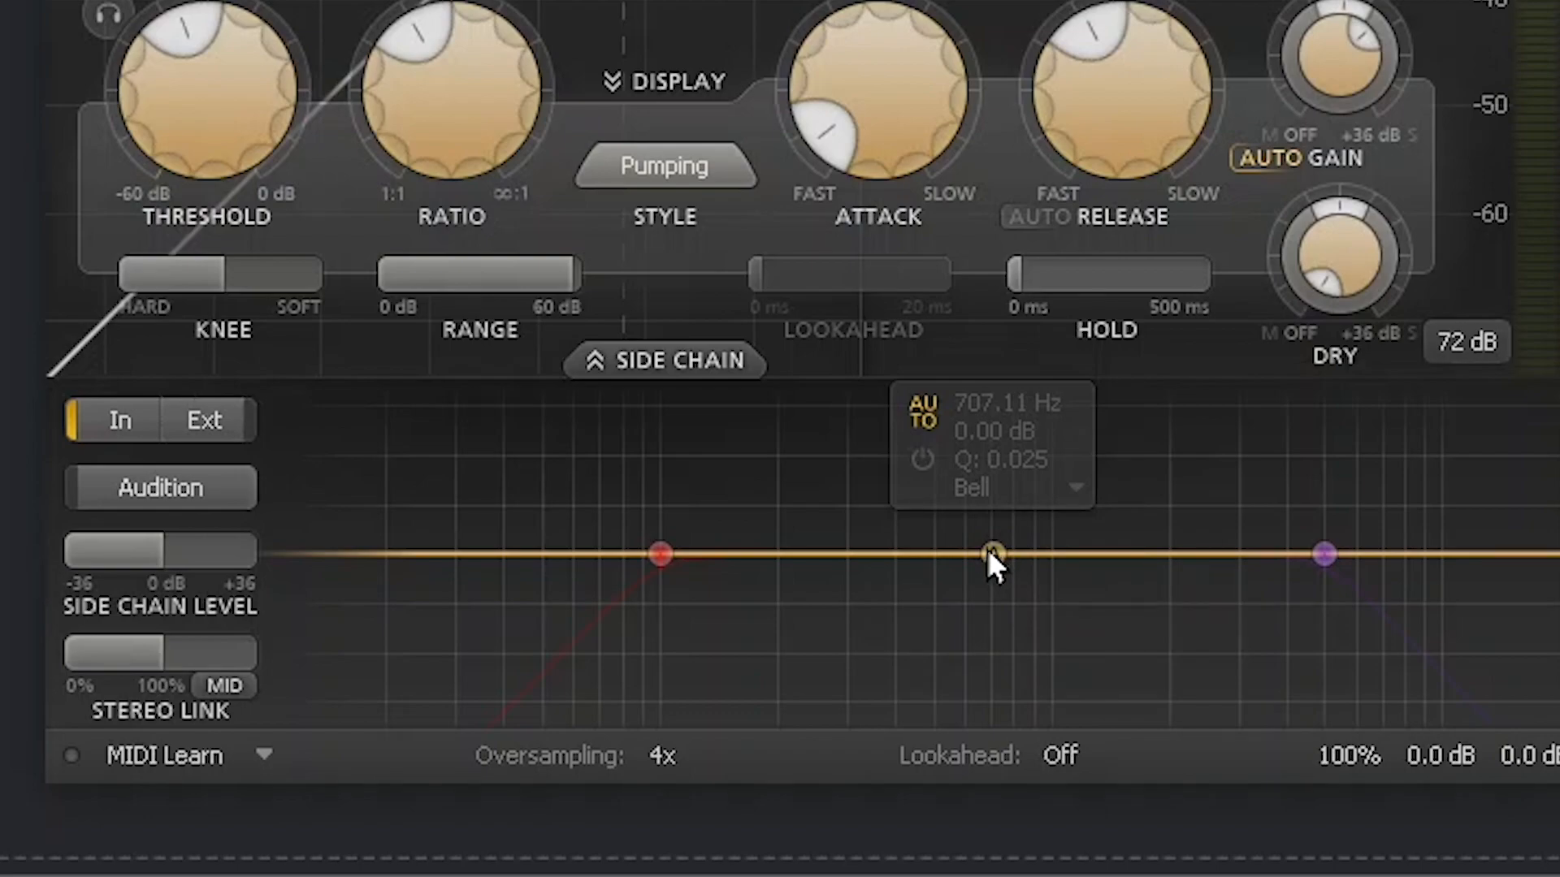
mouse_move(692, 596)
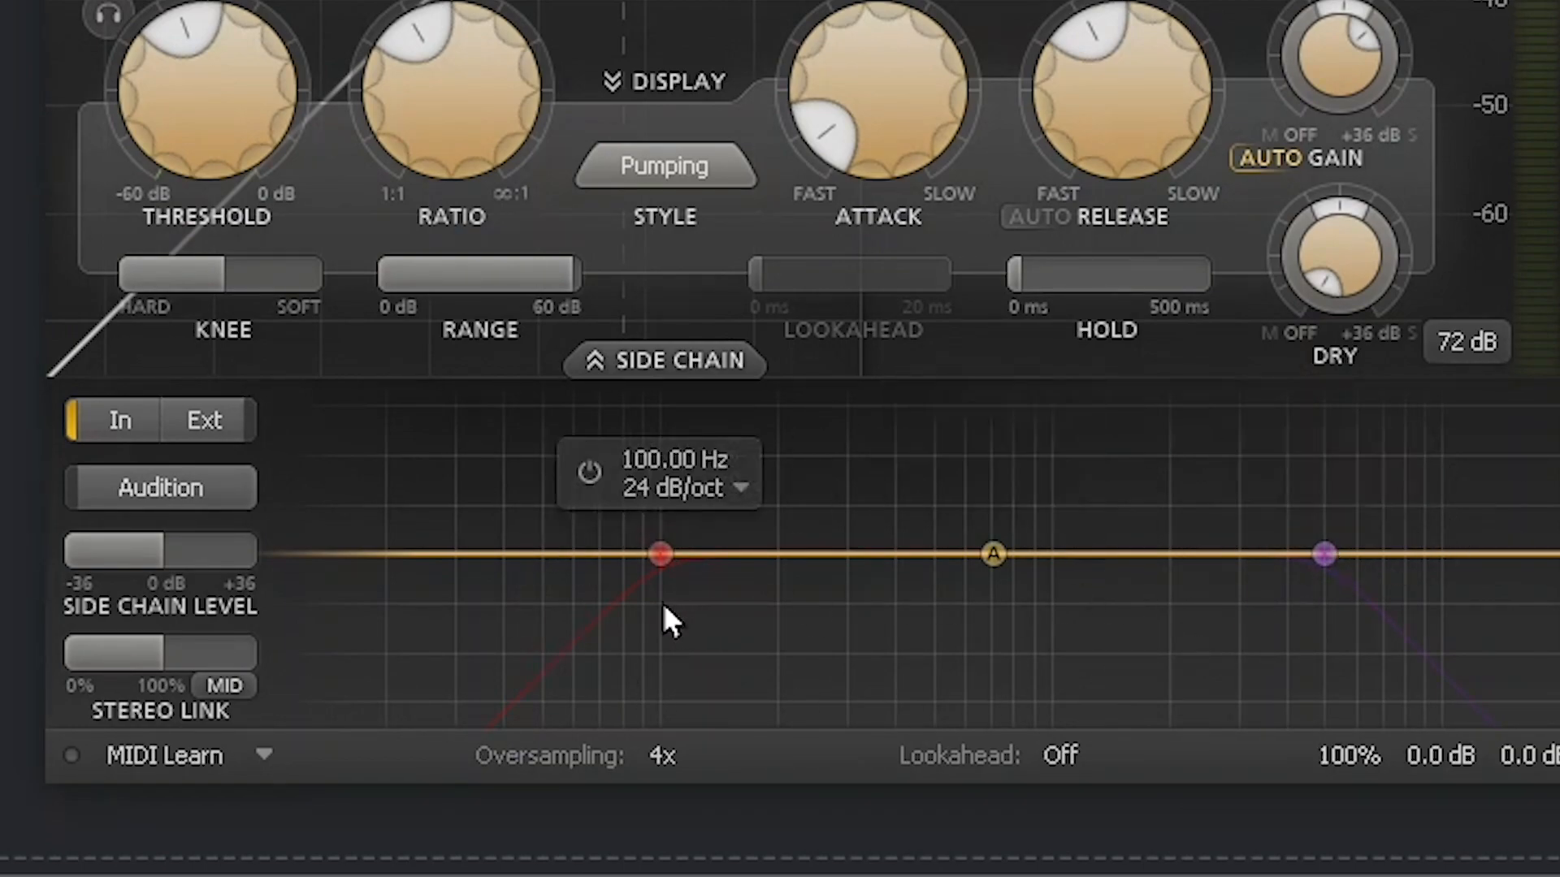
Step: Enable the side-chain low-cut and high-cut filters, then retune both cutoffs, leaving low-cut near 39 Hz
click(590, 474)
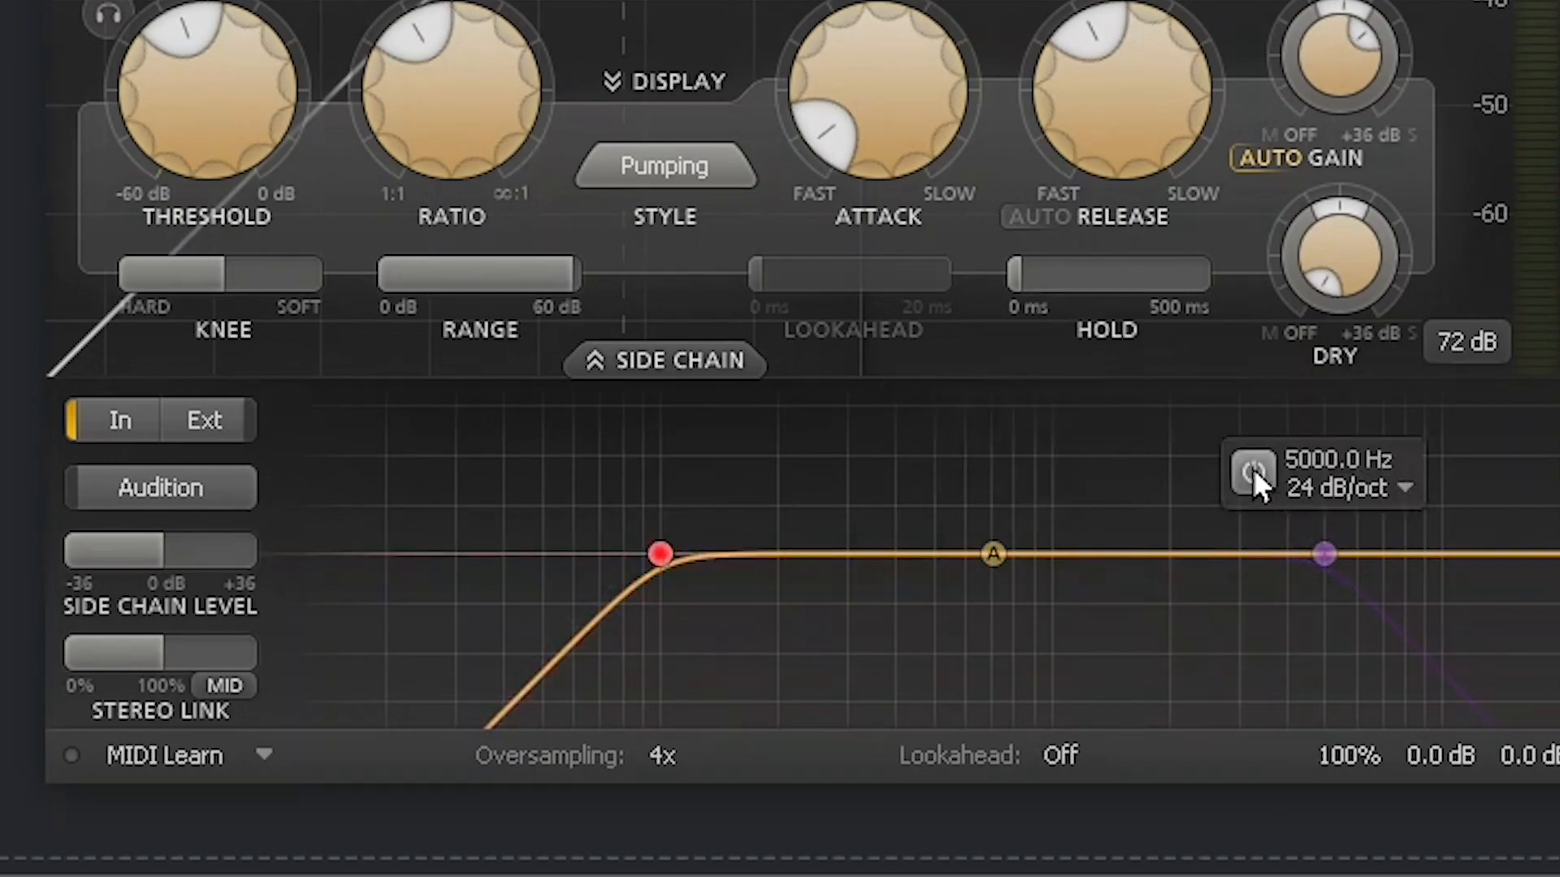
click(1253, 469)
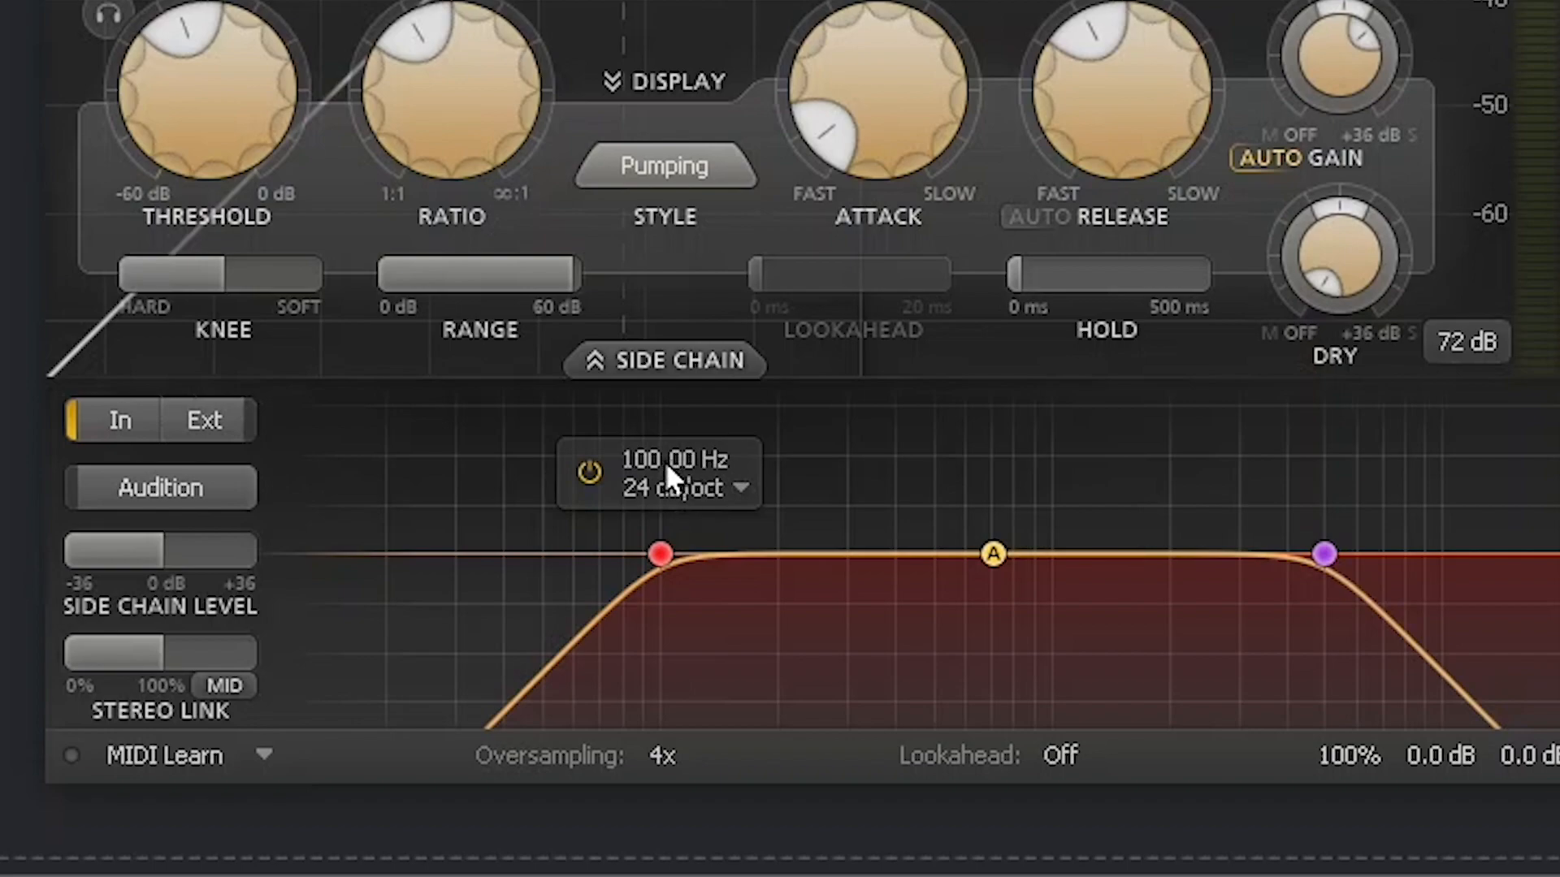
mouse_move(1324, 555)
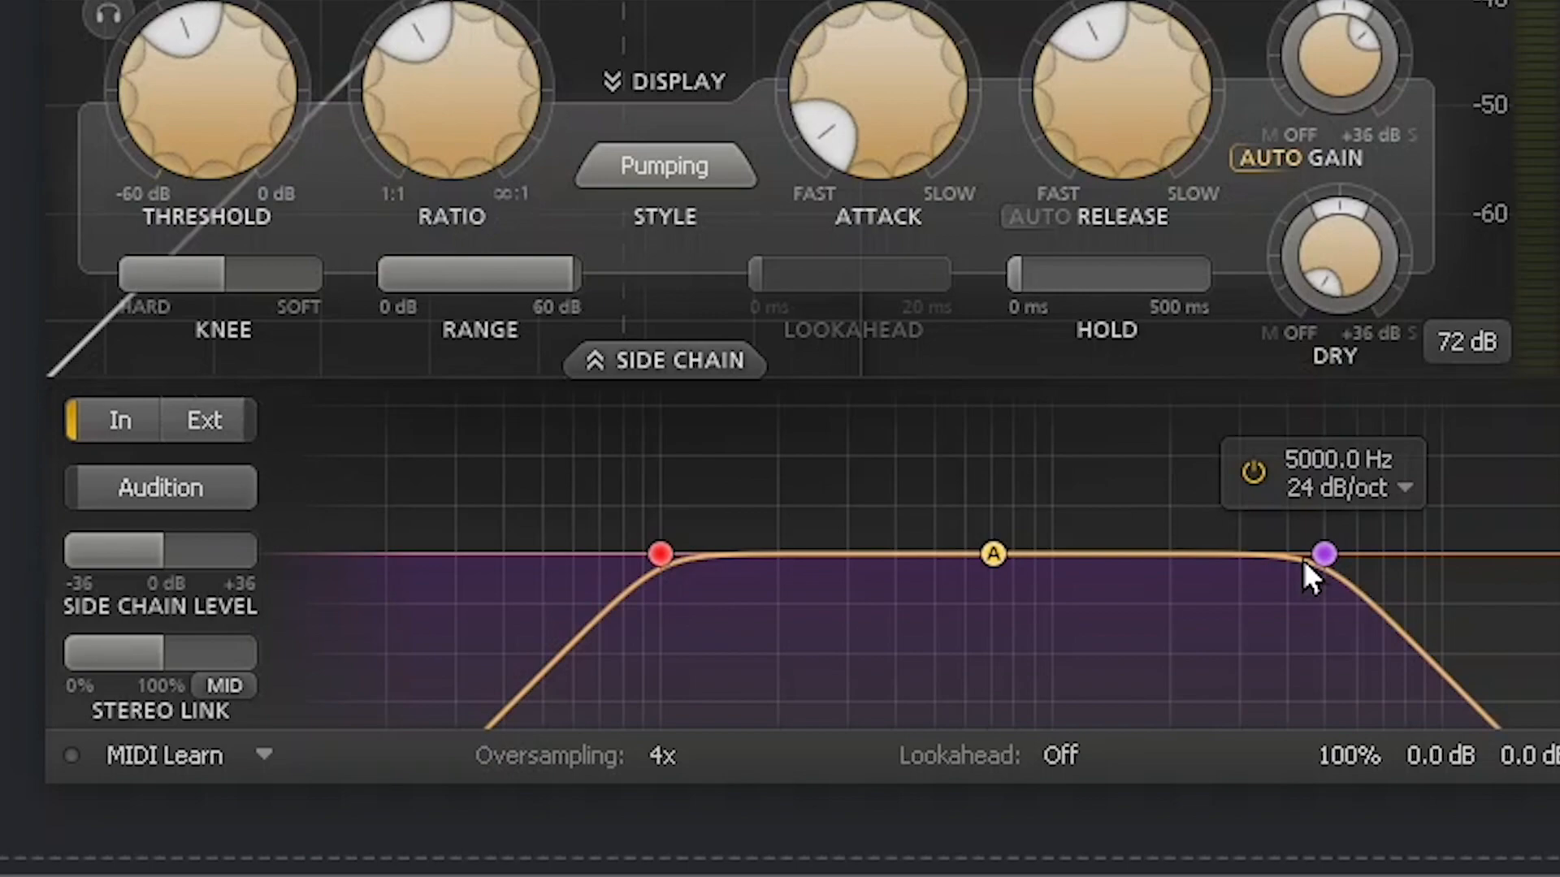
mouse_move(776, 620)
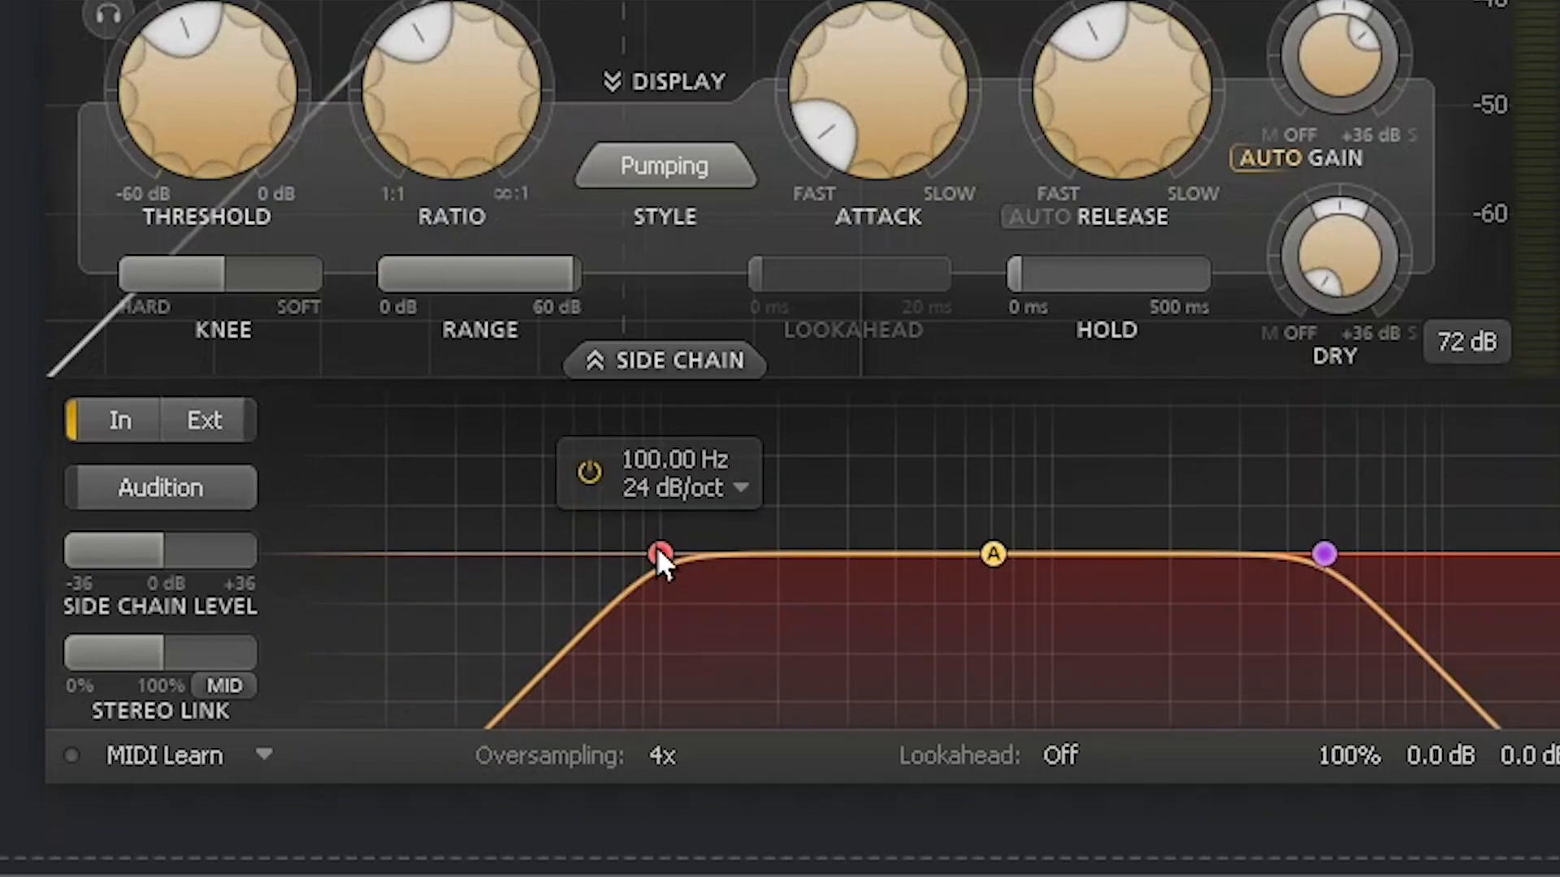
drag(662, 552, 463, 552)
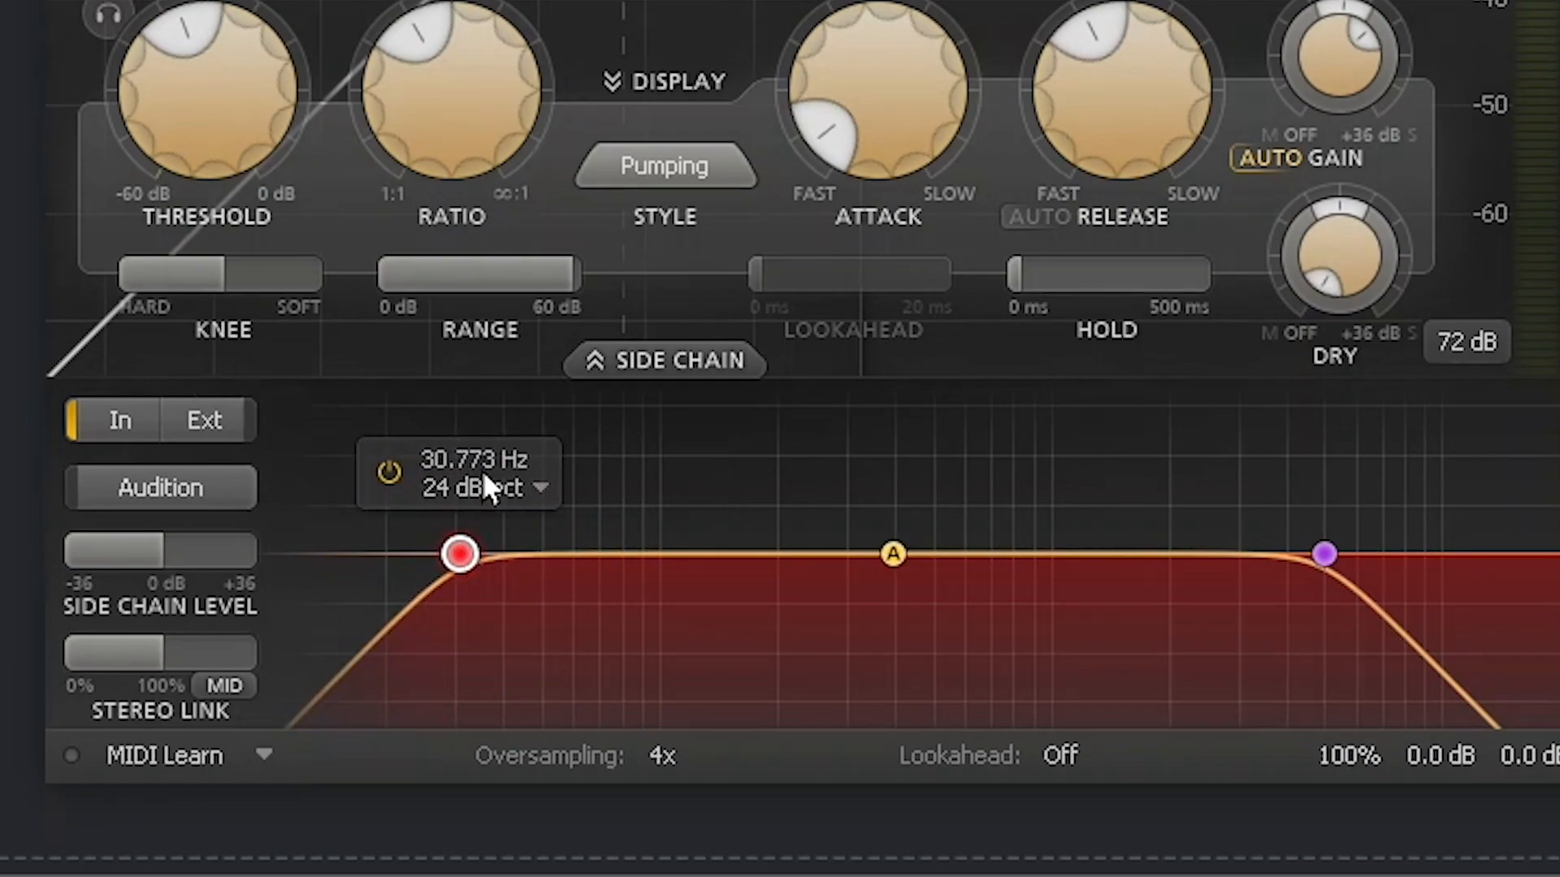
drag(1326, 554, 1470, 554)
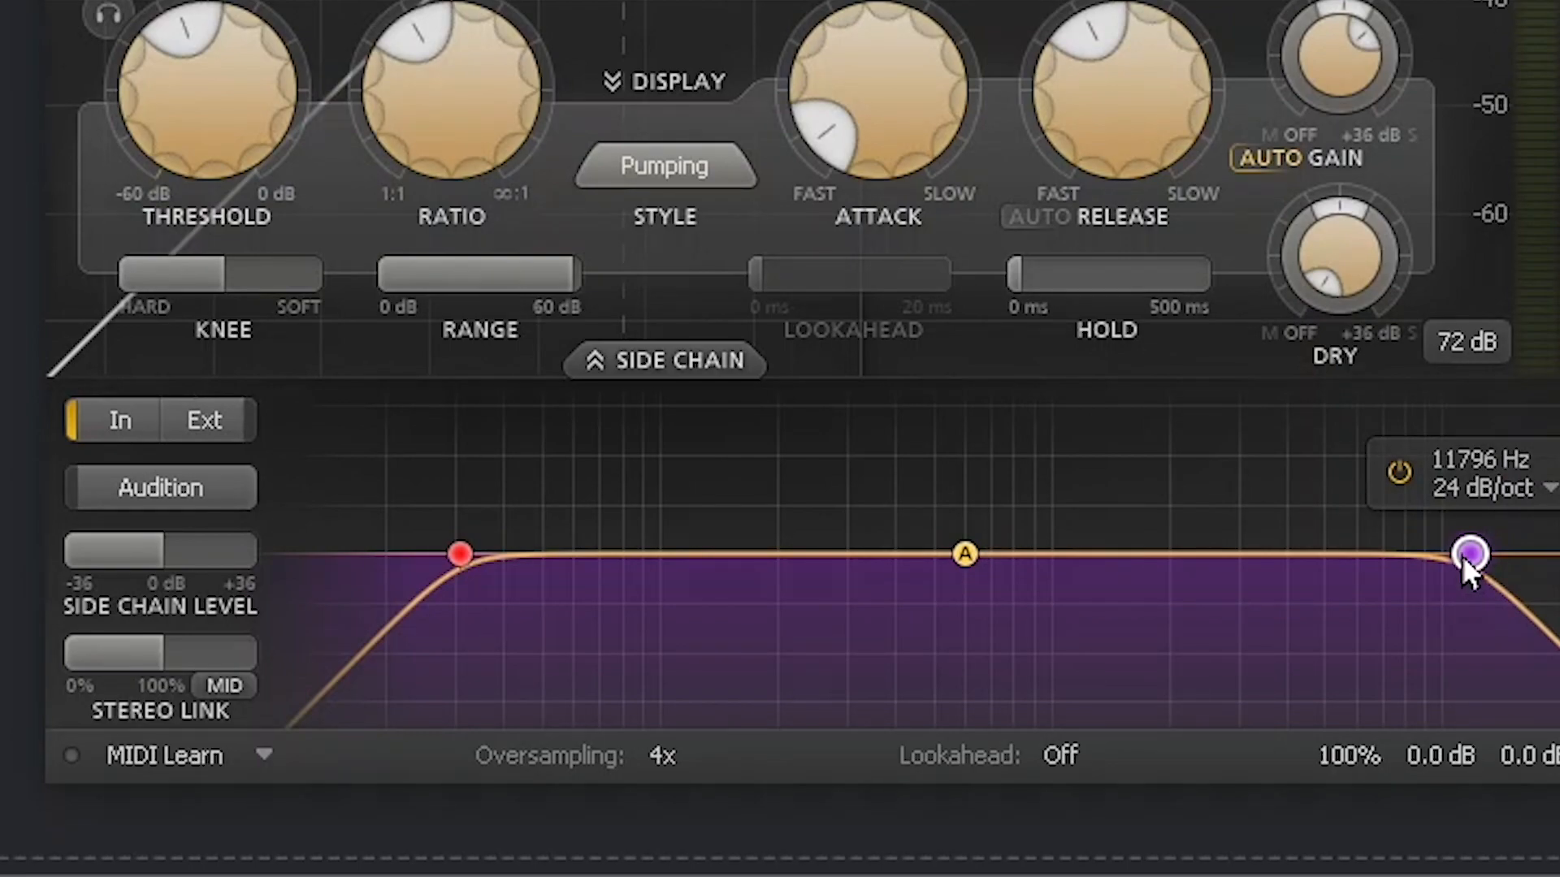
drag(1462, 557, 837, 609)
drag(499, 568, 559, 551)
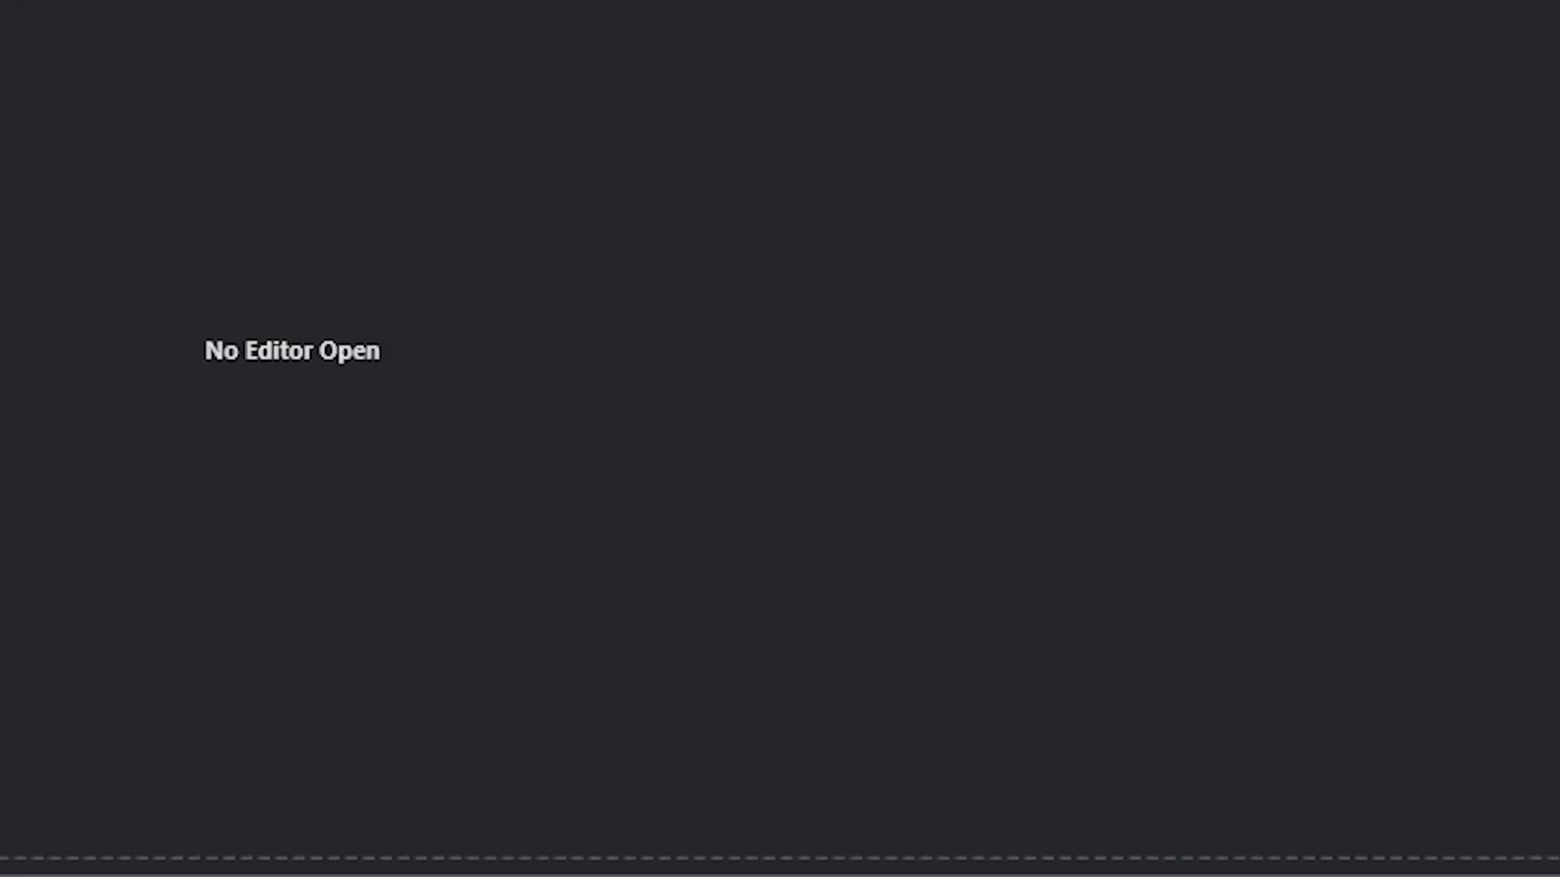
Step: Add a Groove Agent SE instrument track to the project
right_click(456, 51)
click(418, 128)
click(832, 546)
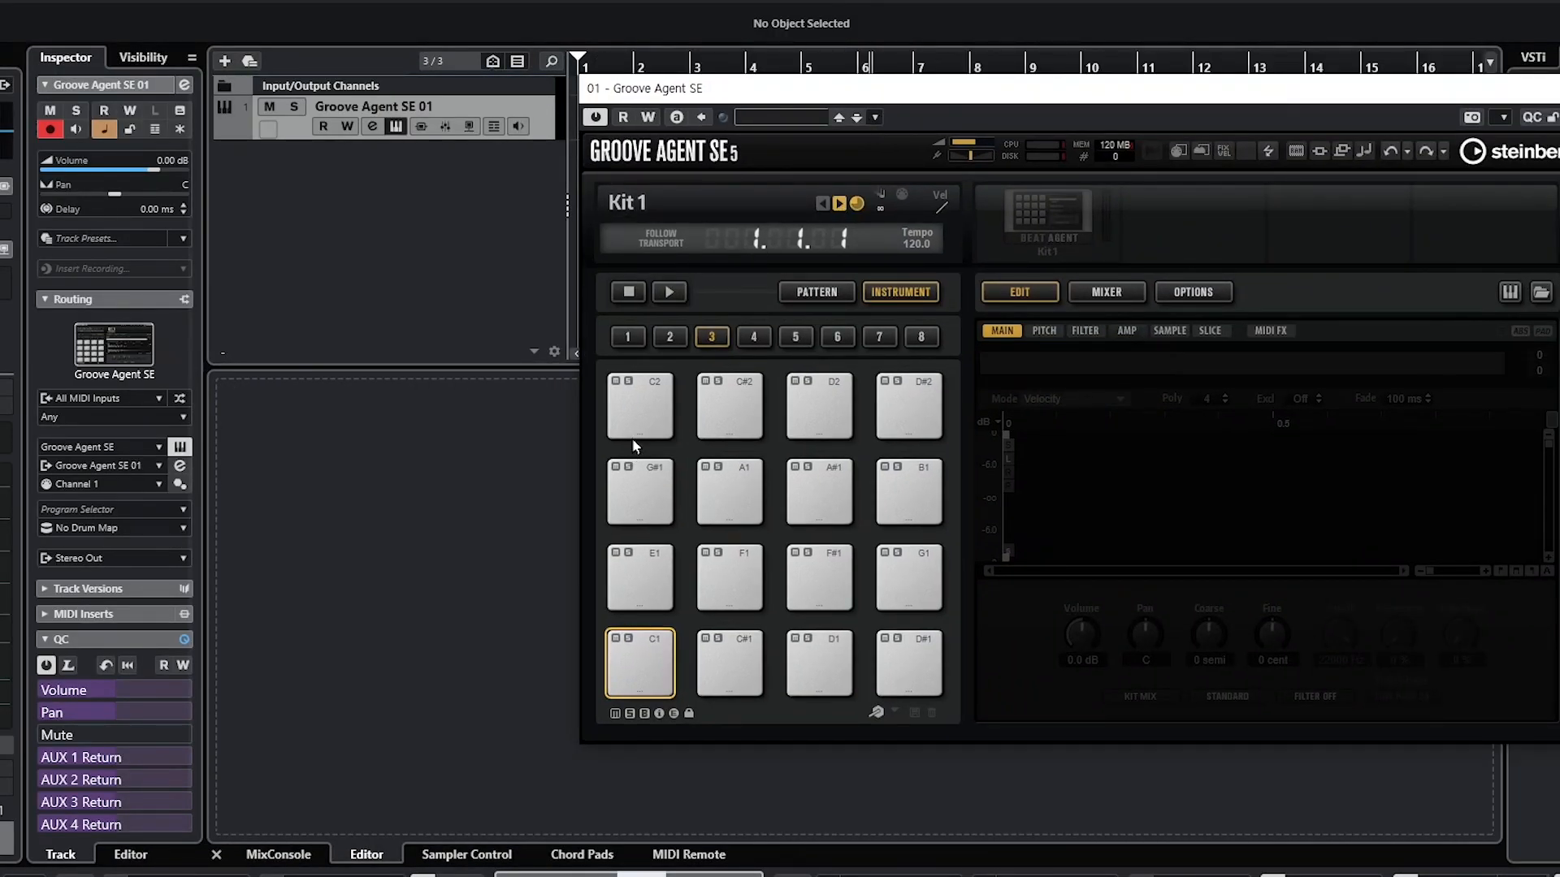
Step: Trigger the Kick pad several times to audition the loaded drum kit
click(658, 646)
click(659, 645)
click(660, 647)
click(659, 646)
click(660, 646)
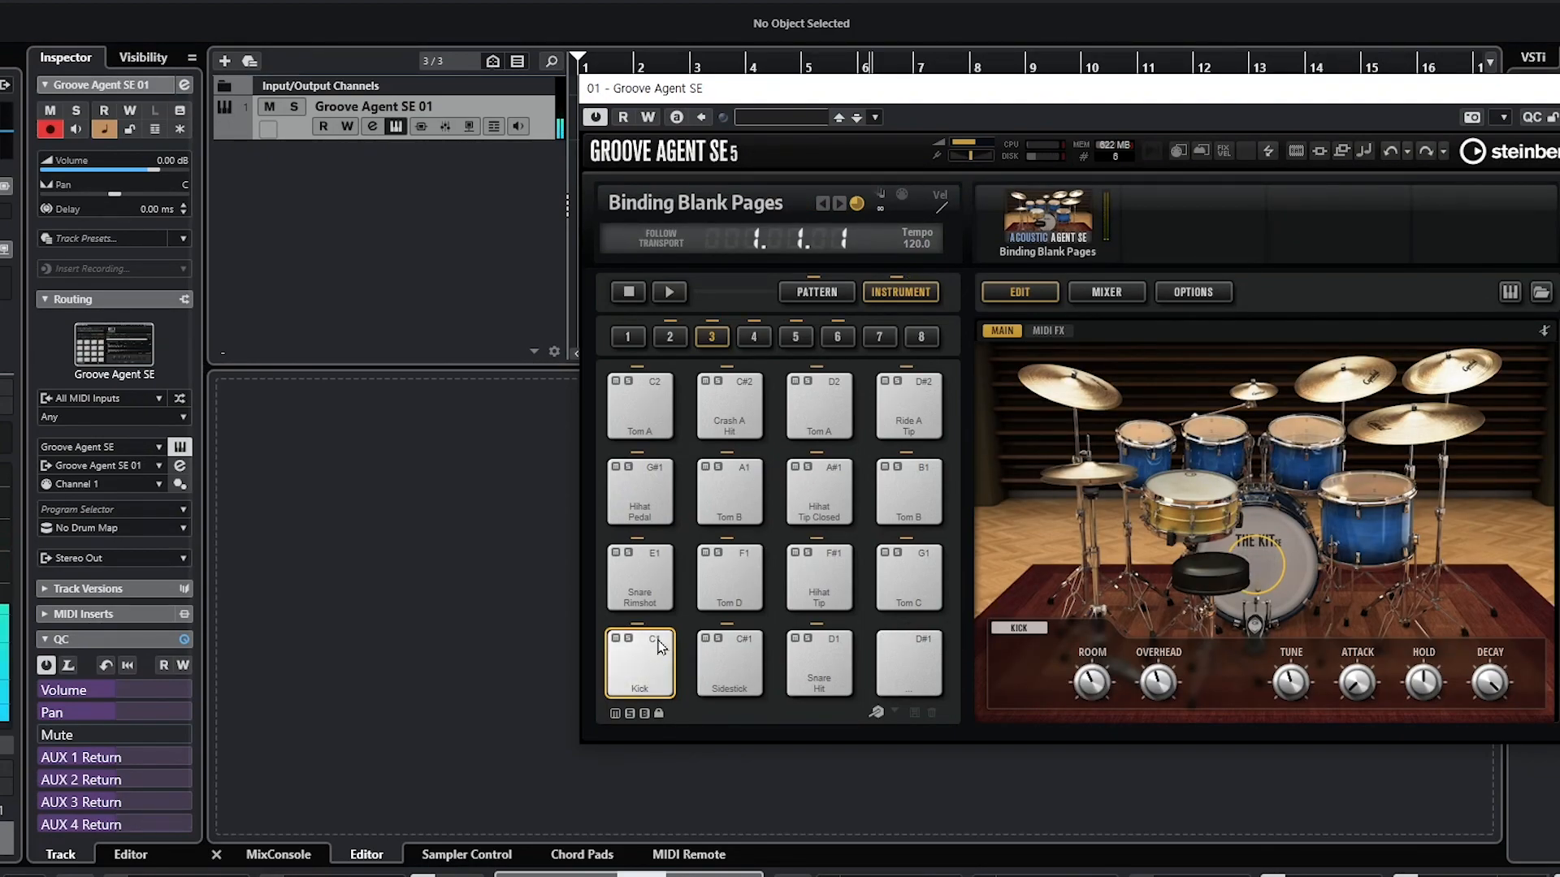
click(658, 646)
click(658, 646)
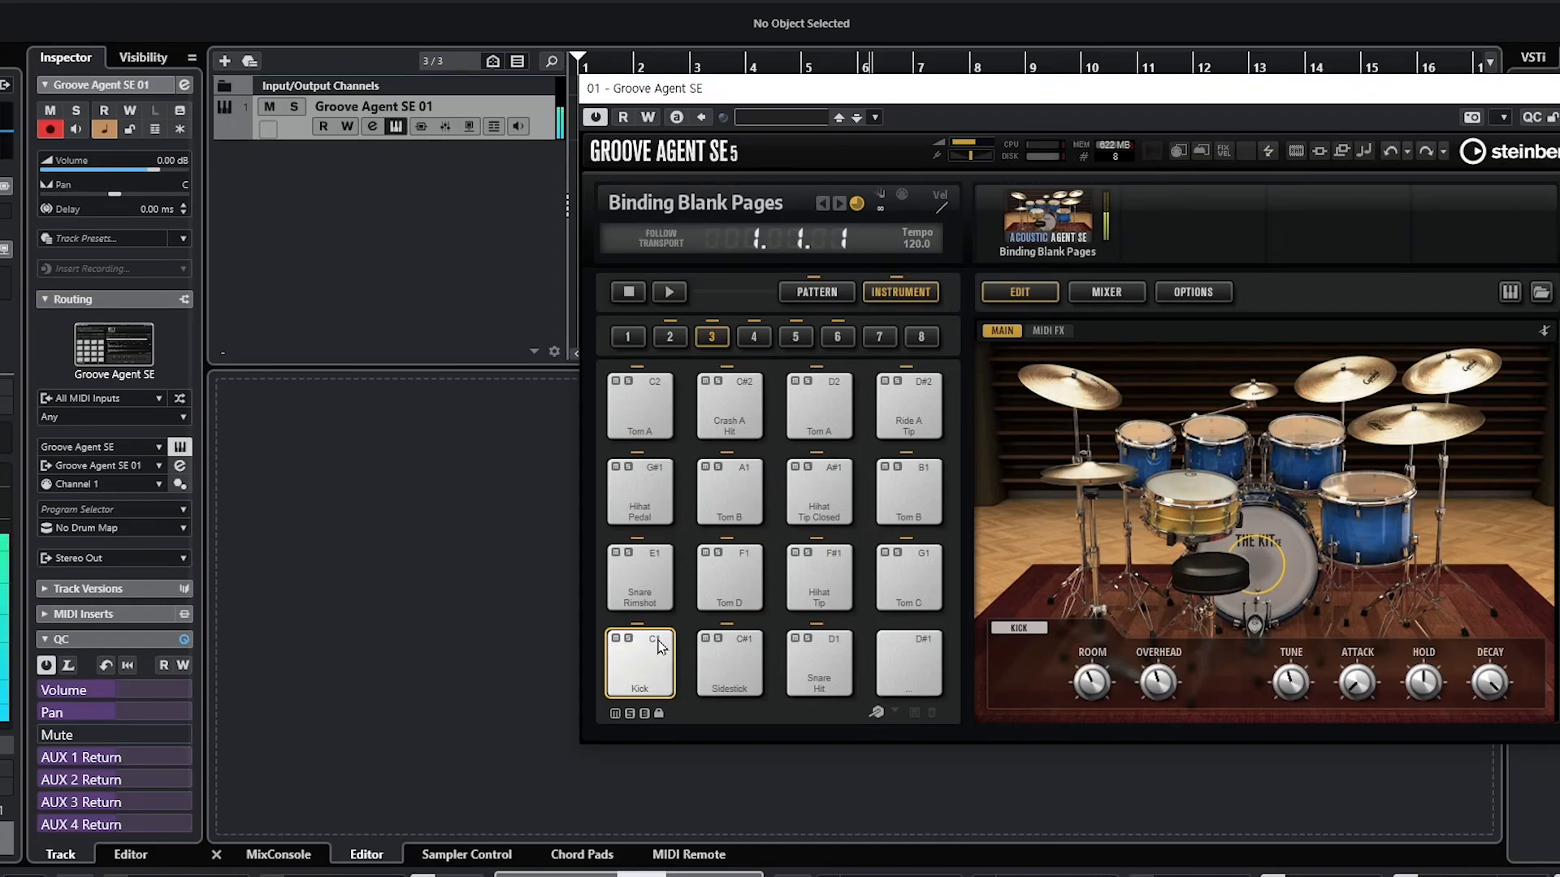
Step: Add a HALion Sonic instrument track below Groove Agent SE 01
right_click(362, 159)
click(395, 194)
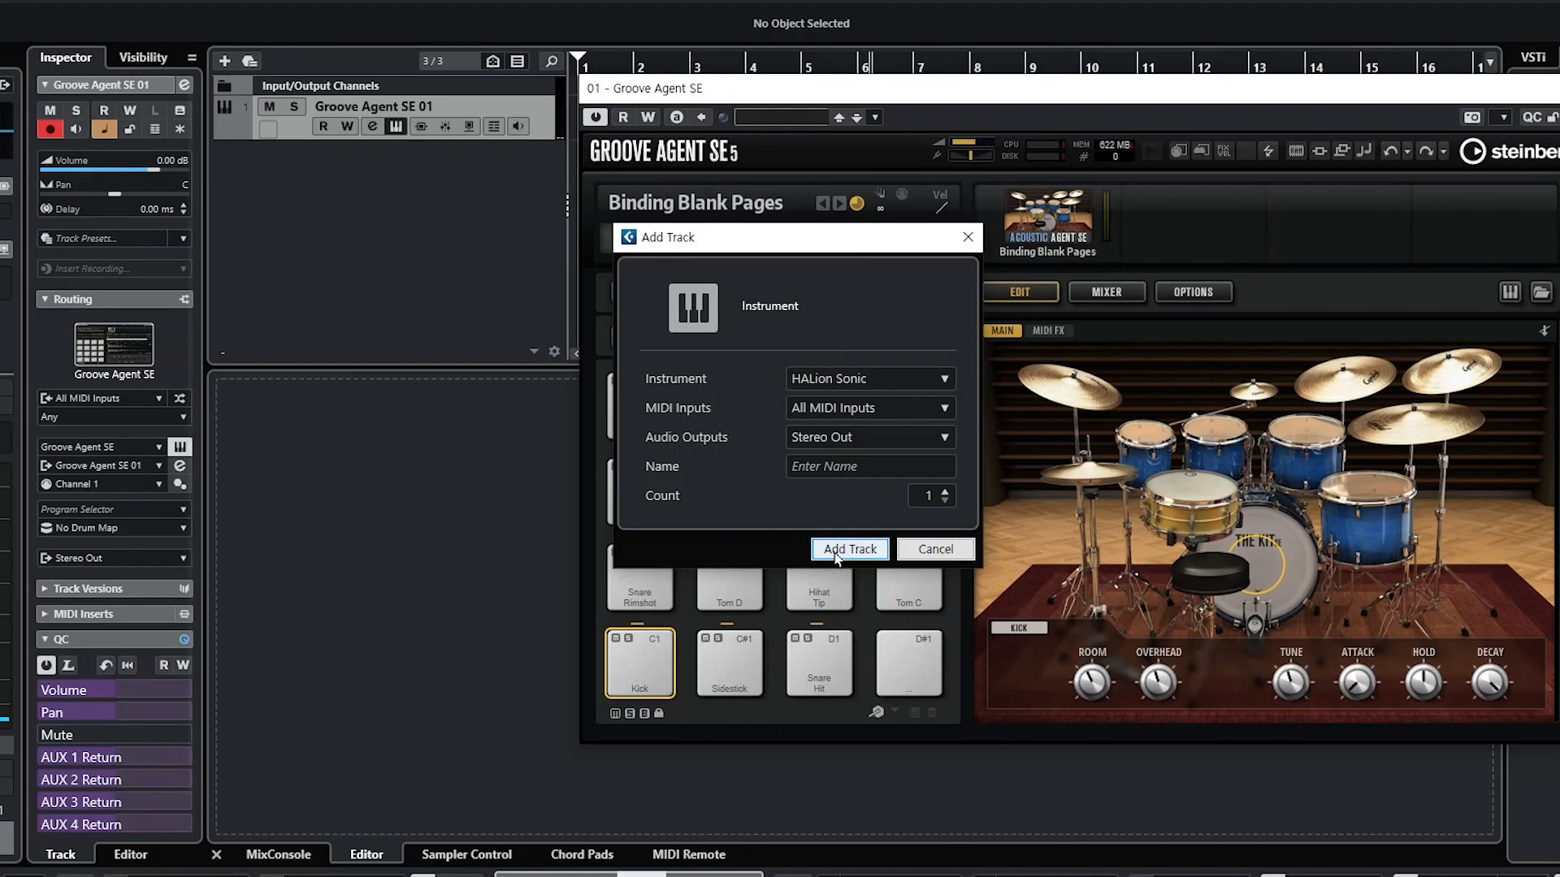
click(837, 555)
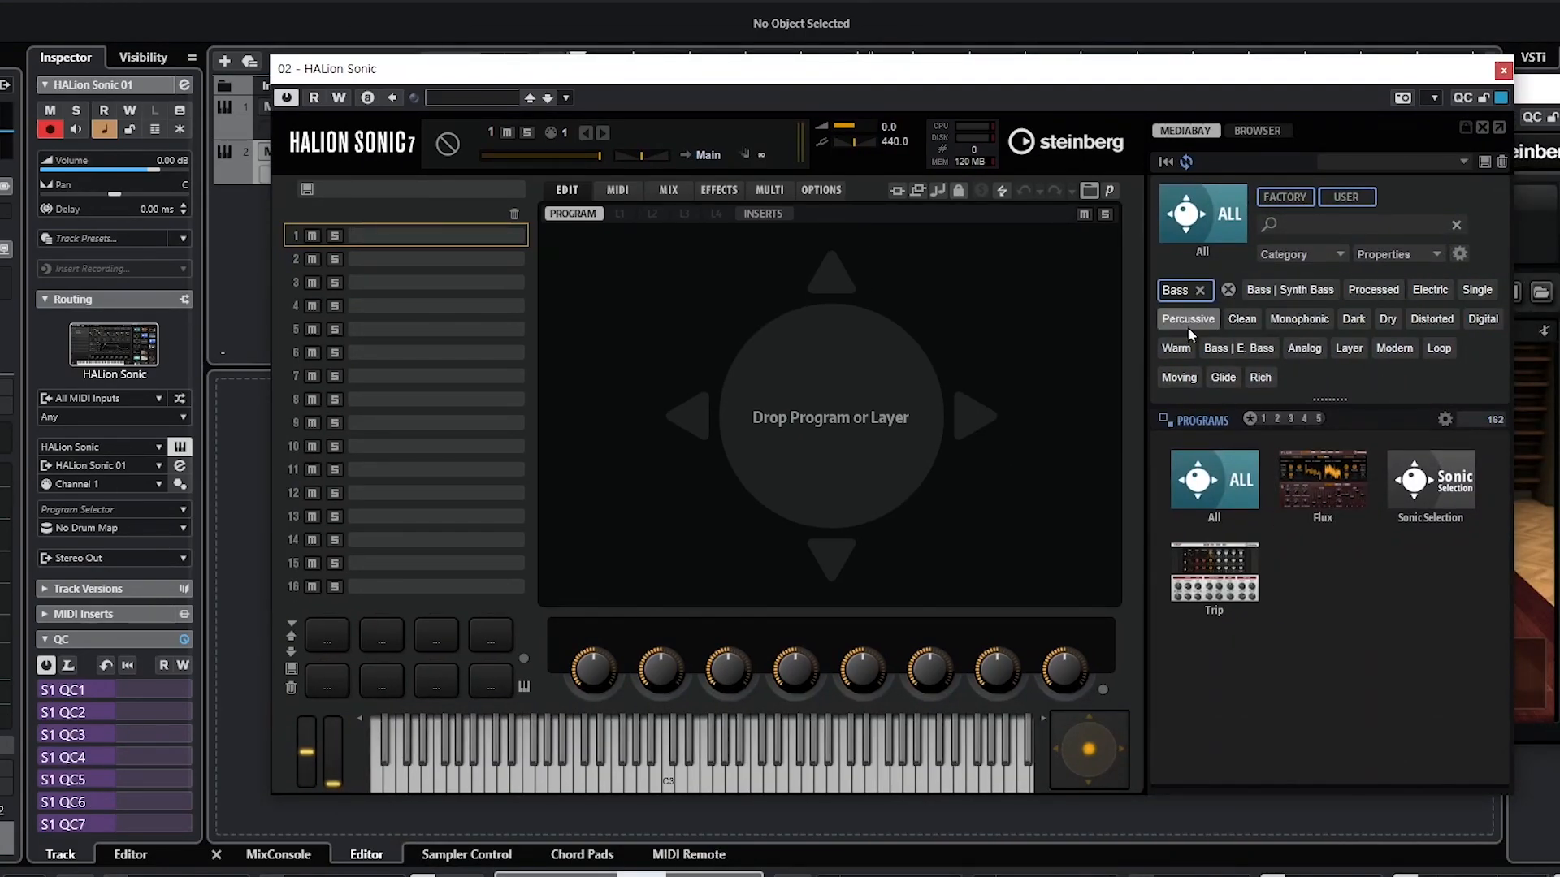
Step: Filter the bass programs to Clean ones and load [GM 033] Acoustic Bass into slot 1
click(1304, 348)
click(1214, 484)
scroll(1270, 680, down, 5)
scroll(1265, 622, up, 5)
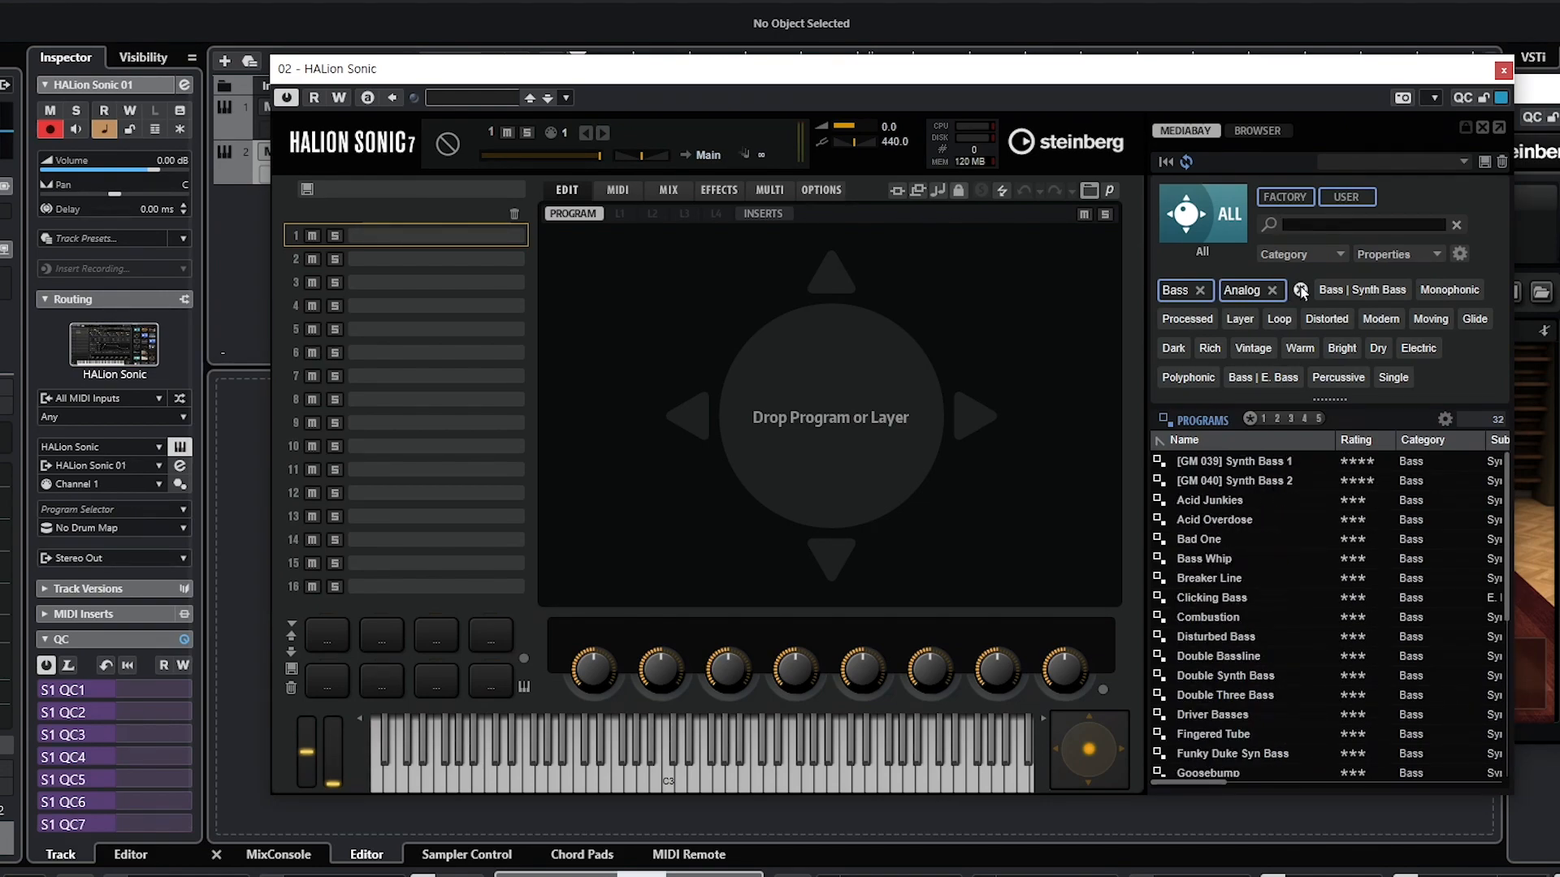
click(1273, 290)
click(1244, 320)
double_click(1252, 462)
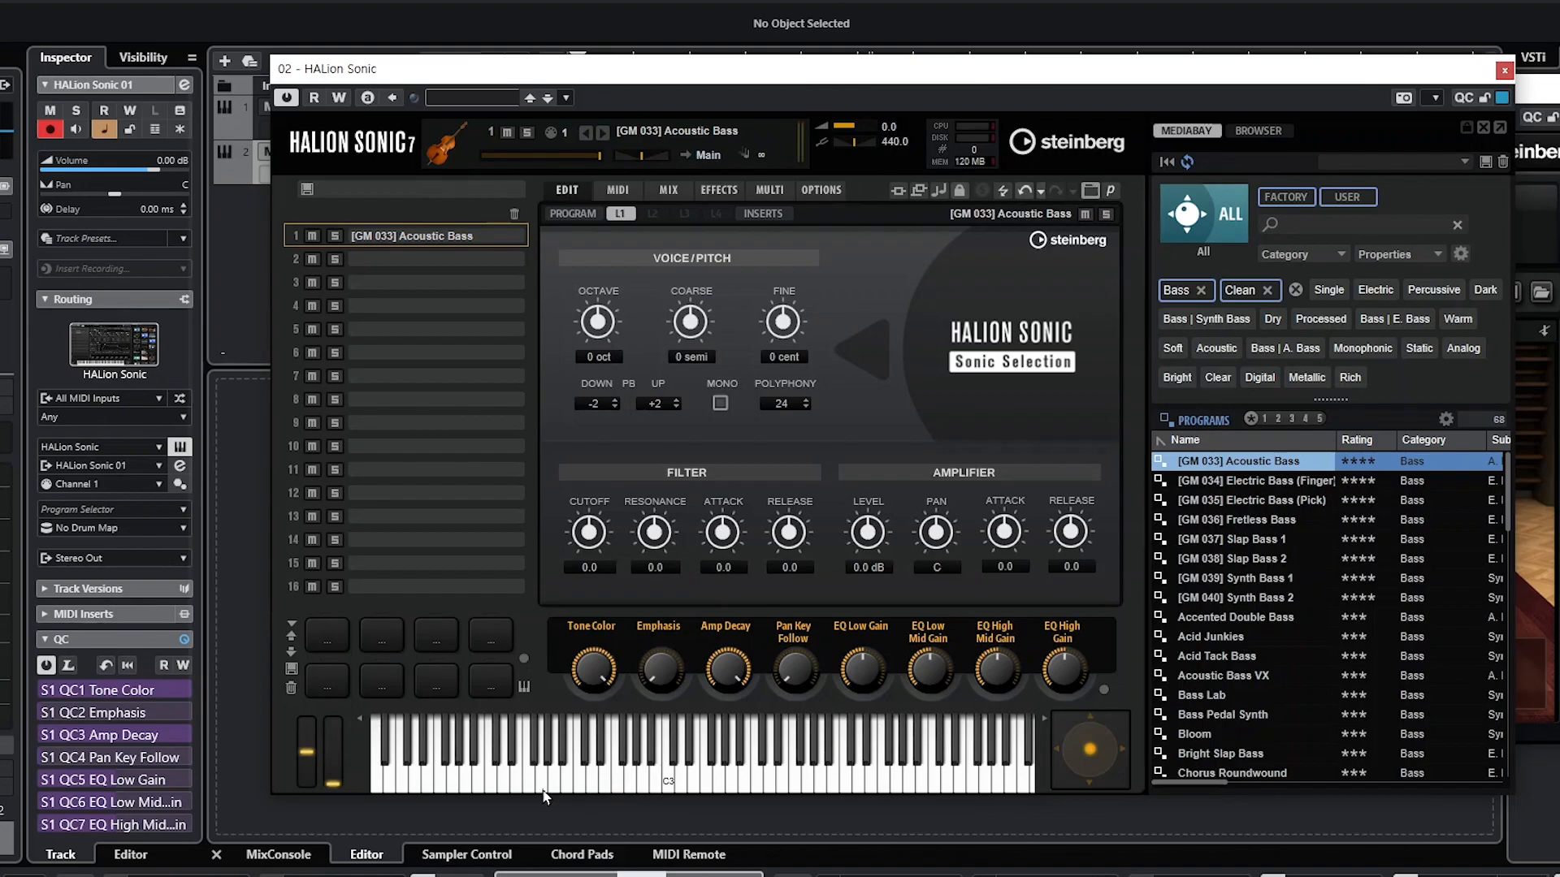
Step: Play low notes to hear the bass, then move the HALion Sonic and Groove Agent windows aside
click(490, 786)
click(490, 786)
click(490, 787)
click(396, 787)
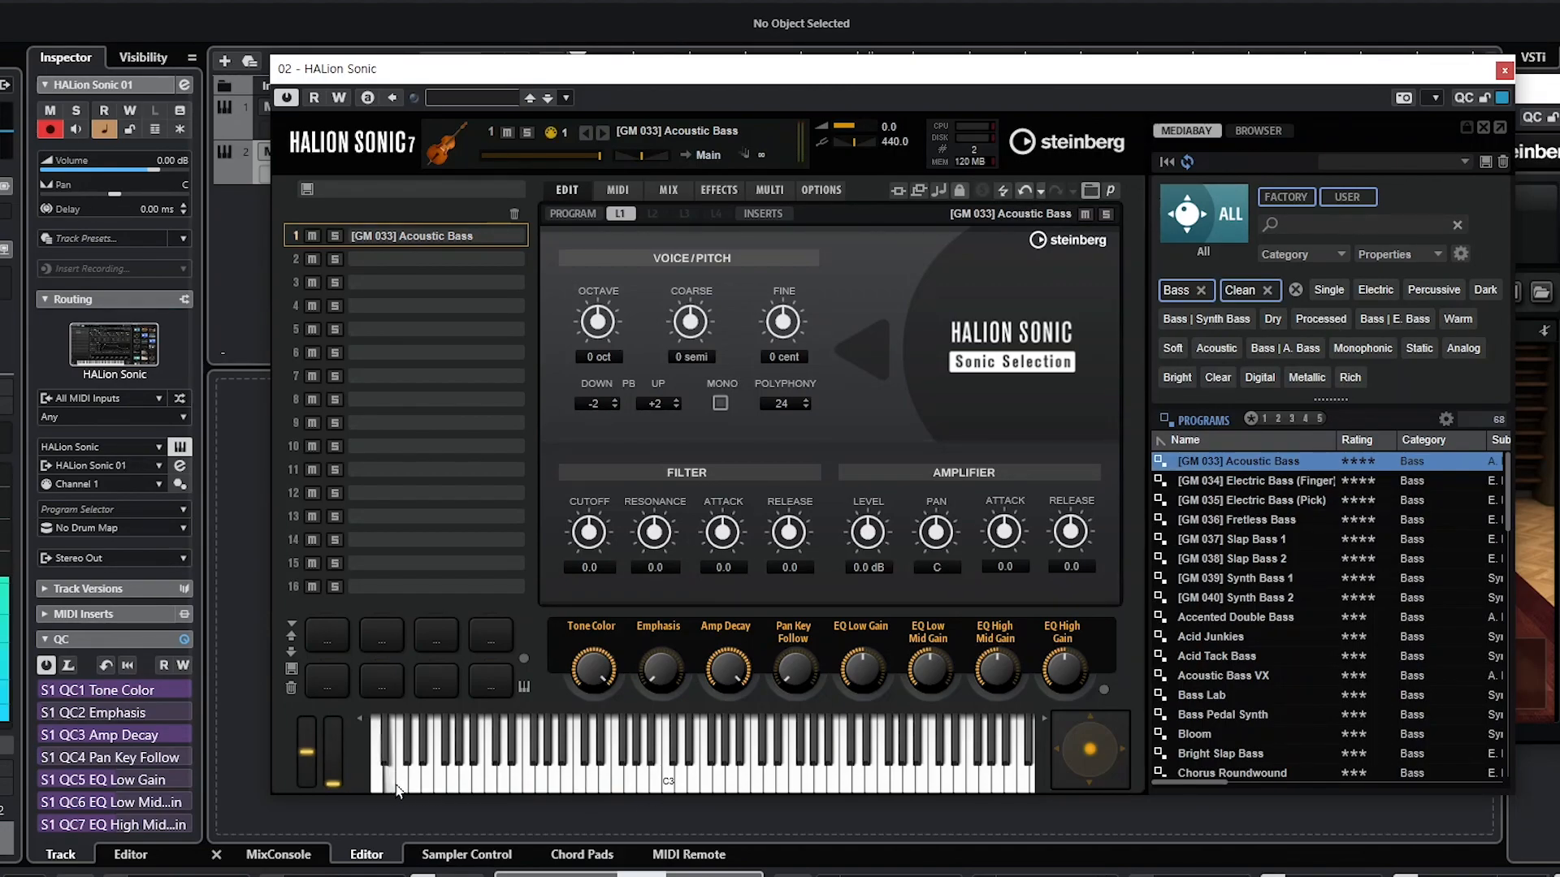
click(398, 788)
click(398, 788)
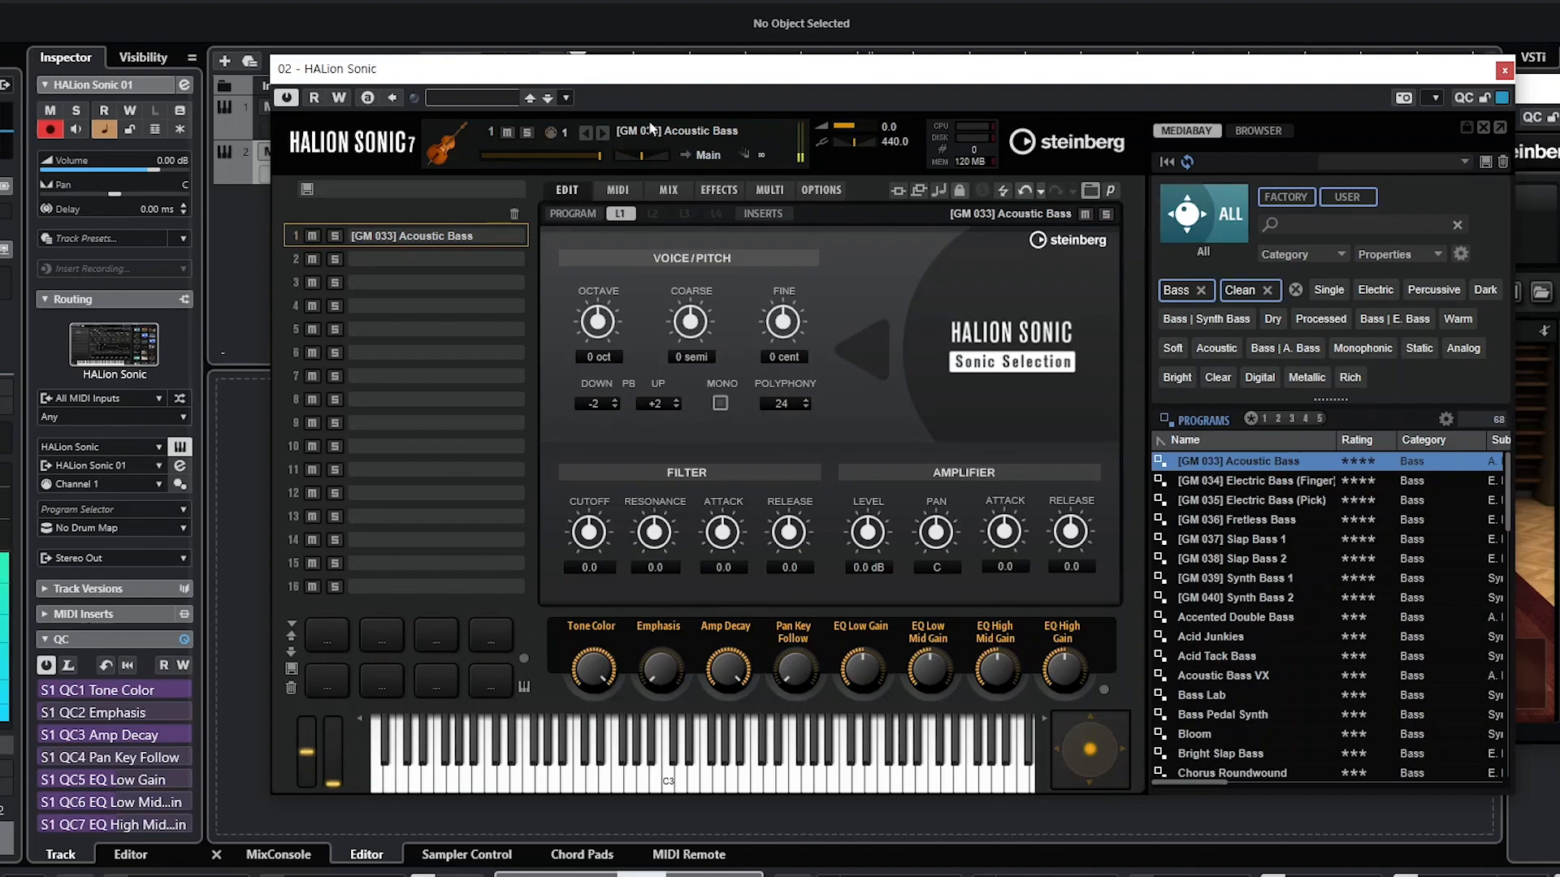
drag(680, 72, 1559, 175)
drag(1096, 90, 1559, 162)
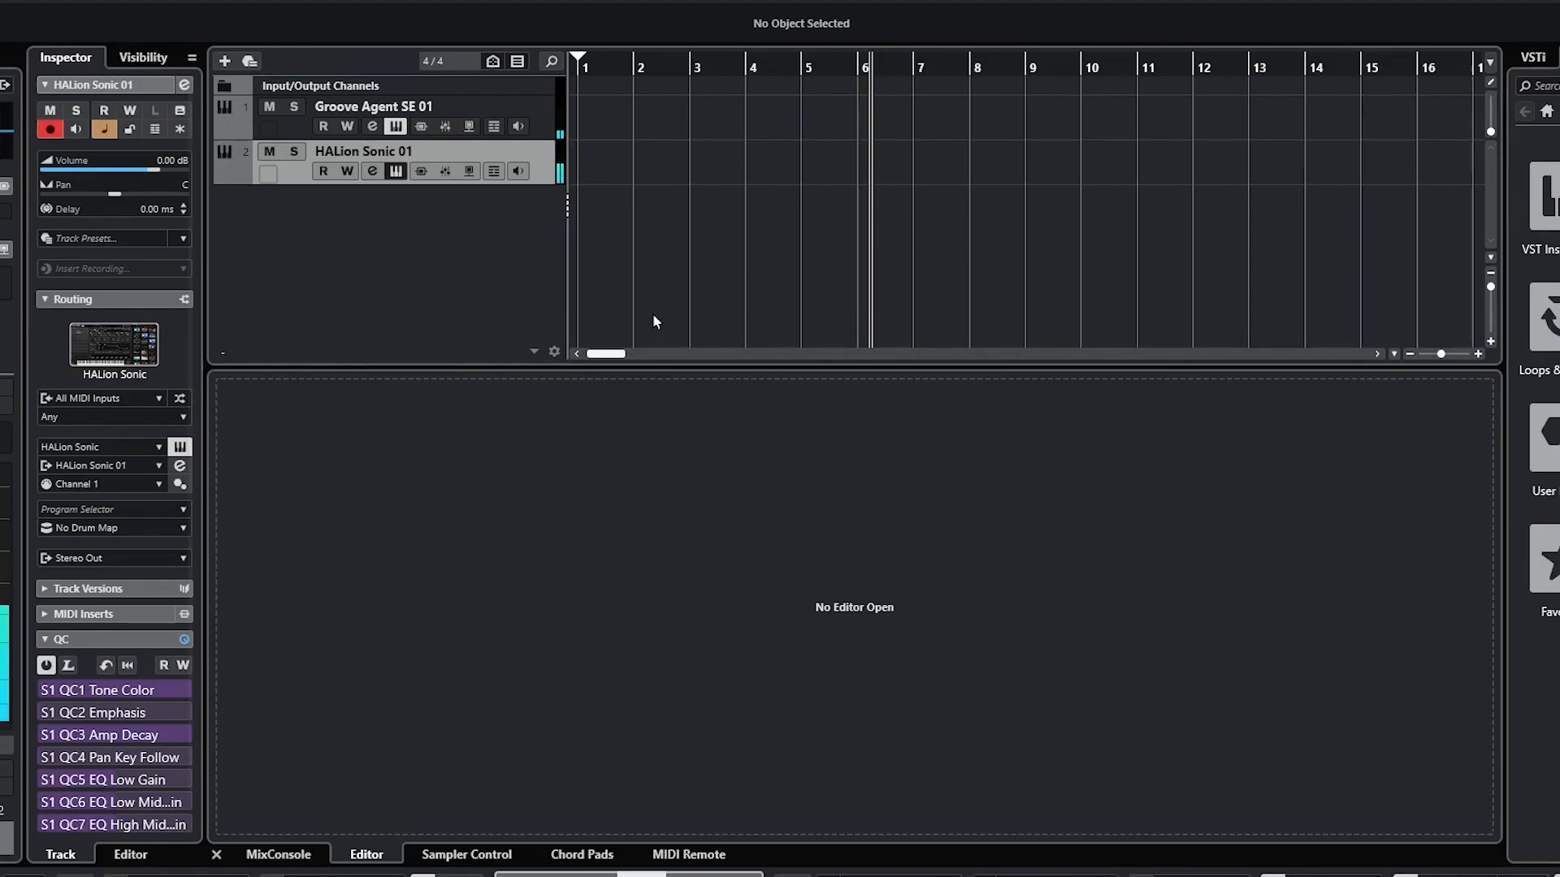
Step: Create a four-bar kick part with eight C1 hits at maximum velocity in the Drum Editor
drag(592, 111, 815, 121)
click(36, 0)
click(73, 0)
drag(426, 146, 763, 146)
right_click(891, 268)
click(842, 268)
drag(707, 636, 425, 648)
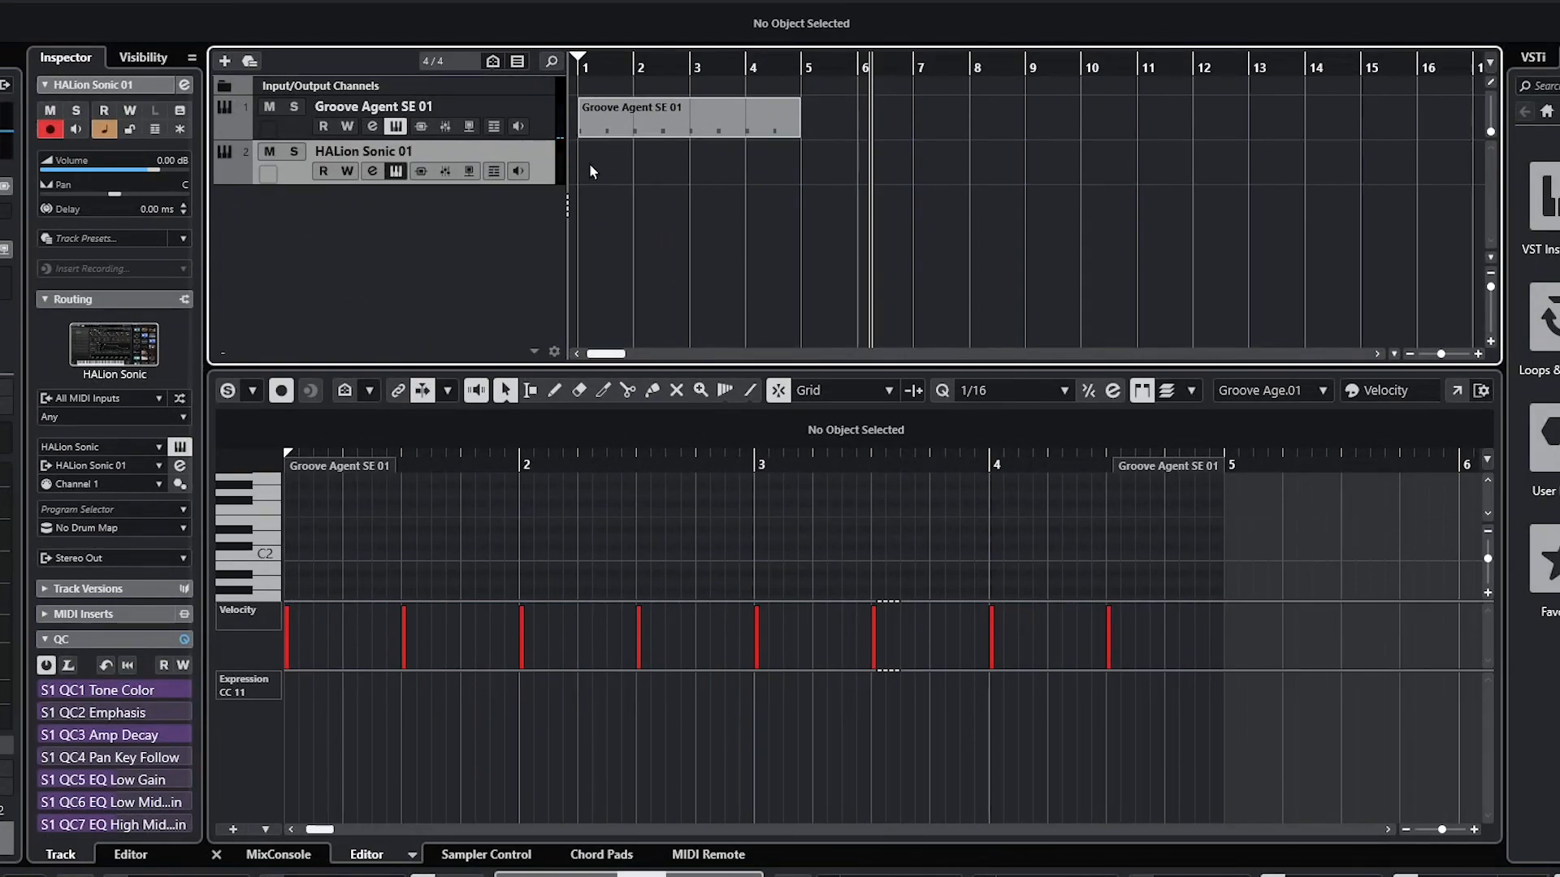
Step: Create a four-bar bass part with a C1 note on each of bars 1–4
key(8)
drag(578, 165, 801, 172)
right_click(384, 561)
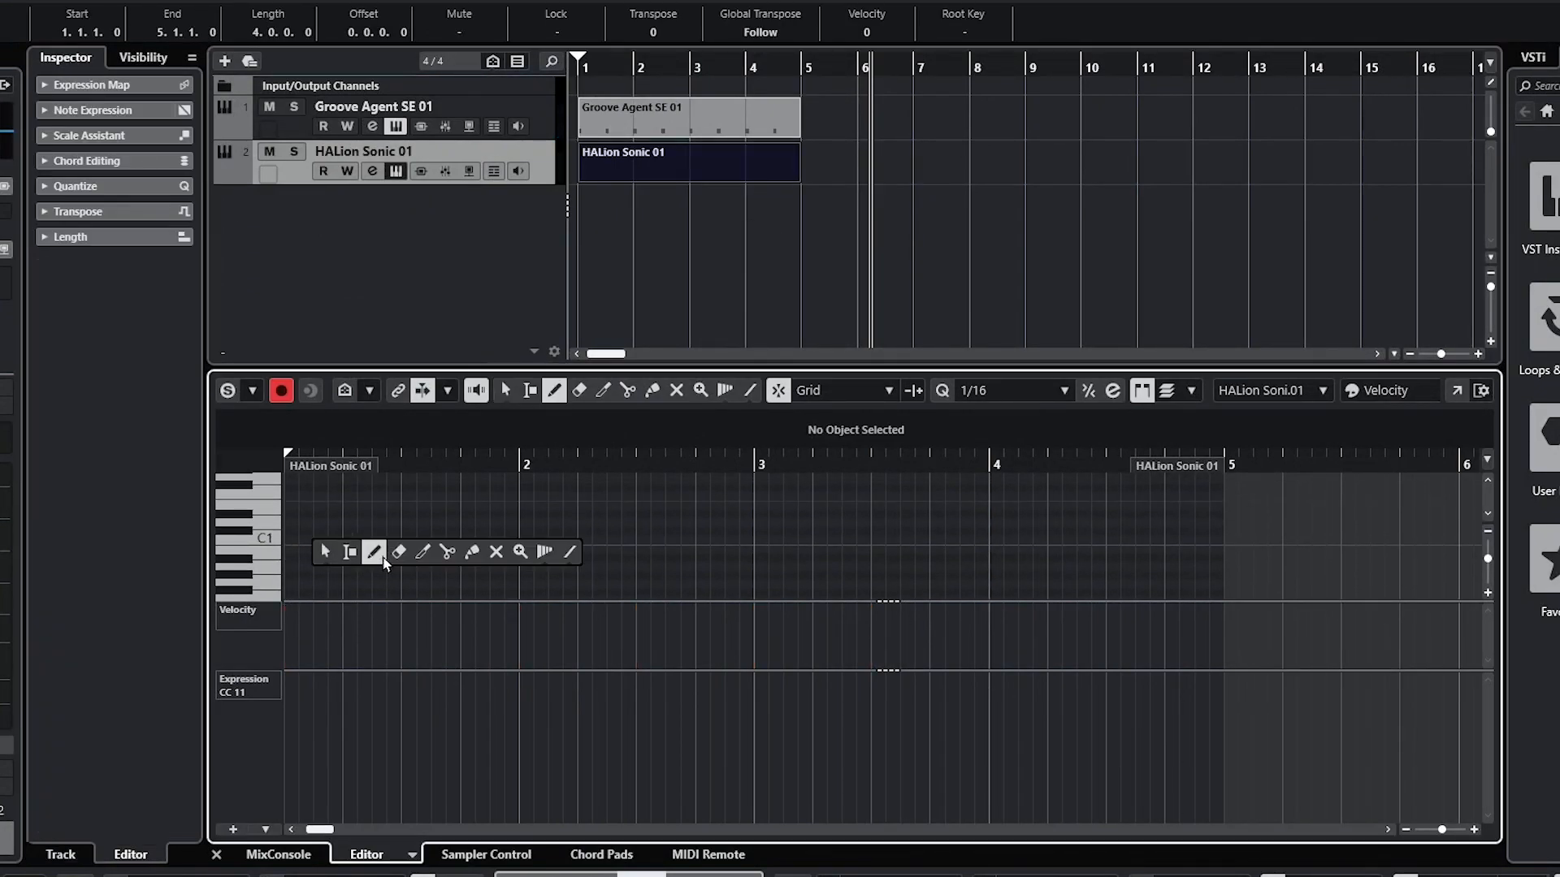
click(384, 560)
drag(286, 540, 342, 540)
drag(521, 539, 577, 539)
drag(755, 539, 812, 539)
drag(991, 539, 1048, 536)
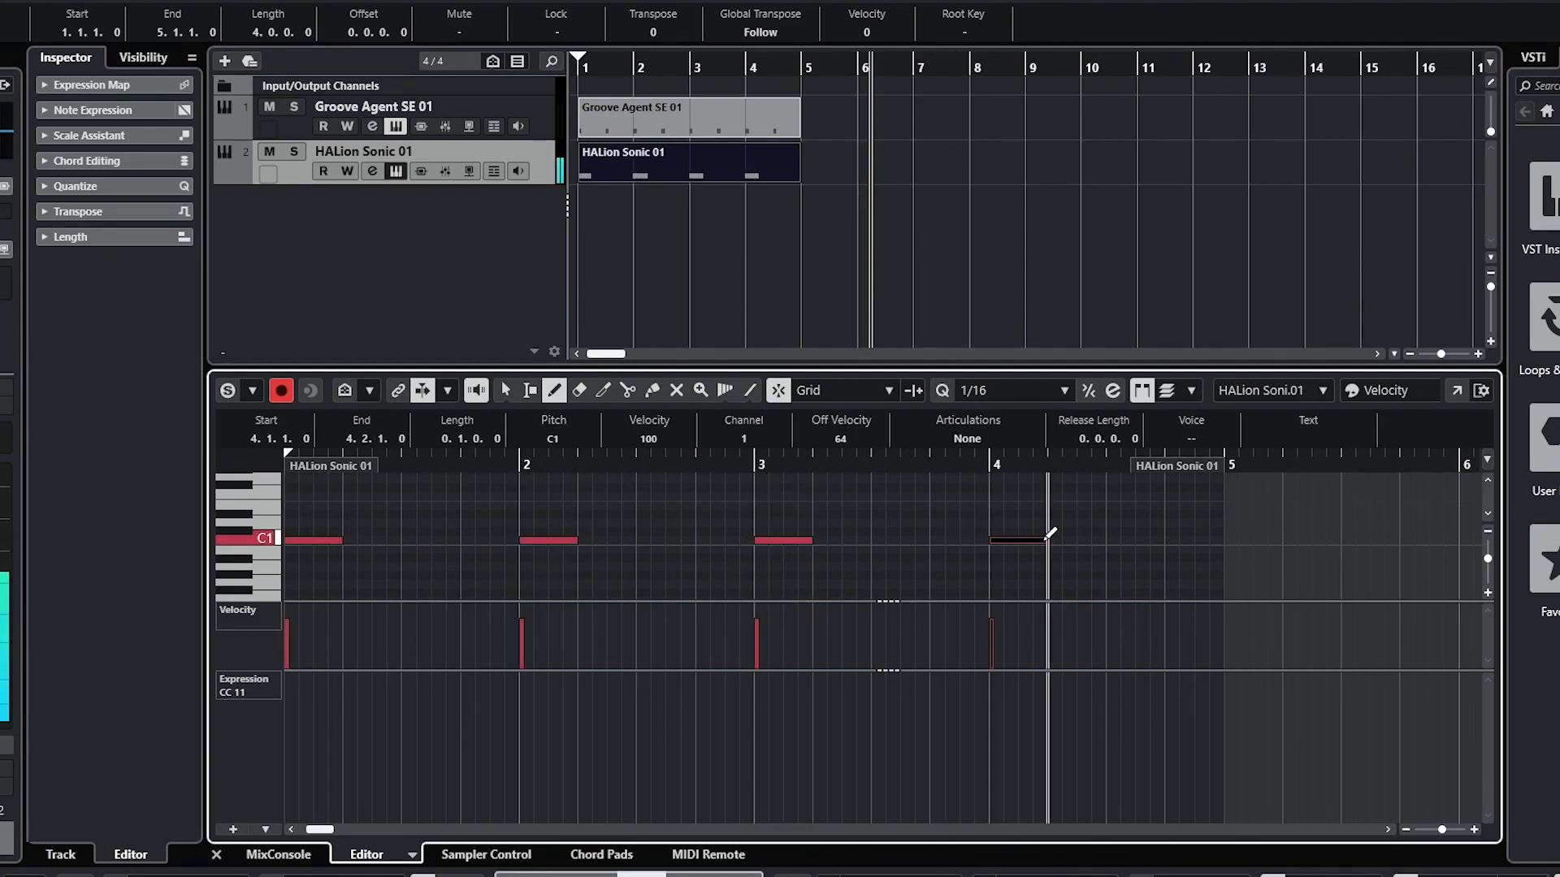
key(1)
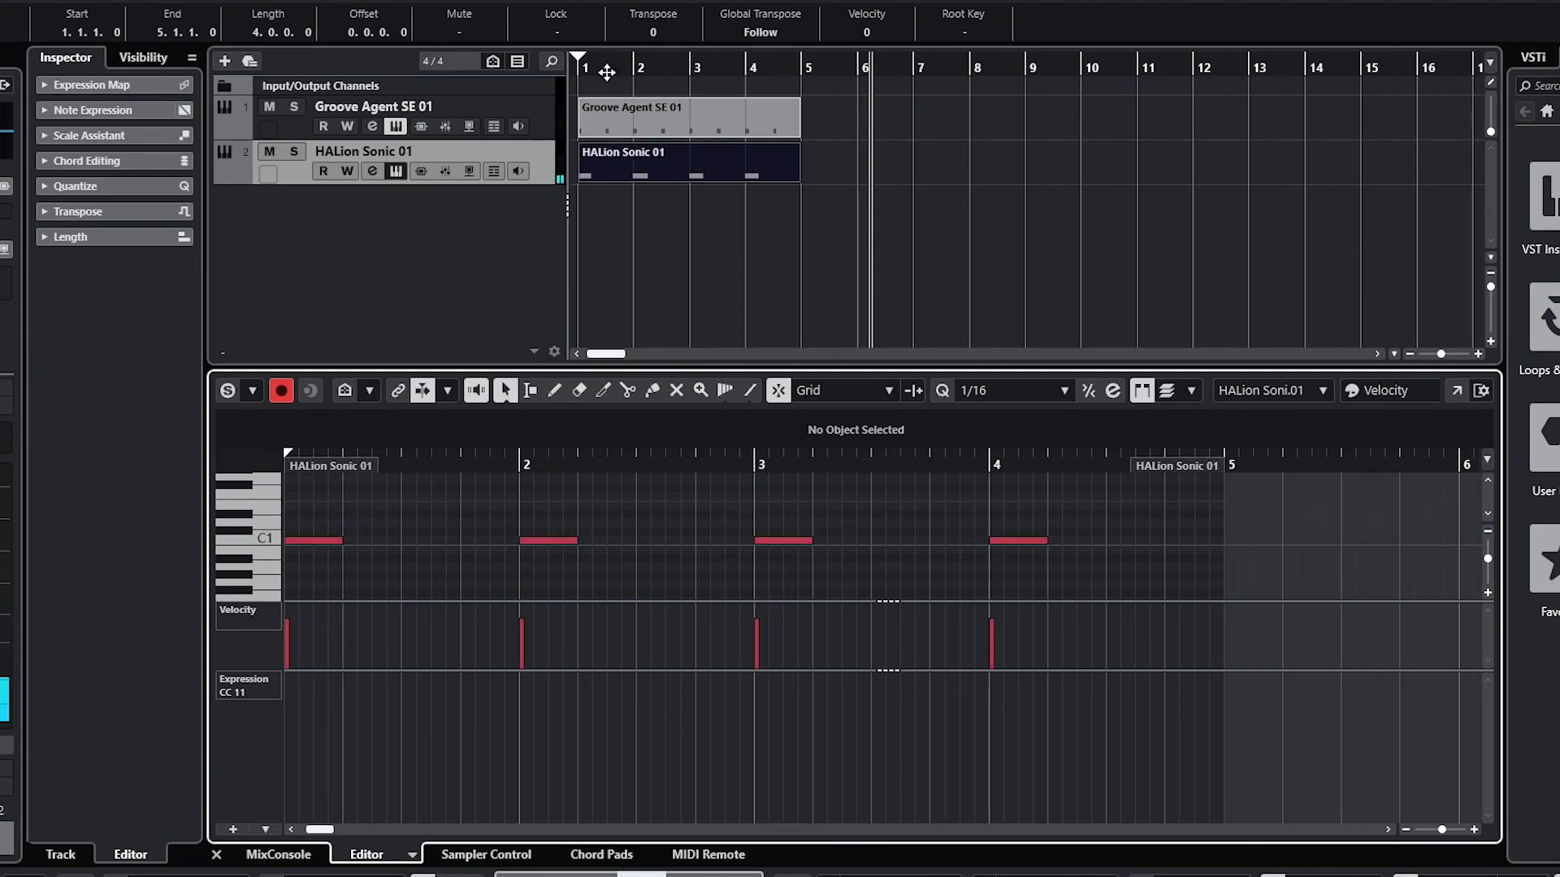
Step: Play back the kick and bass parts from bar 1
click(536, 256)
key(space)
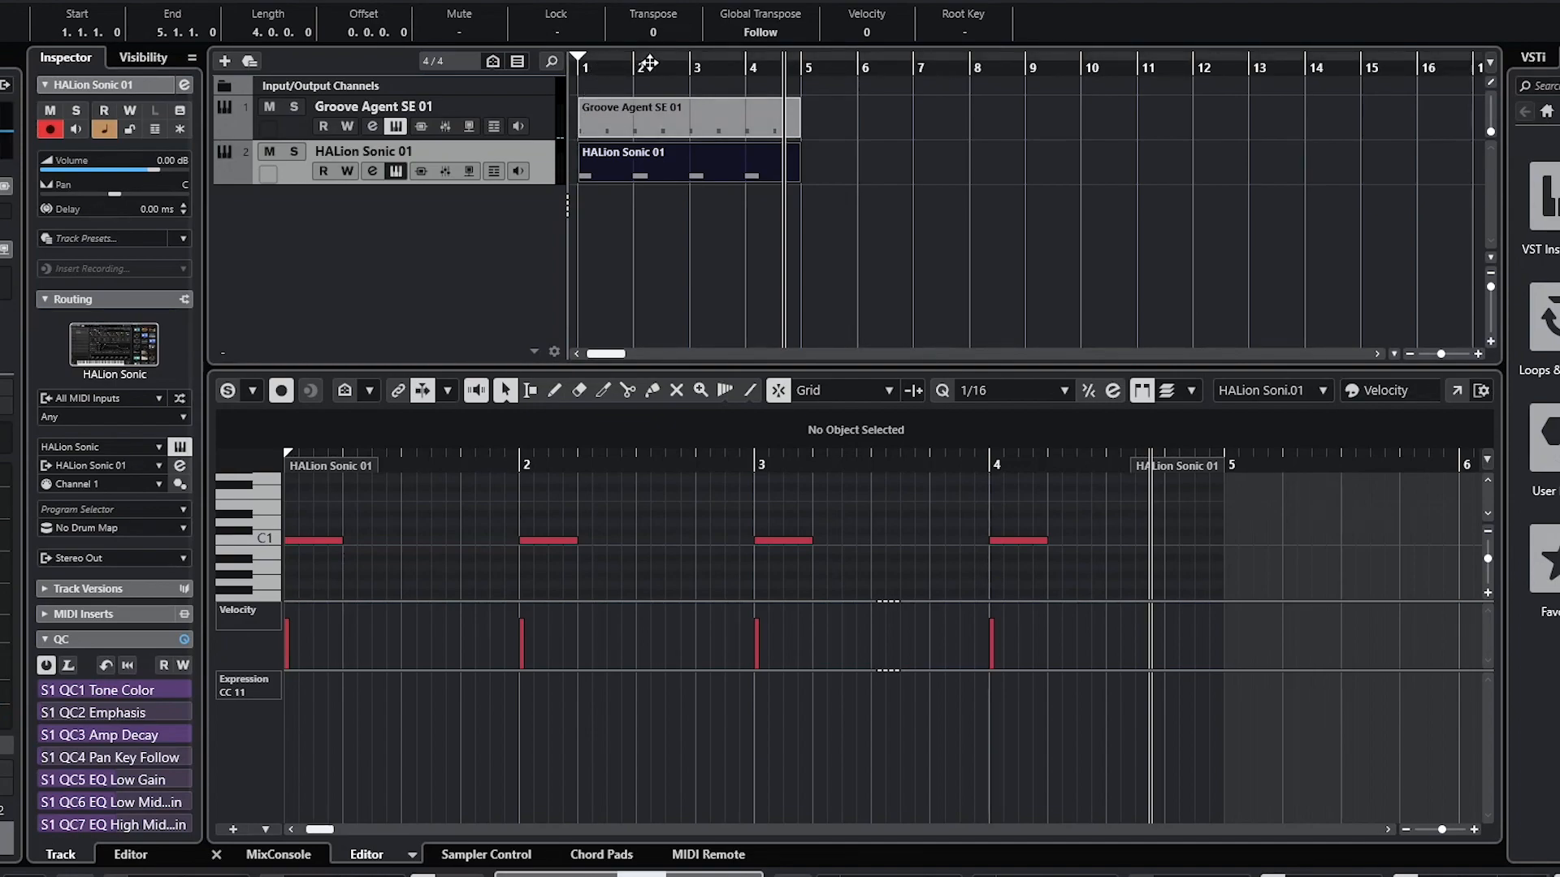
click(590, 67)
click(572, 65)
key(space)
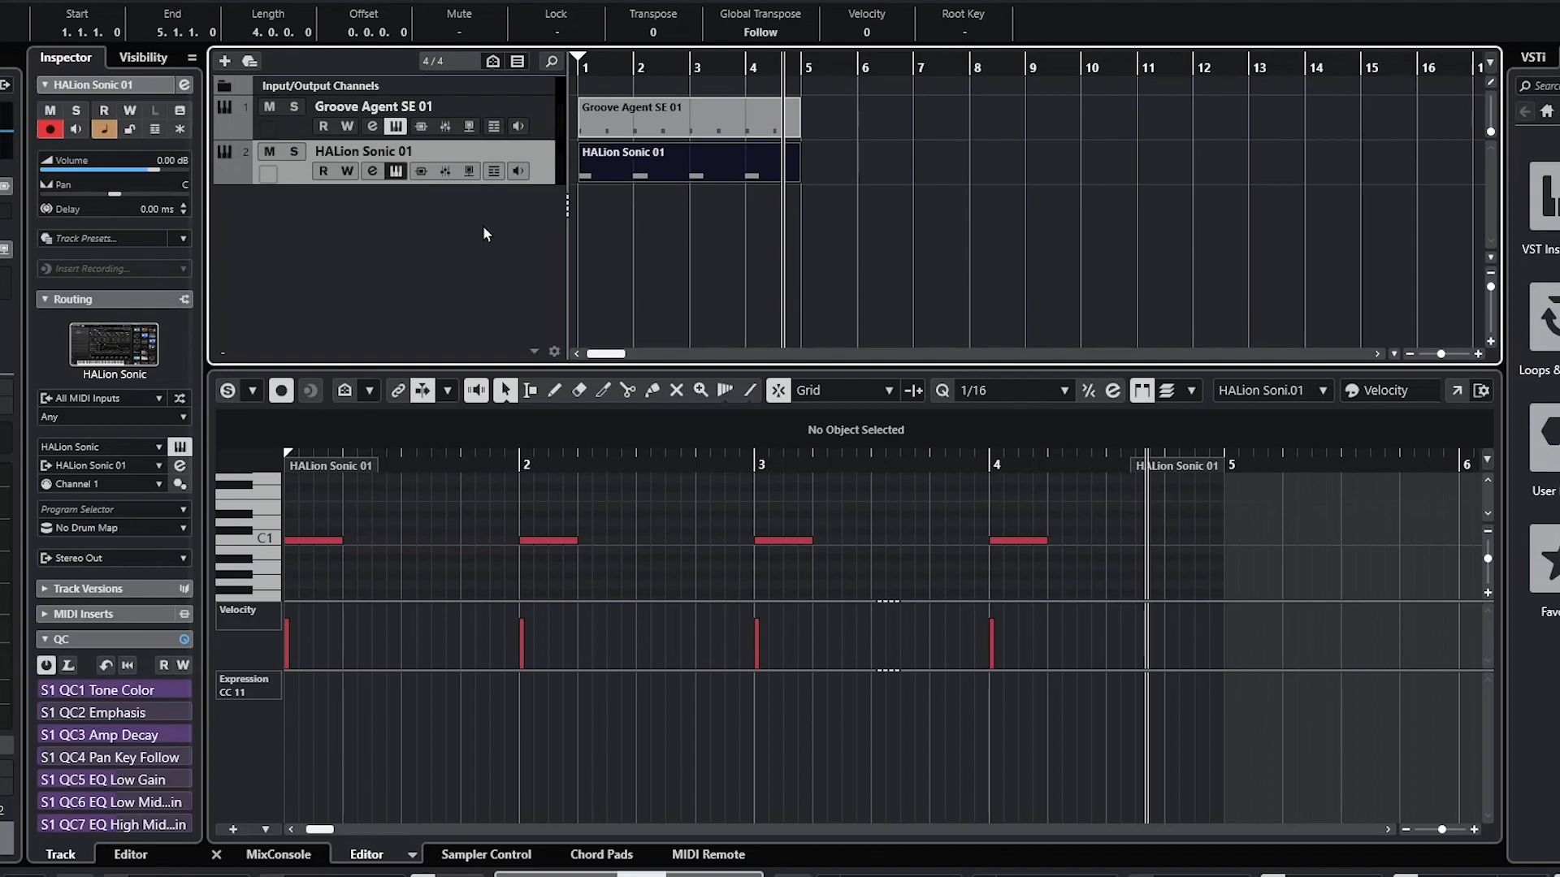
Step: Insert FabFilter Pro-C 2 on the HALion Sonic bass track and expand its side-chain section
click(3, 467)
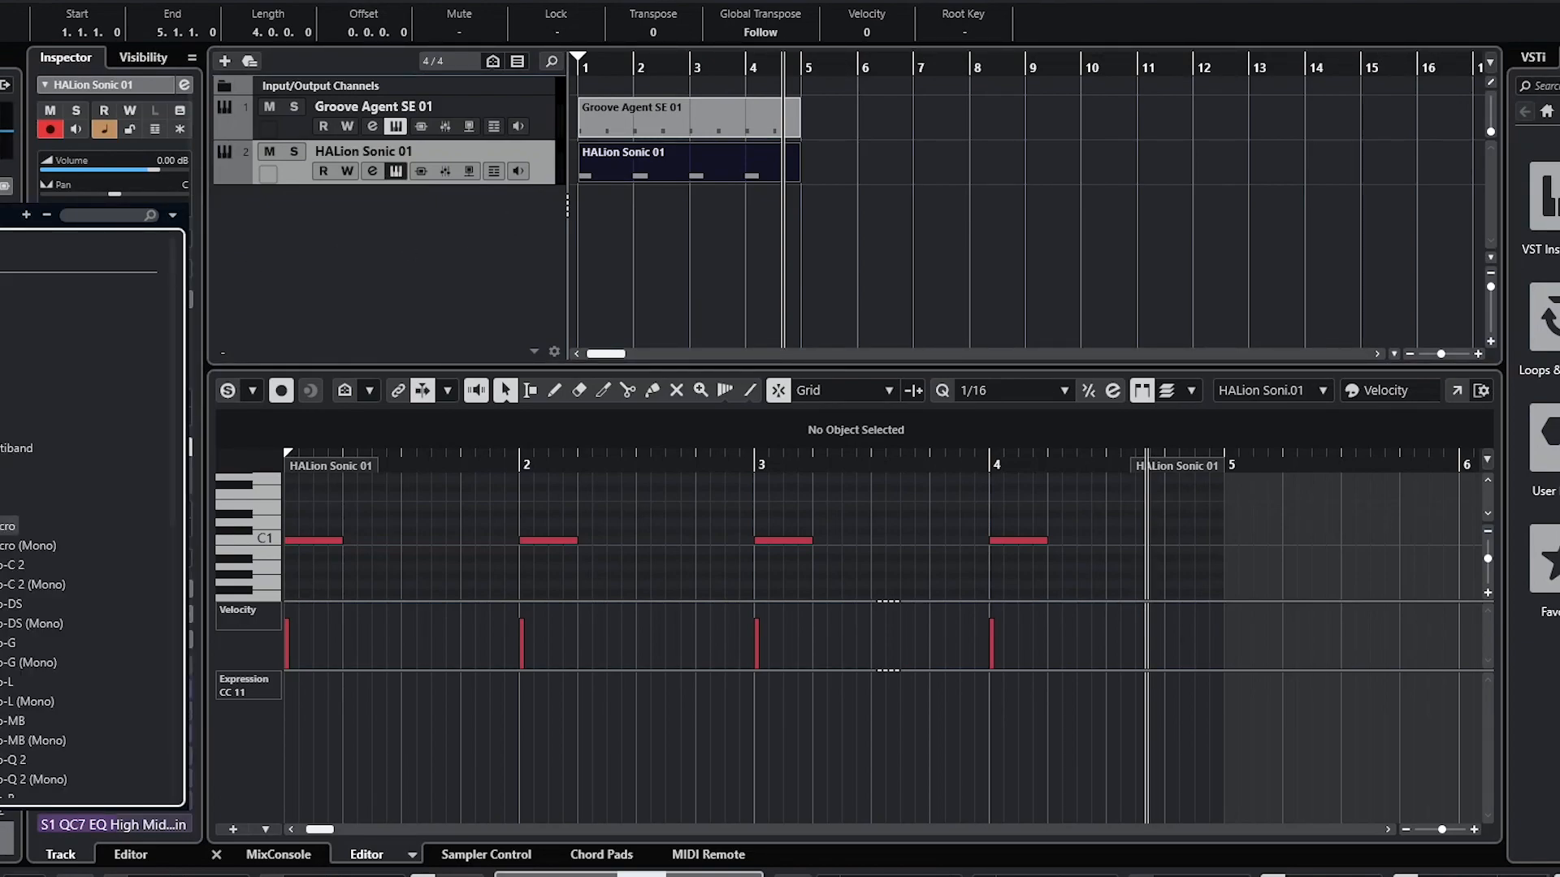
double_click(7, 566)
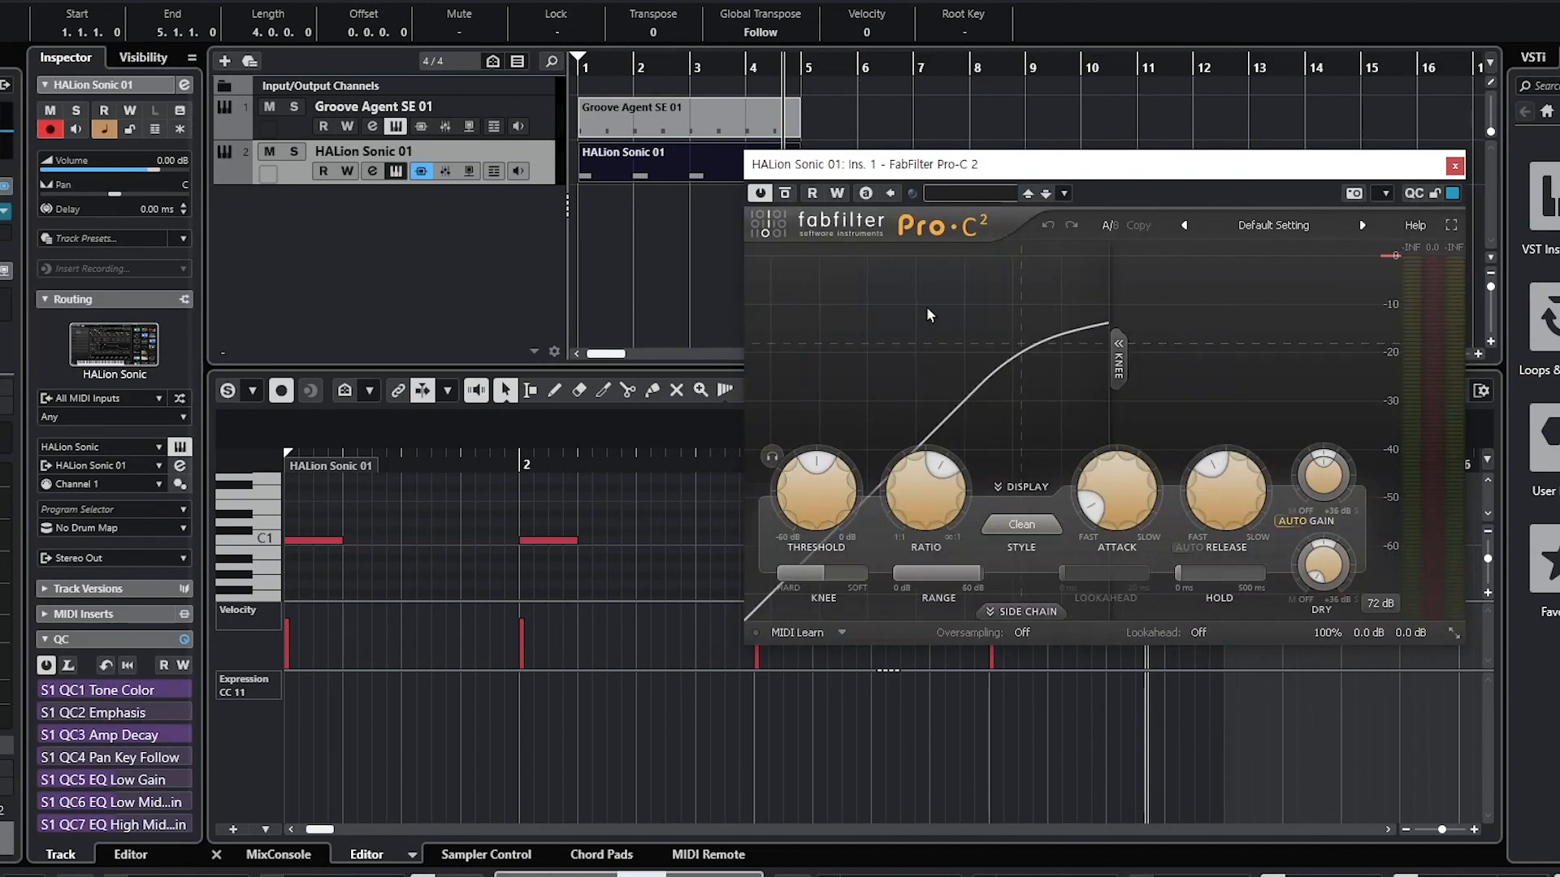
click(1025, 611)
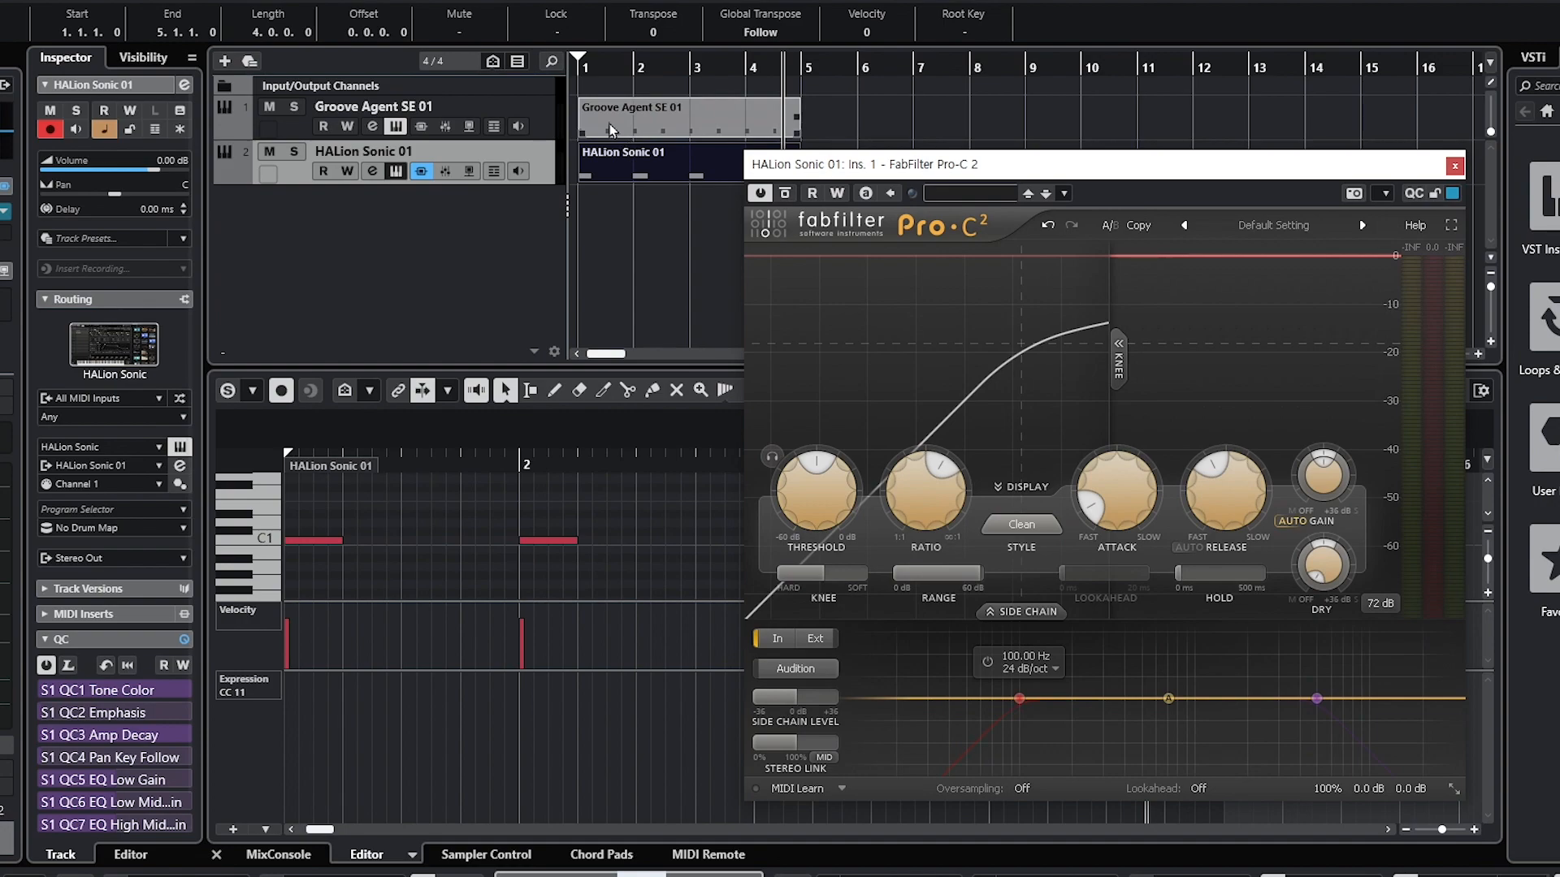
Step: Turn on the side-chain high-pass and low-pass filters
mouse_move(1017, 700)
mouse_move(1022, 708)
click(987, 662)
click(1285, 662)
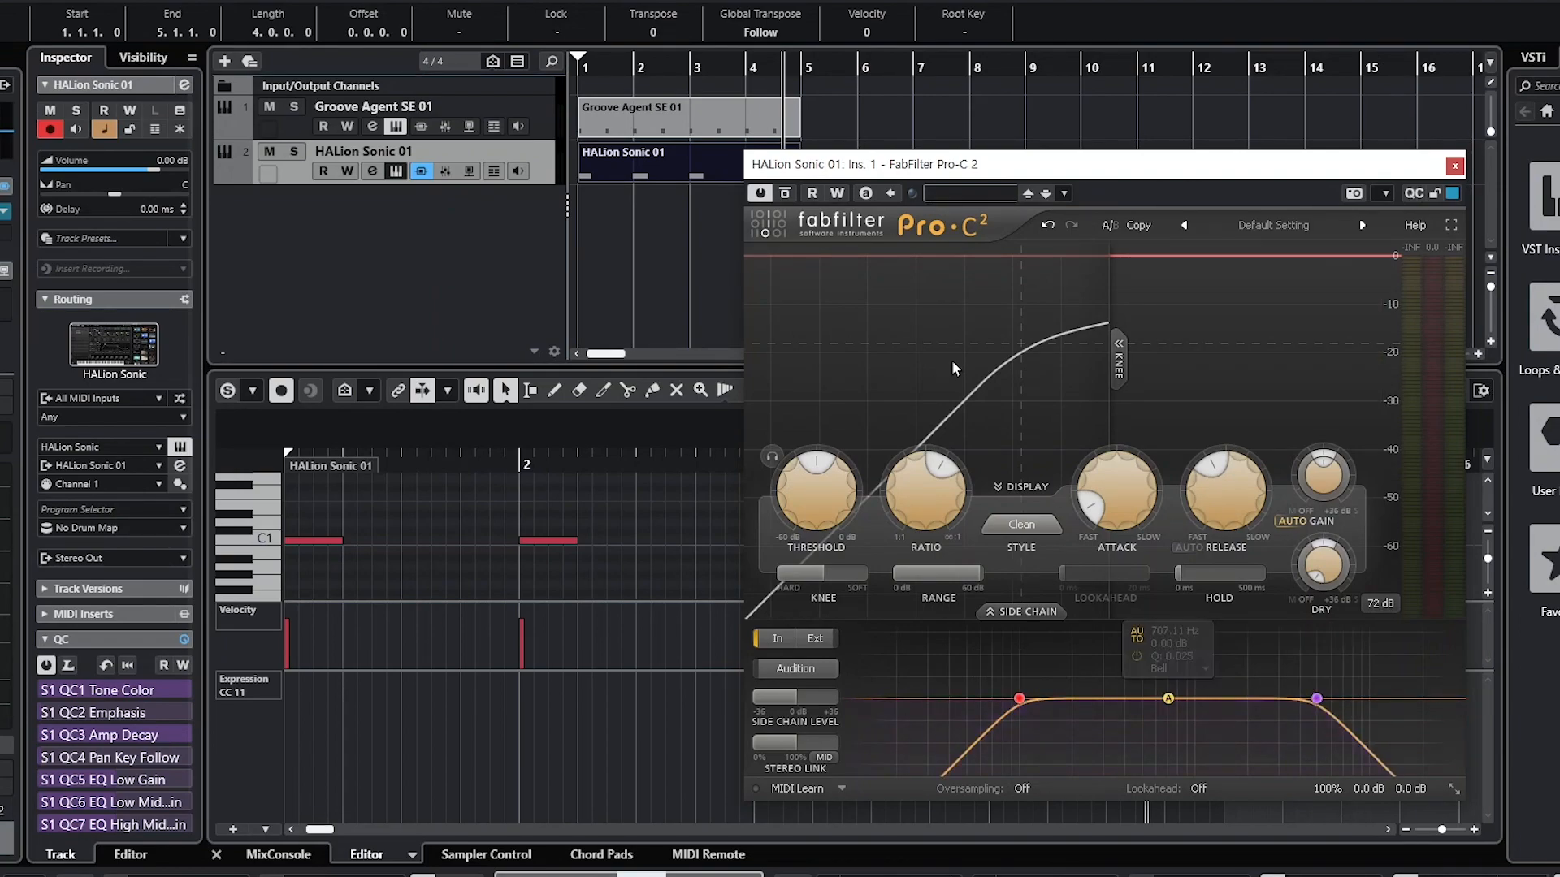
Step: Play the project from near bar 1 to hear the compression
click(611, 67)
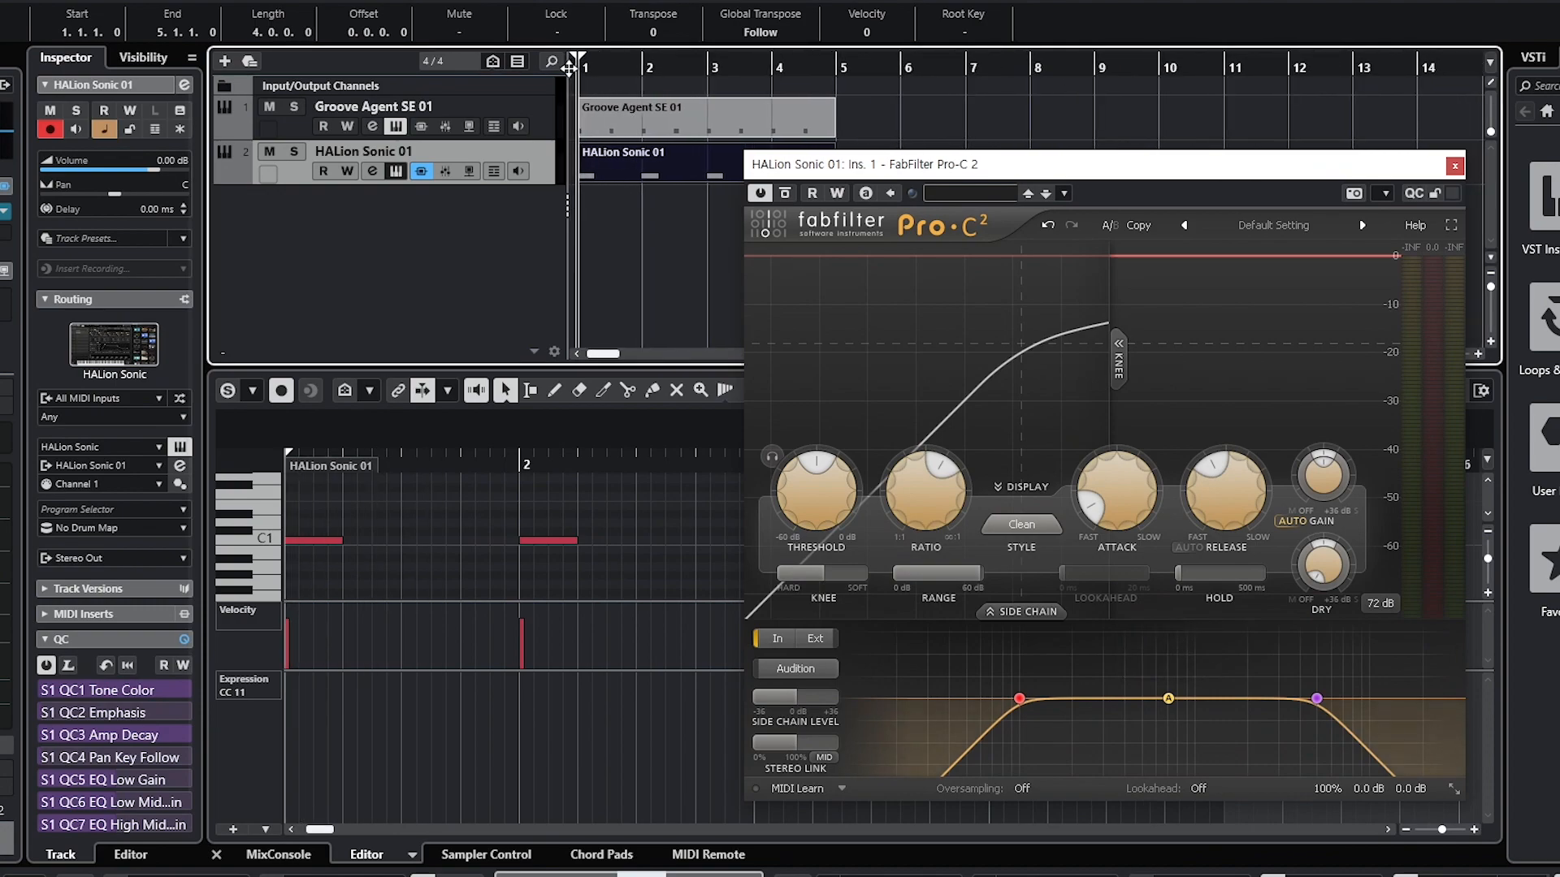
key(space)
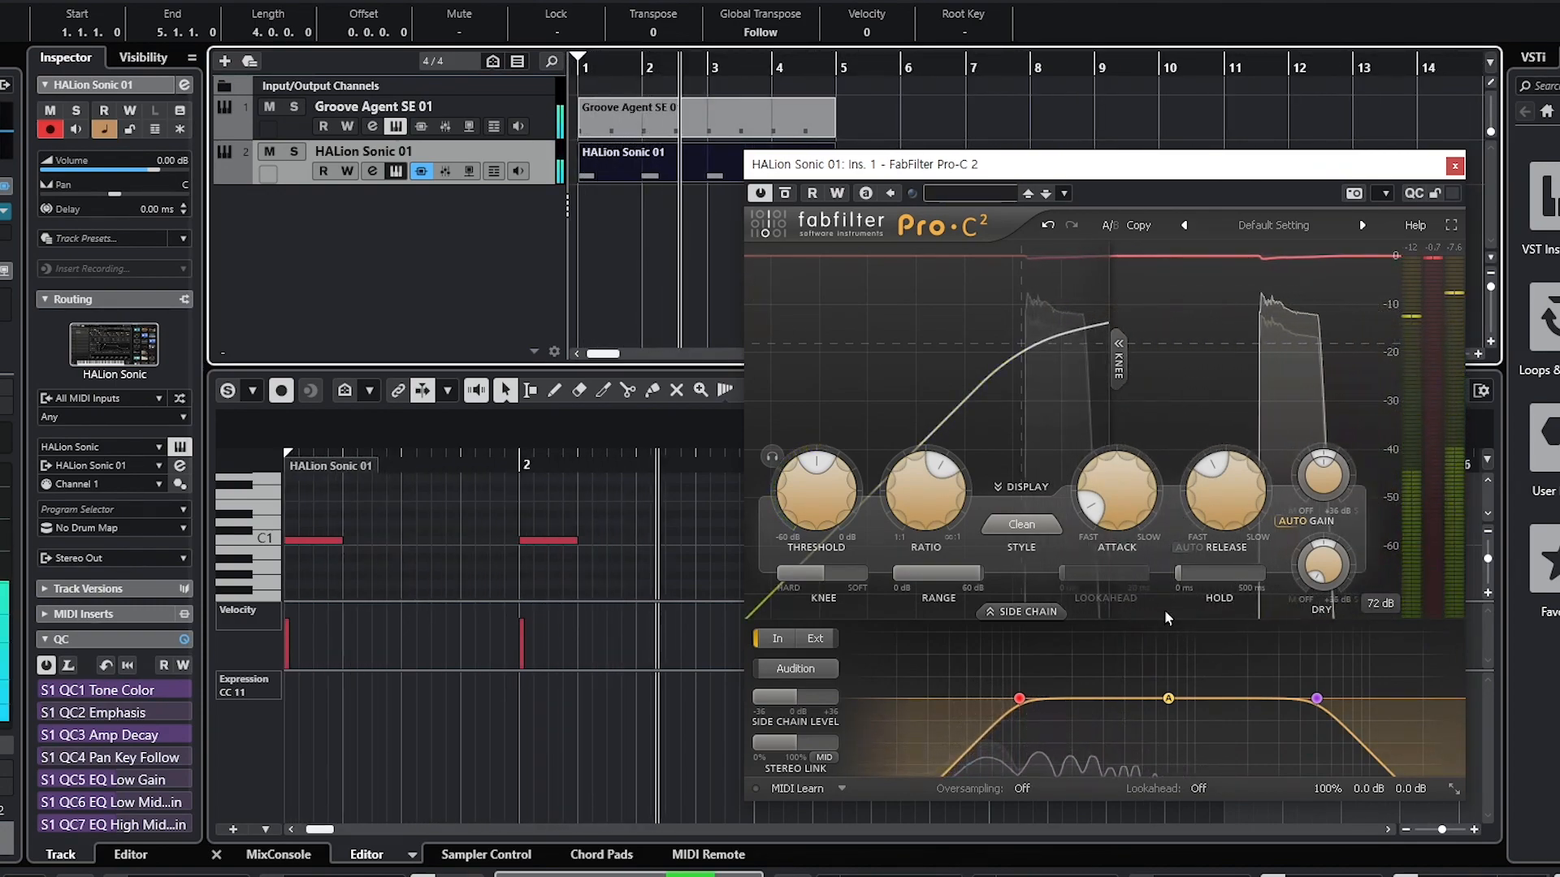
key(space)
mouse_move(1199, 510)
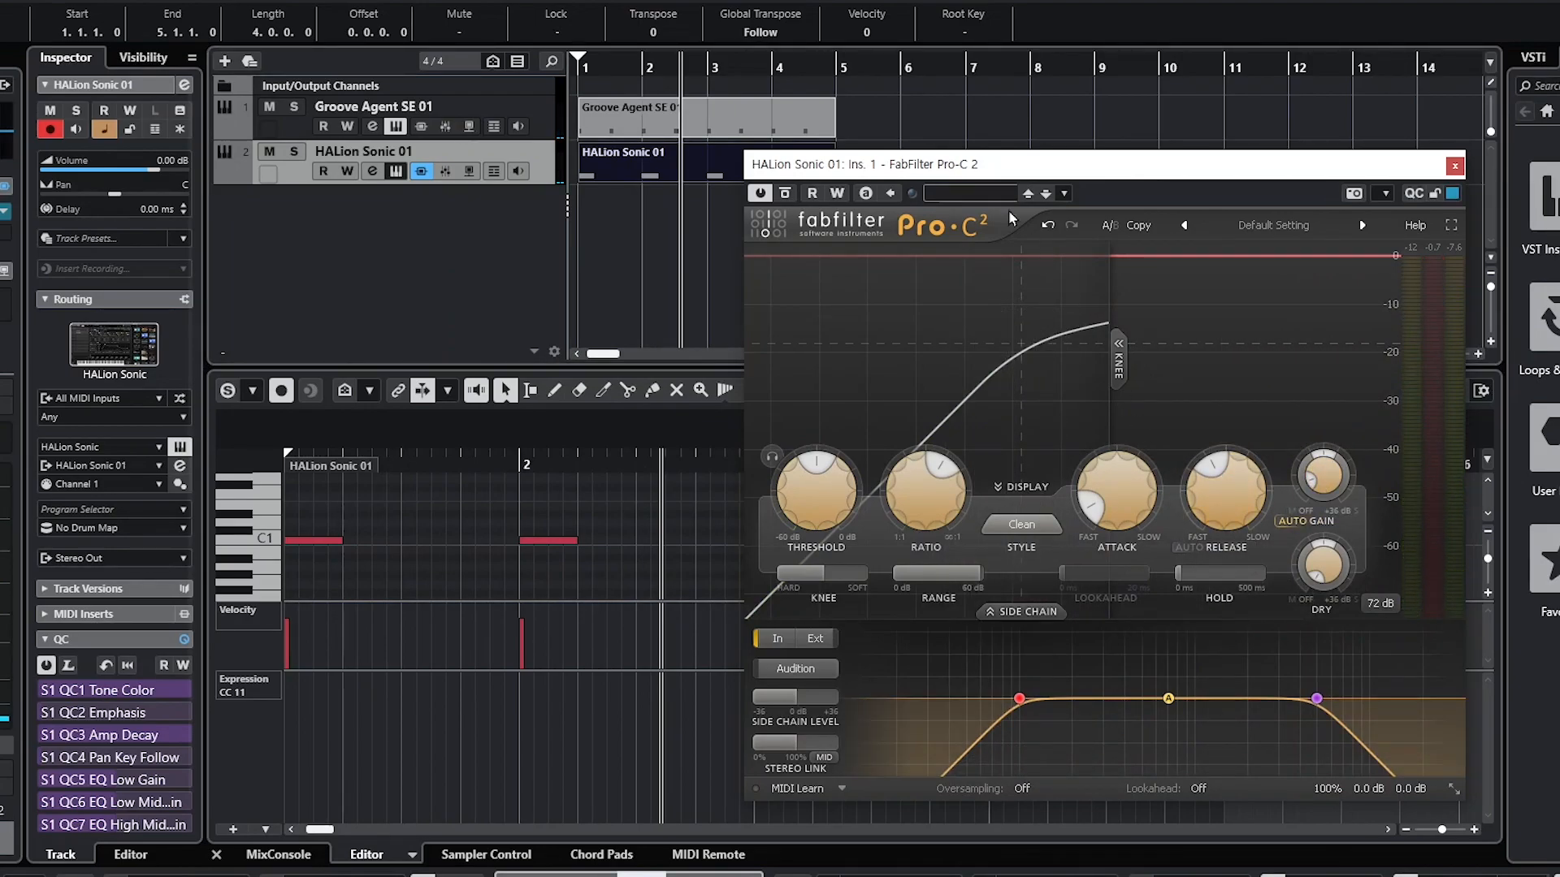
key(space)
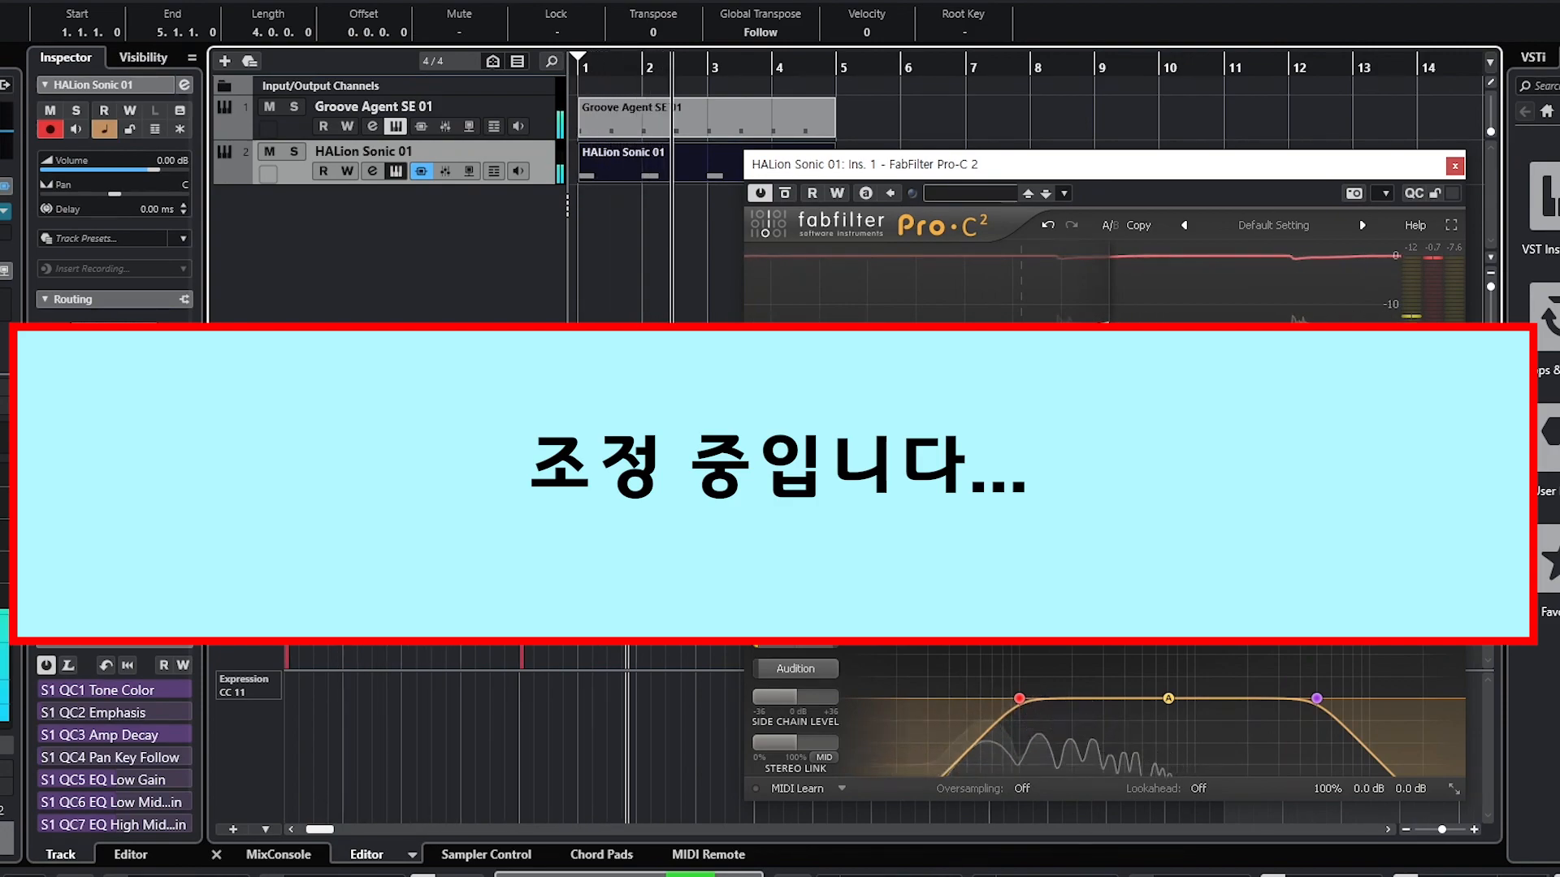
Step: Drag the side-chain low-cut to about 50.7 Hz and pull the high-cut lower to narrow the band
drag(1019, 698, 967, 698)
drag(1317, 700, 1101, 699)
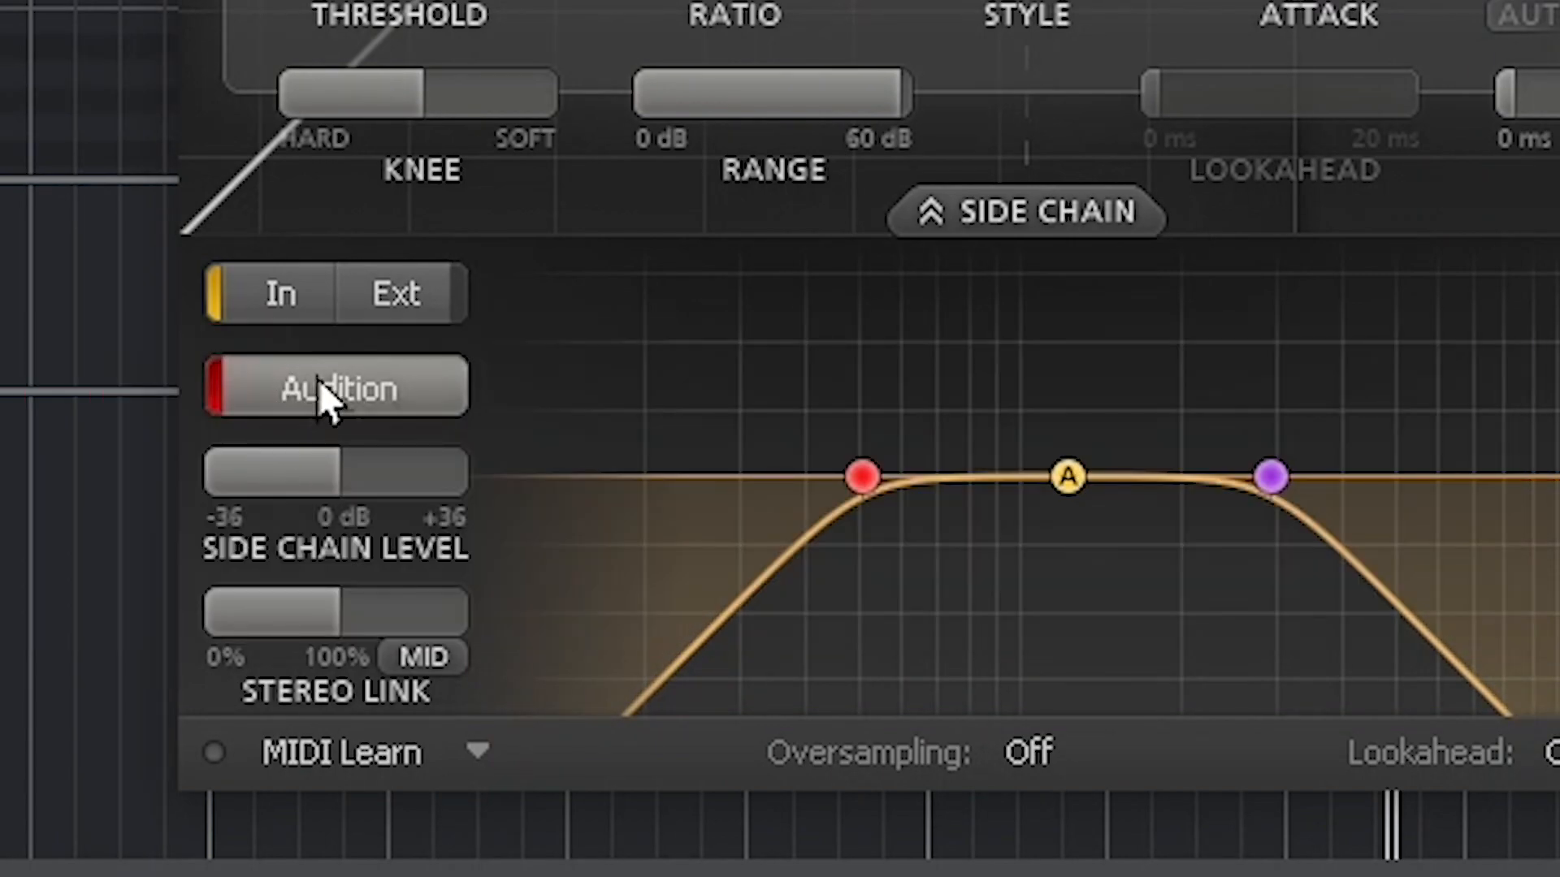
click(245, 404)
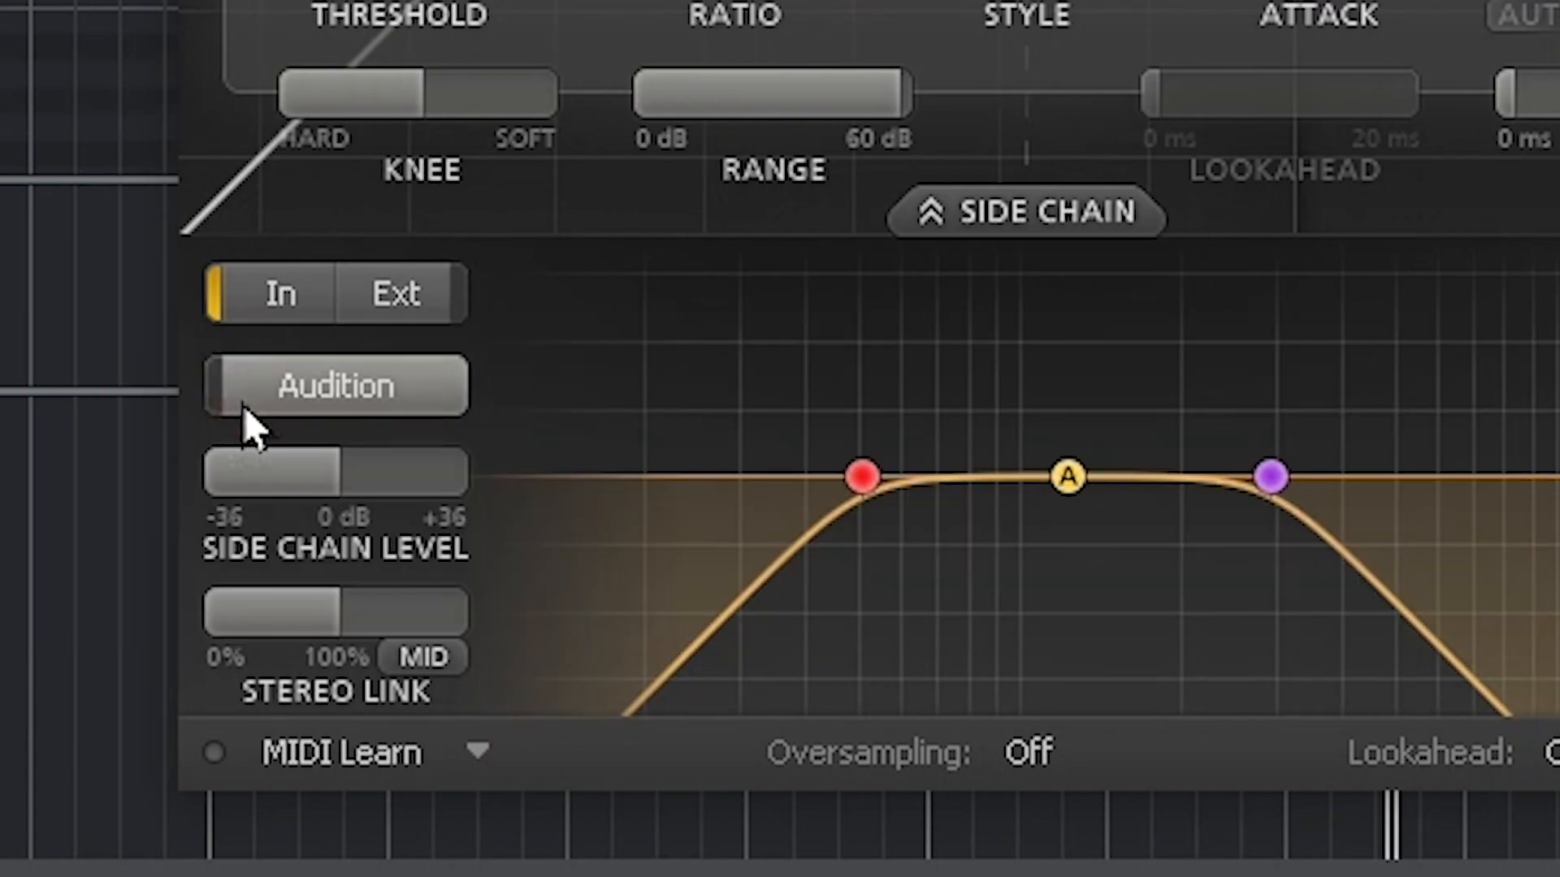
click(244, 403)
click(227, 403)
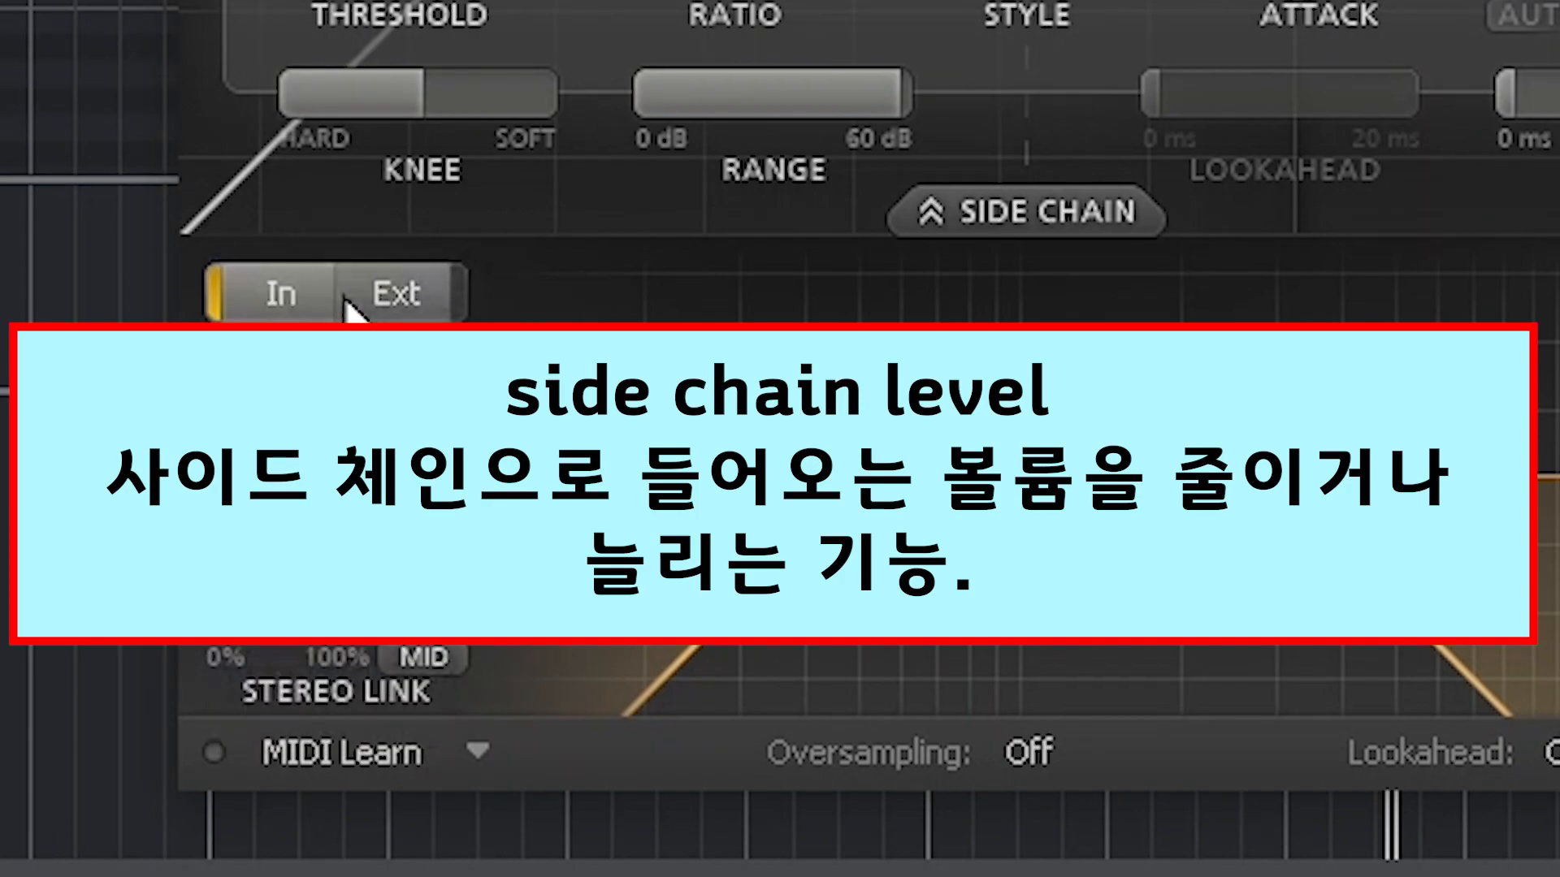
click(392, 301)
click(276, 302)
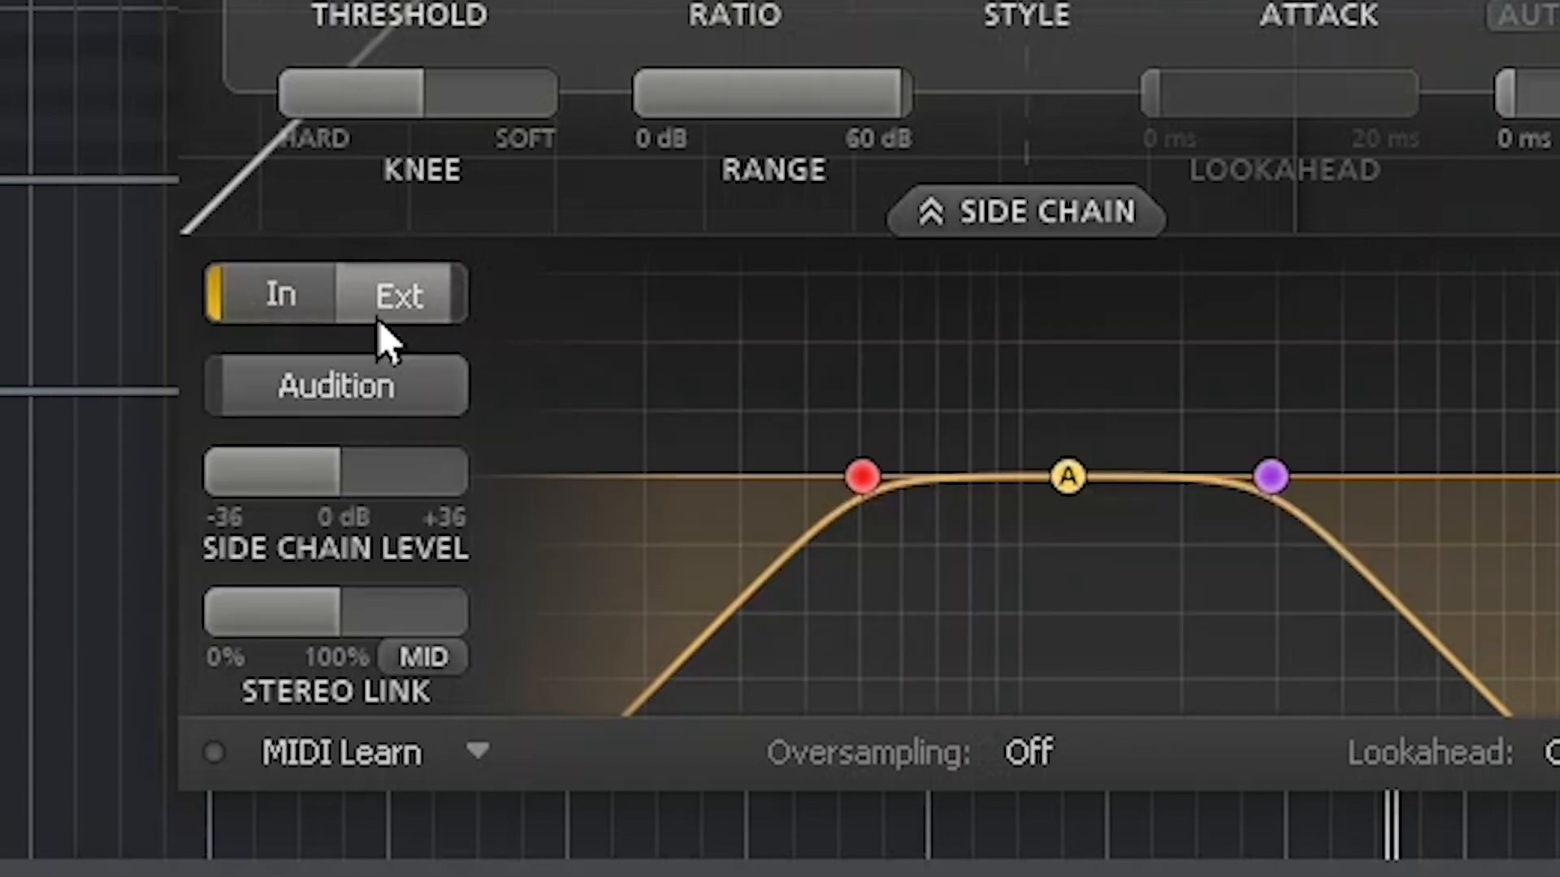
click(379, 319)
click(315, 317)
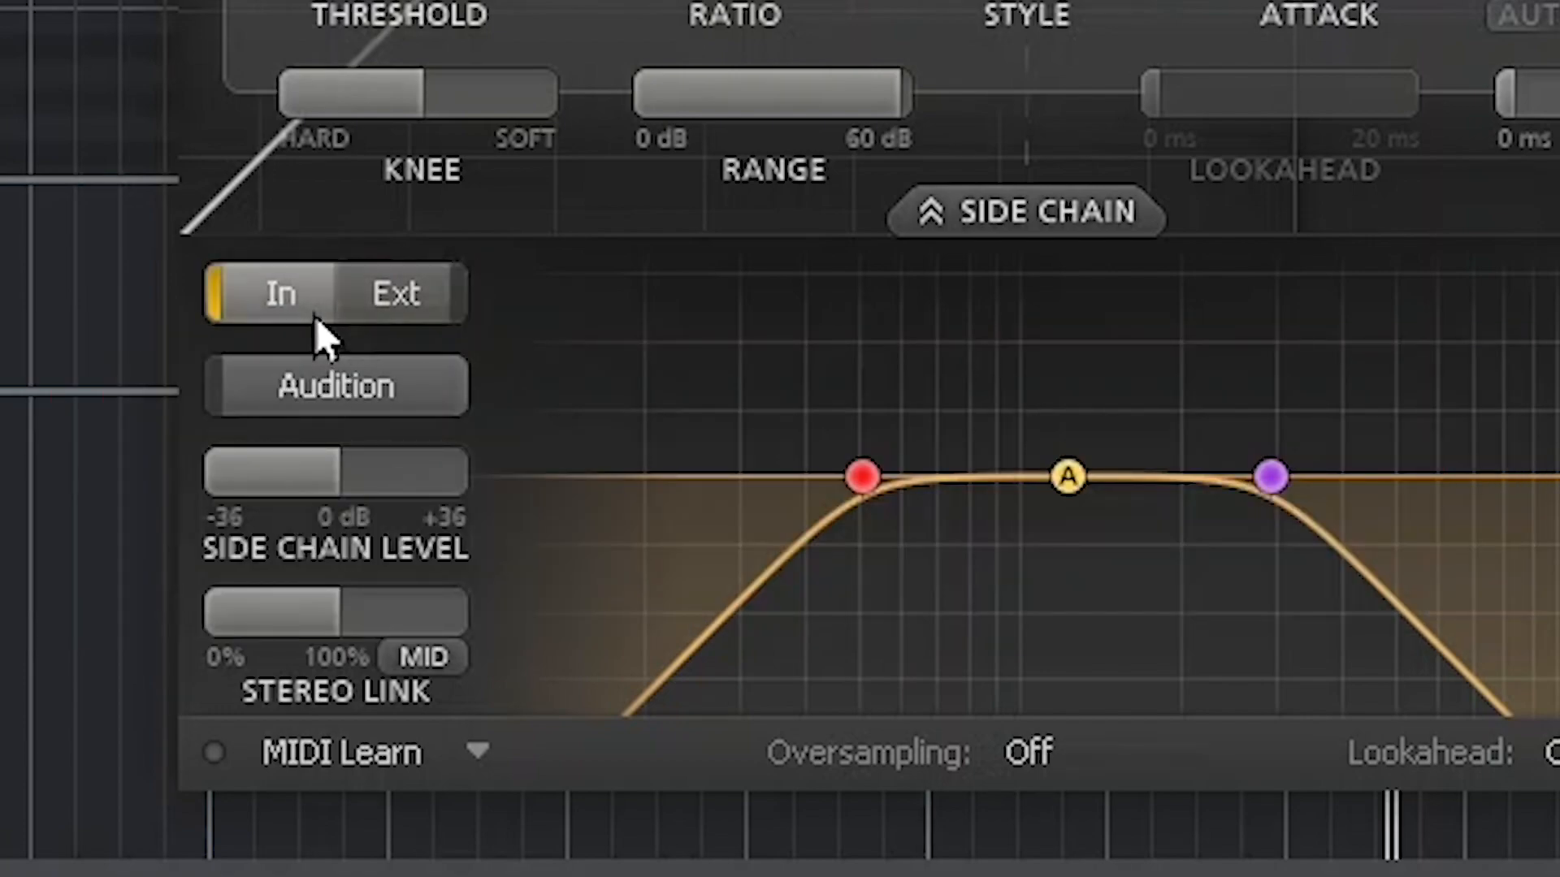
mouse_move(347, 476)
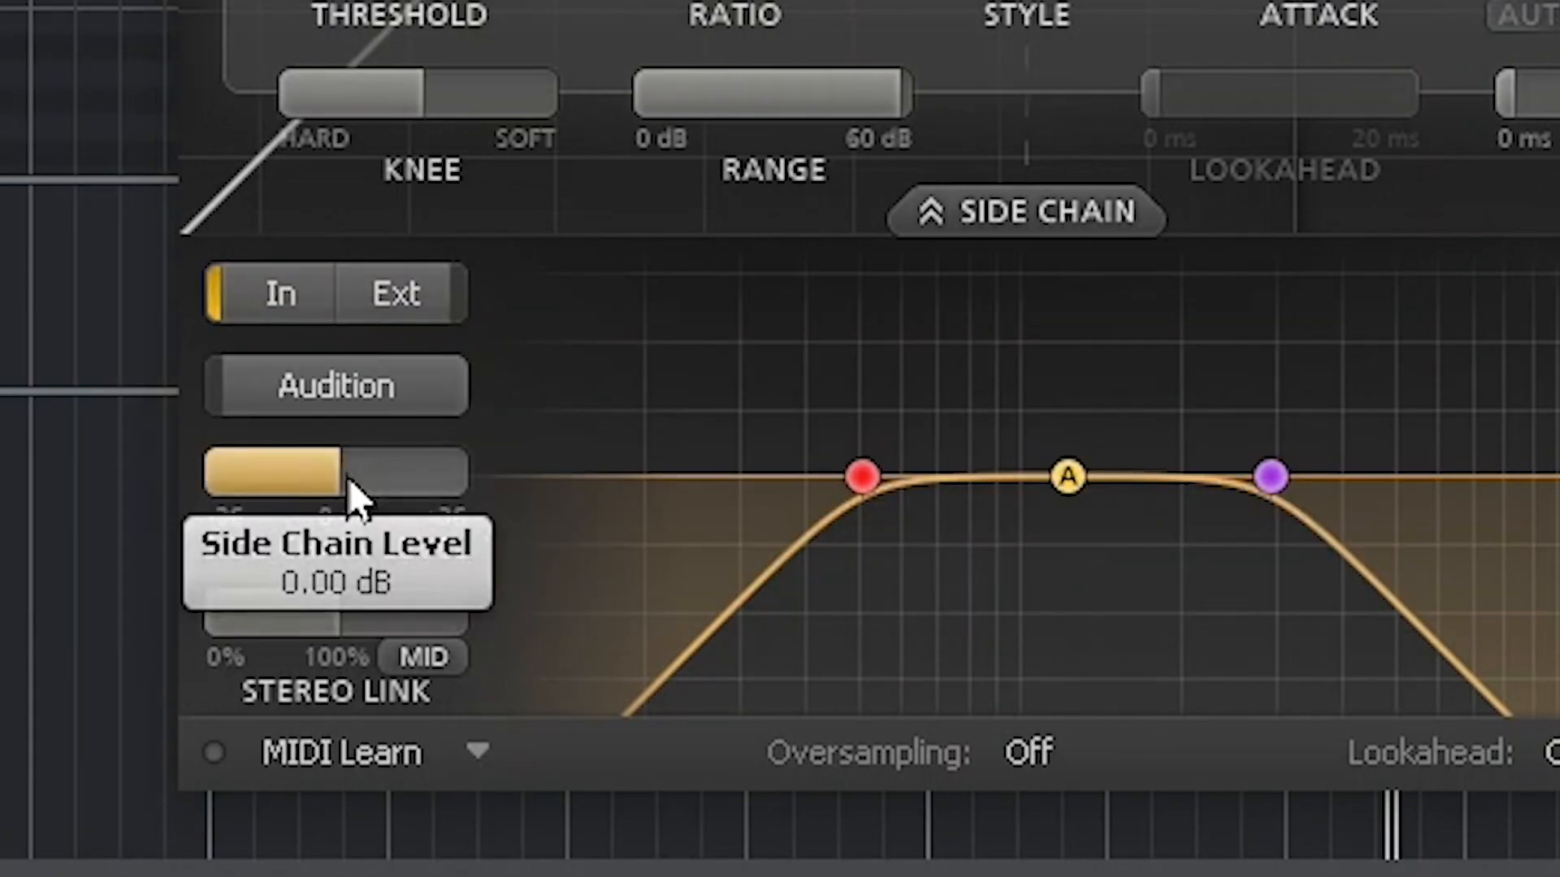
drag(348, 476, 398, 480)
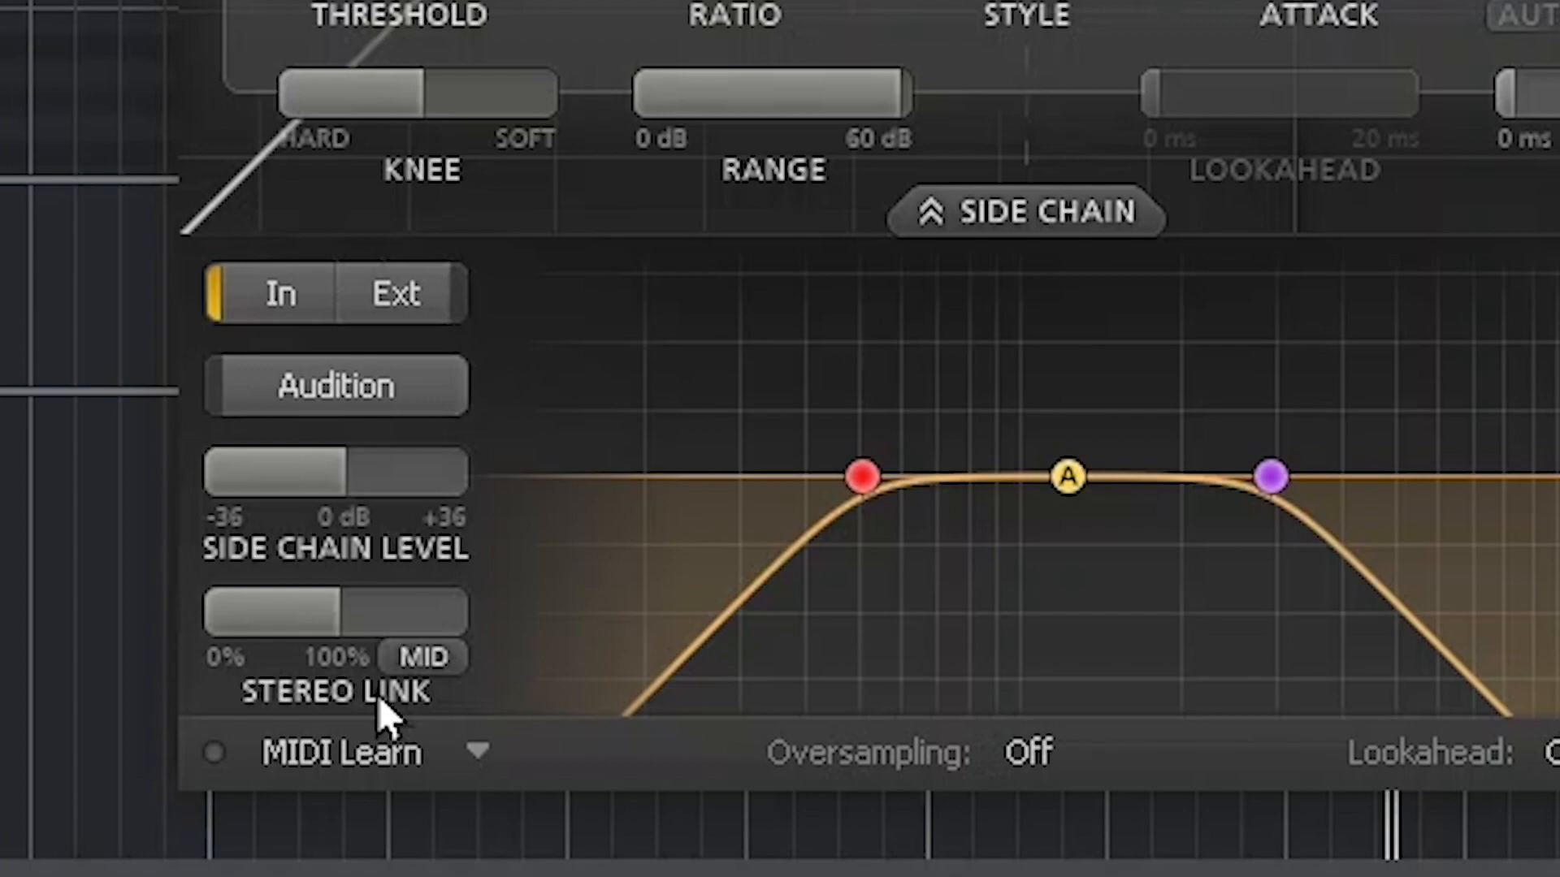
mouse_move(337, 598)
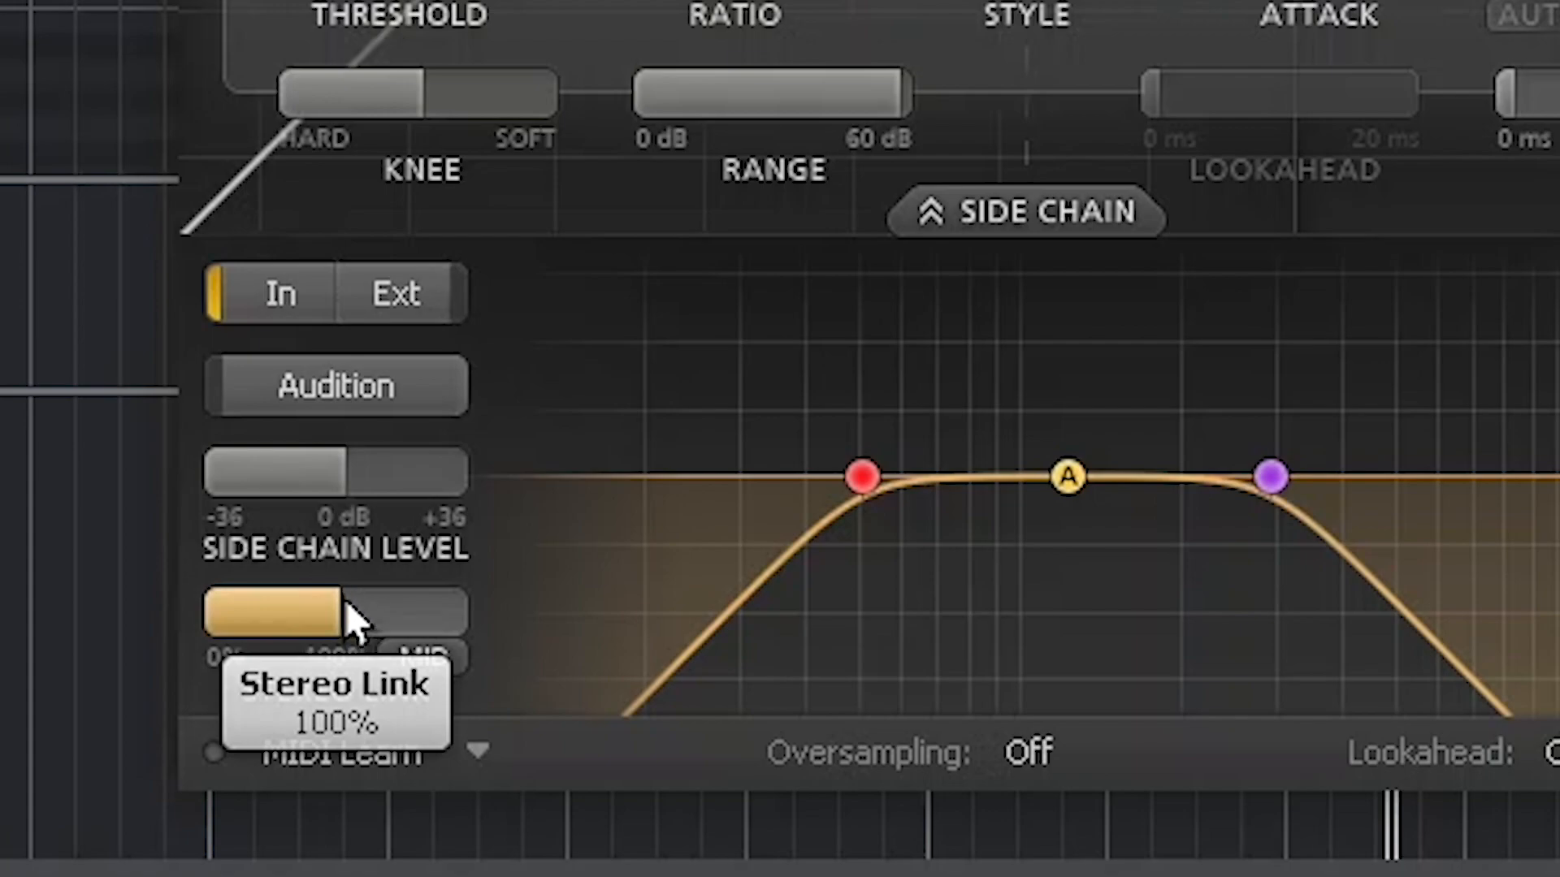
Step: Push Pro-C 2's Stereo Link past 100% into Mid mode, settling at 58% Mid-only
drag(343, 606, 771, 610)
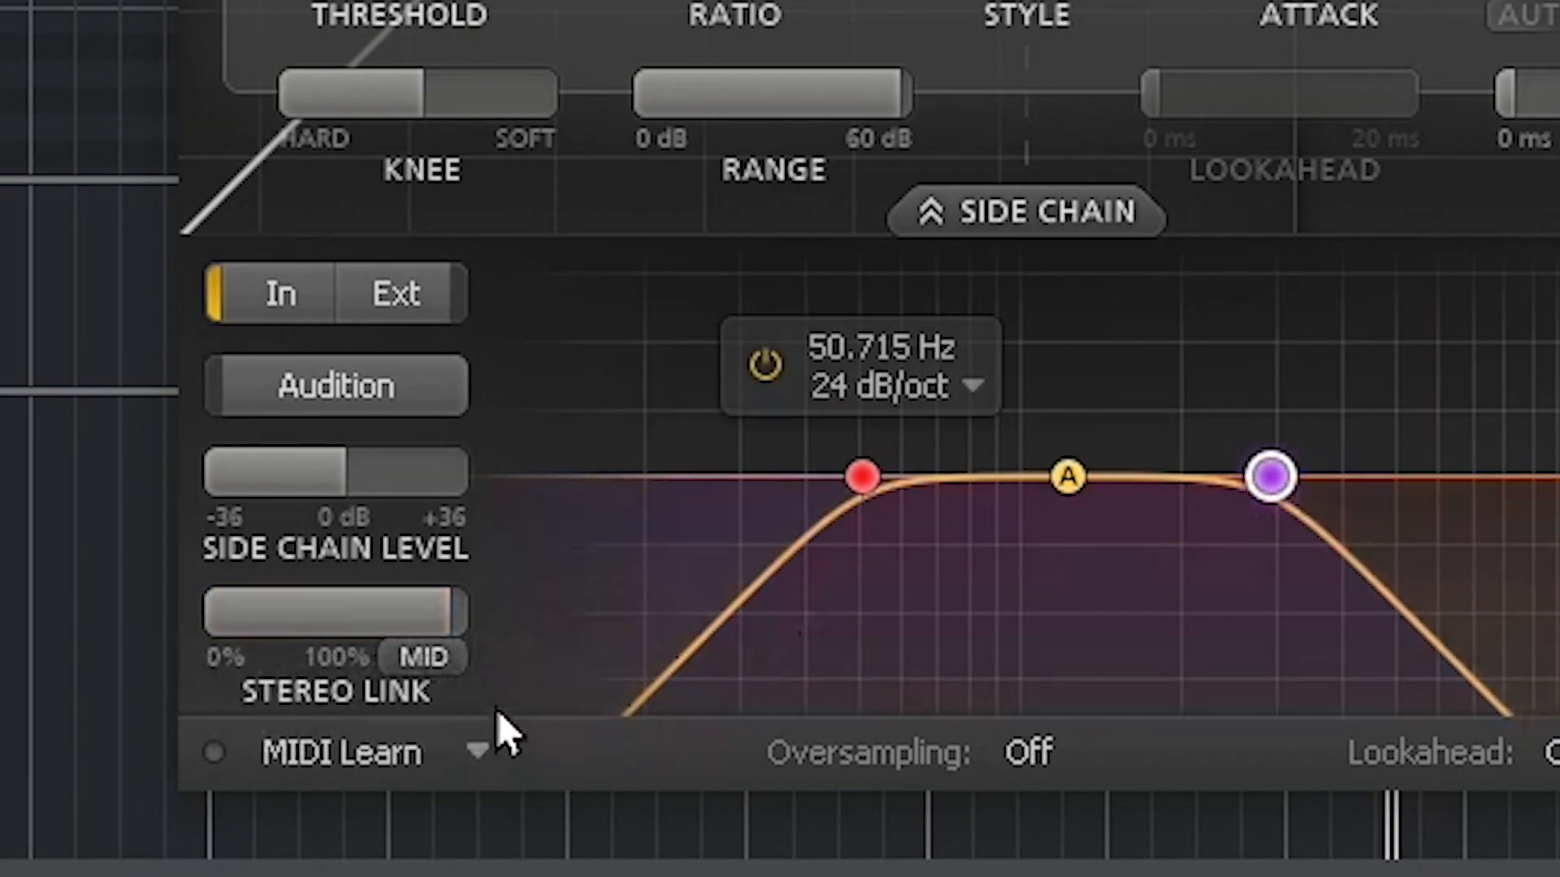
click(450, 661)
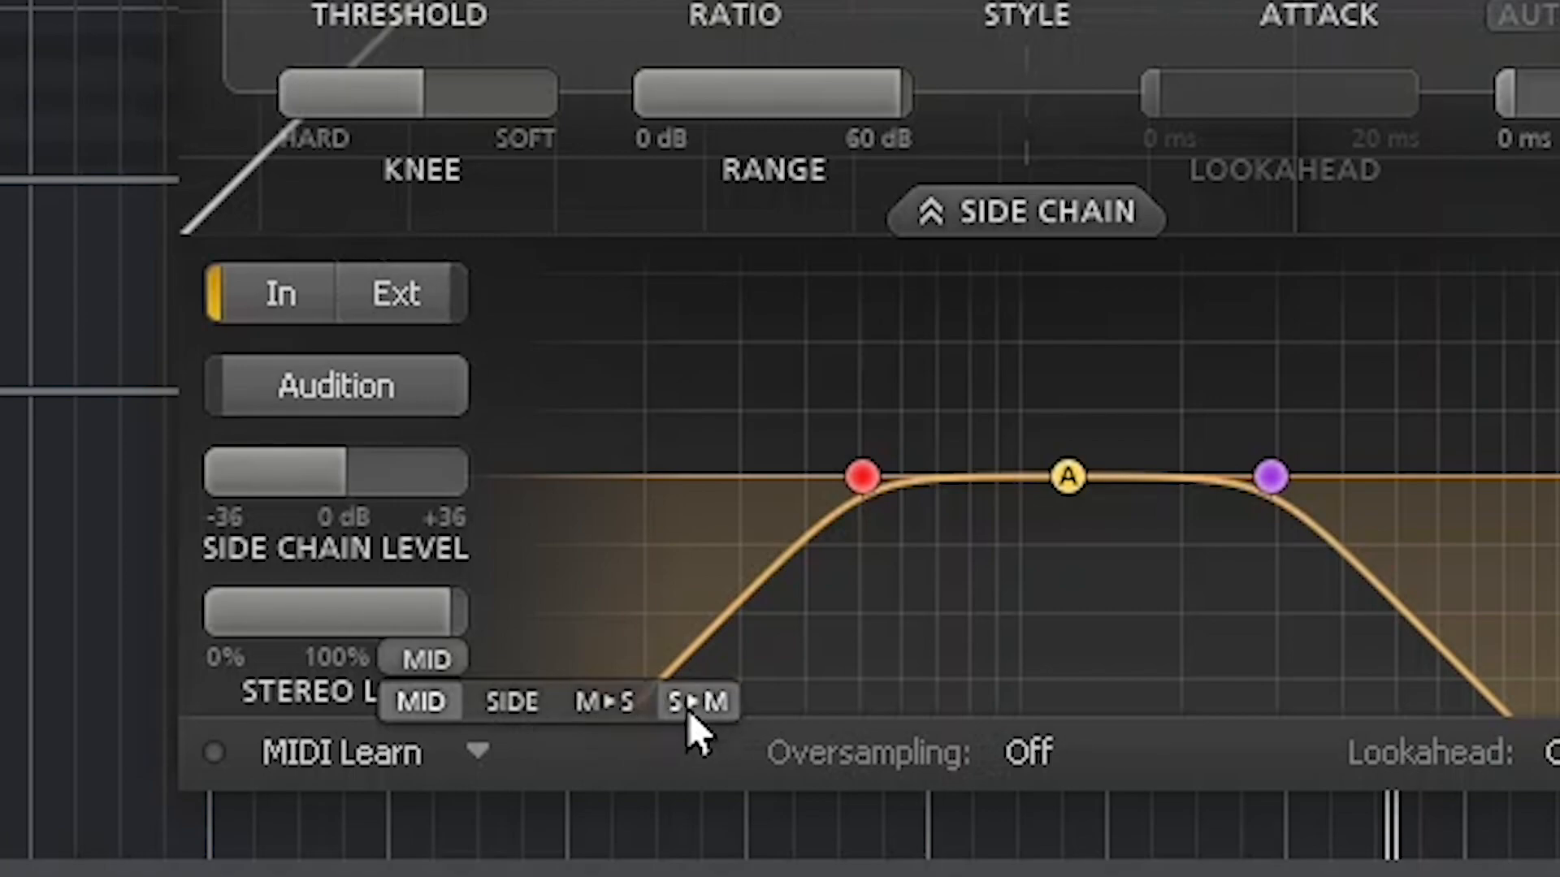
drag(401, 602, 295, 608)
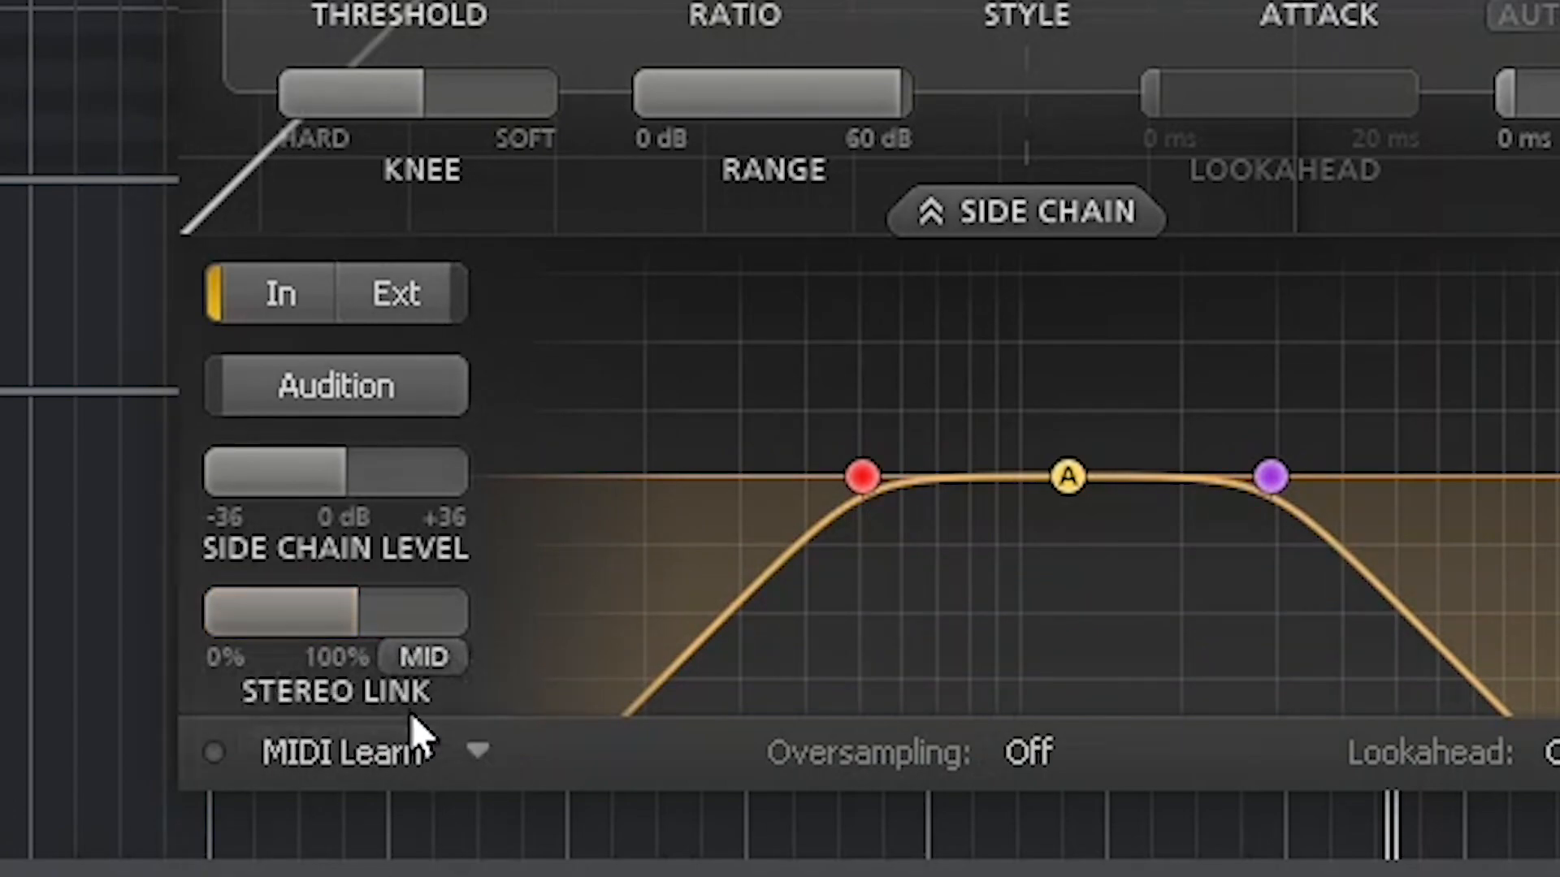